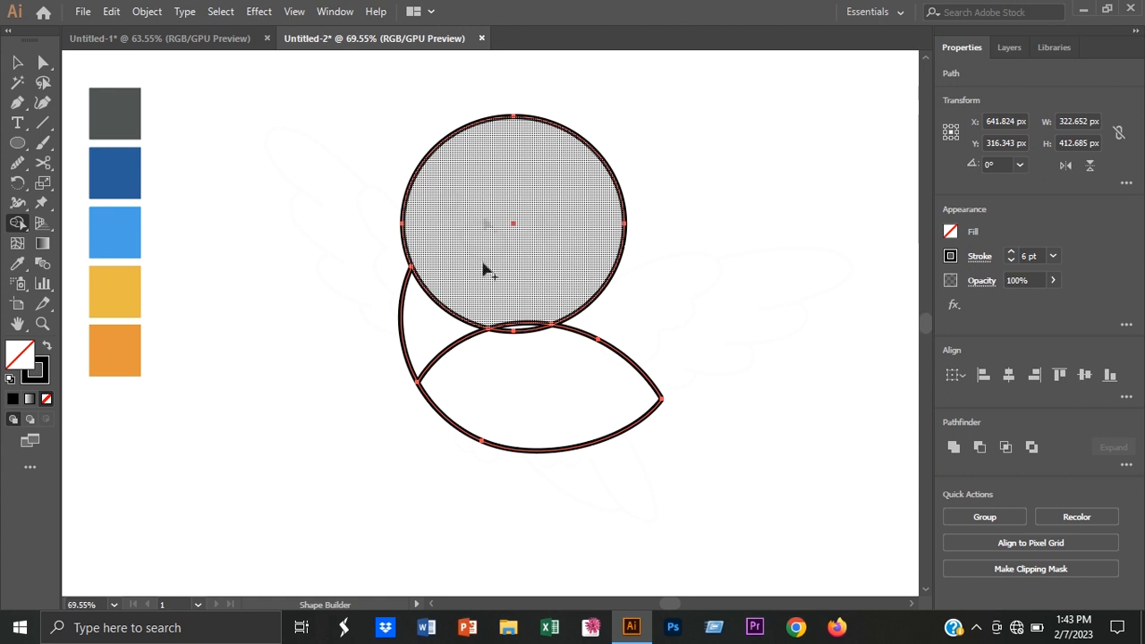
- Merge the bird's overlapping head and body shapes into one outline with the Shape Builder, removing the inner dividing lines
{"action": "mouse_move", "coordinate": [468, 340]}
{"action": "left_mouse_down"}
{"action": "mouse_move", "coordinate": [527, 348]}
{"action": "mouse_move", "coordinate": [528, 335]}
{"action": "left_mouse_up"}
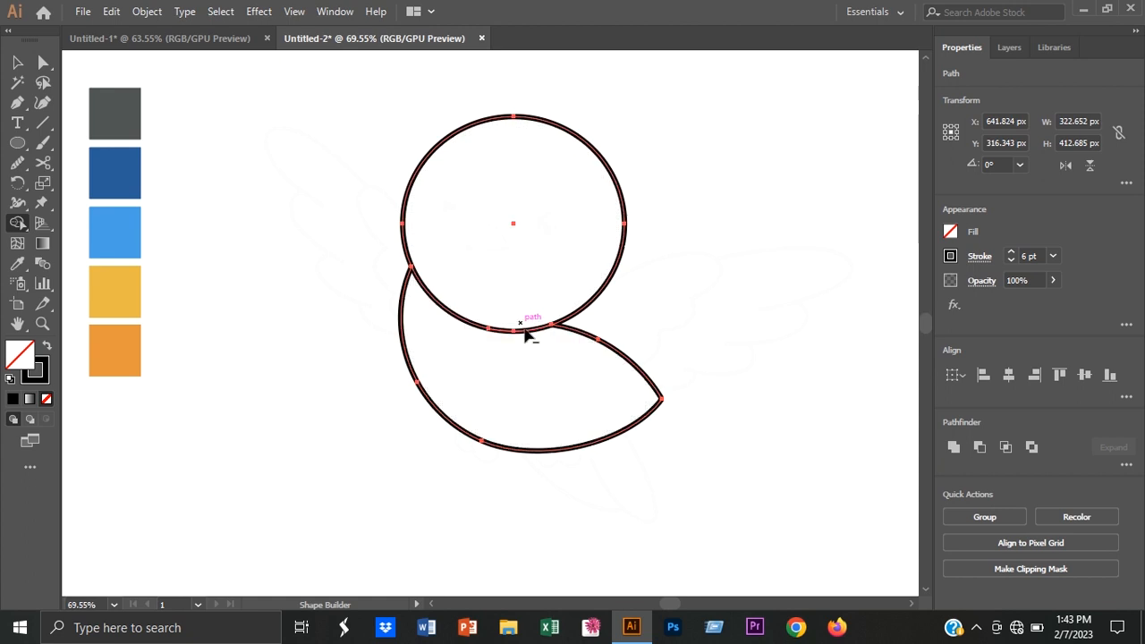
{"action": "left_click", "coordinate": [526, 330], "text": "alt"}
{"action": "left_click", "coordinate": [475, 325], "text": "alt"}
{"action": "key", "text": "v"}
{"action": "left_click", "coordinate": [280, 348]}
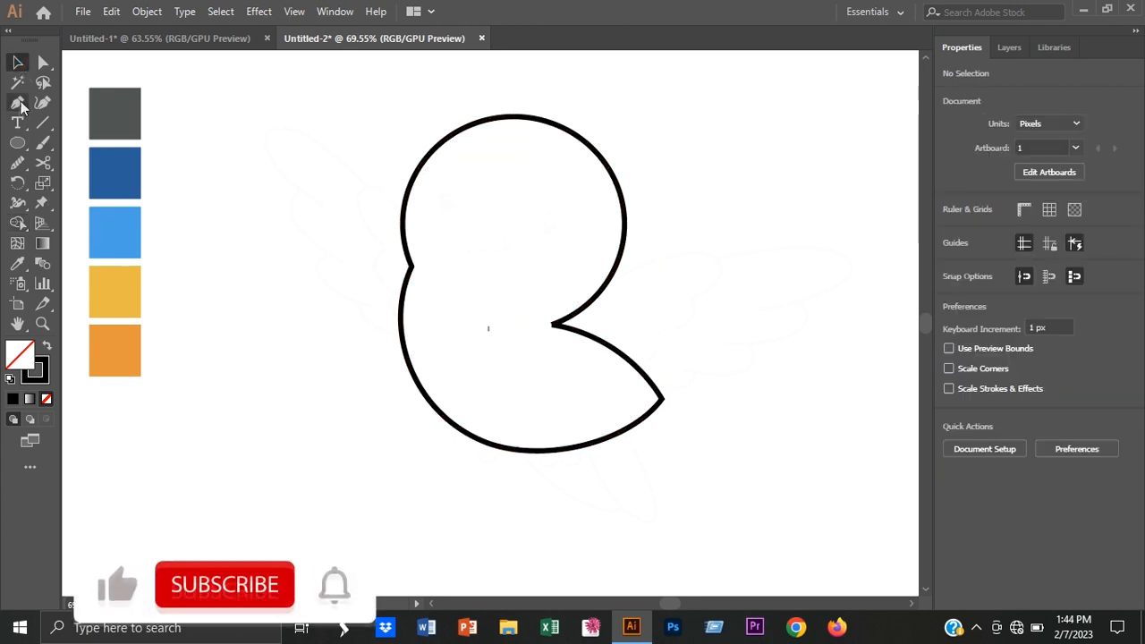
- Draw the inner right wing with the Pen tool, using a long curved upper edge and three scalloped feathers ending on the body
{"action": "left_click", "coordinate": [18, 102]}
{"action": "left_click", "coordinate": [570, 324]}
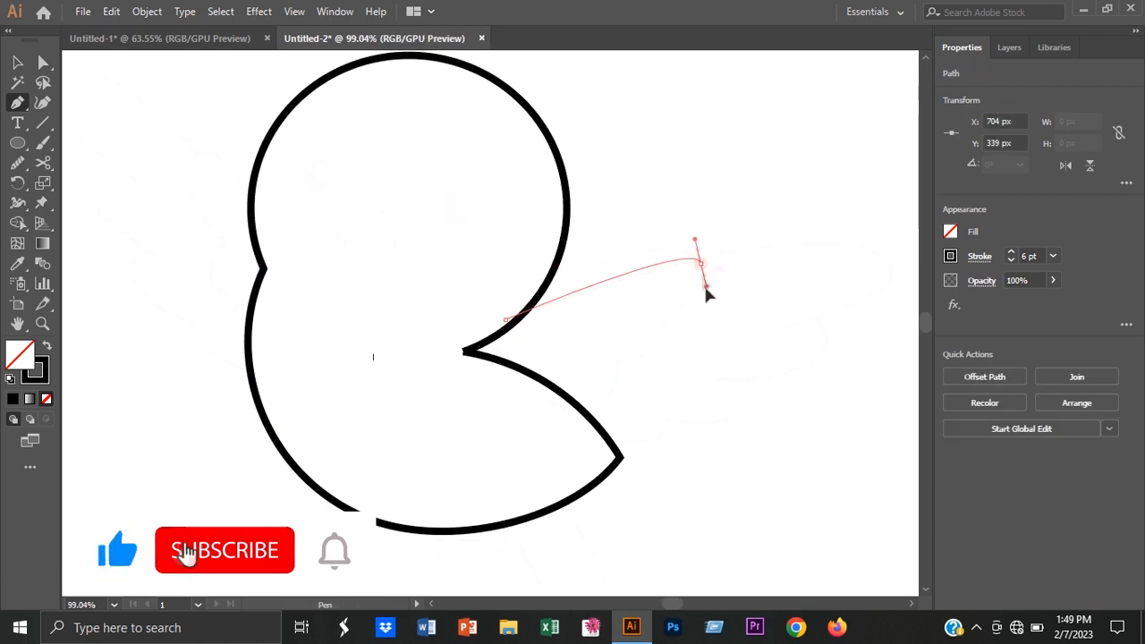
{"action": "left_click_drag", "start_coordinate": [752, 324], "coordinate": [756, 320]}
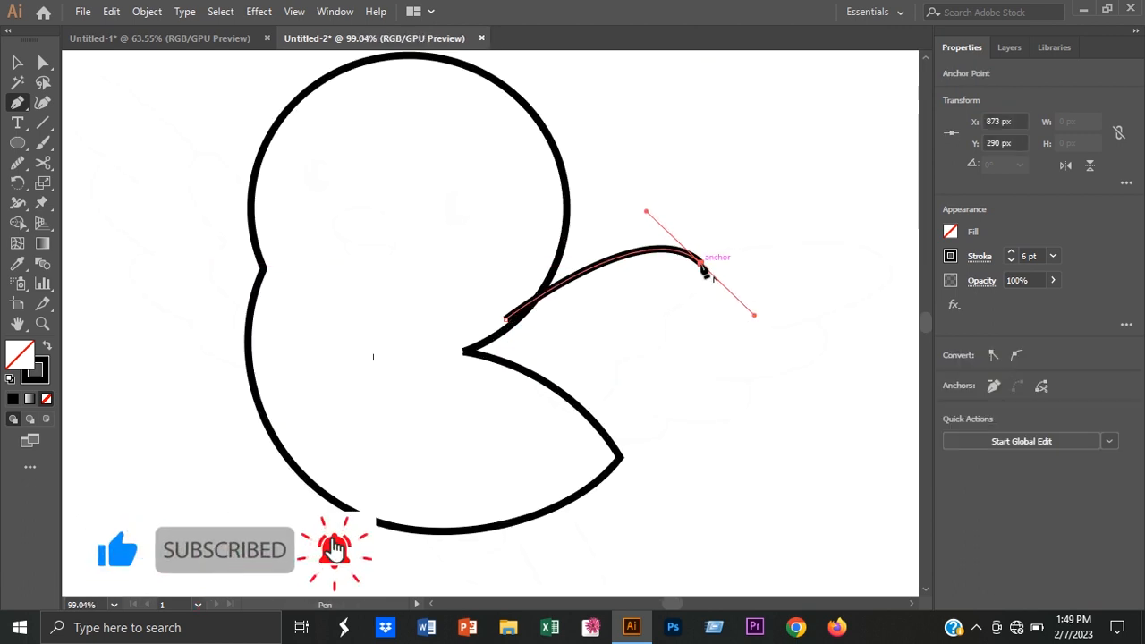
{"action": "left_click_drag", "start_coordinate": [661, 311], "coordinate": [606, 325]}
{"action": "left_click", "coordinate": [662, 312]}
{"action": "left_click_drag", "start_coordinate": [540, 373], "coordinate": [541, 372]}
{"action": "left_click_drag", "start_coordinate": [564, 410], "coordinate": [537, 352]}
{"action": "key", "text": "v"}
{"action": "left_click", "coordinate": [622, 204]}
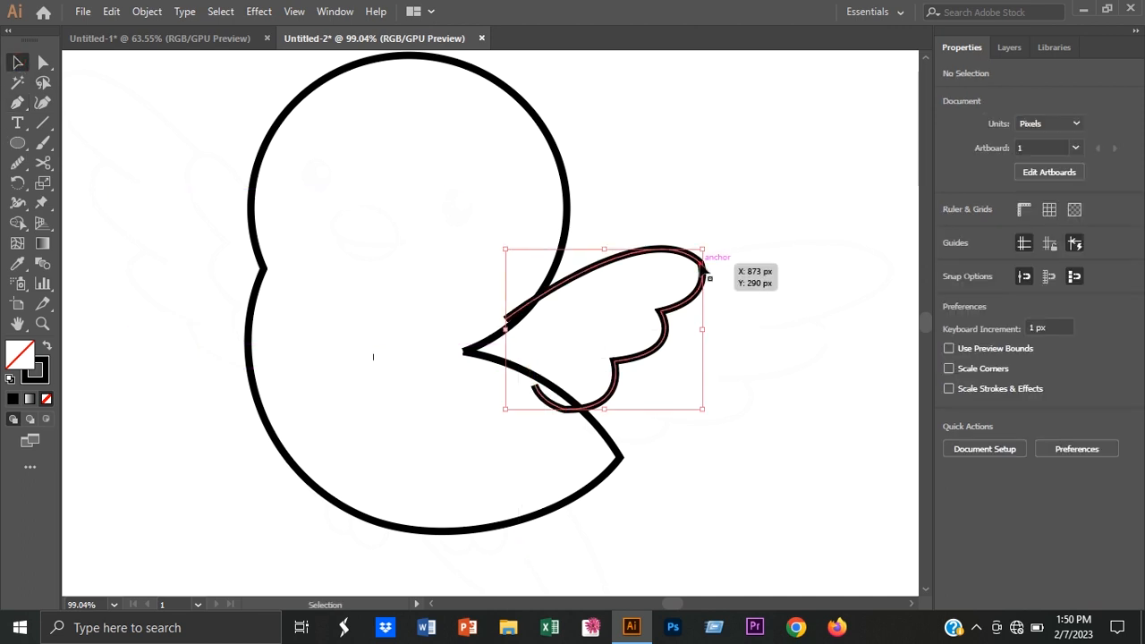
- Smooth the wing path at its rounded tip and its lowest scallop
{"action": "left_click", "coordinate": [705, 269]}
{"action": "key", "text": "n"}
{"action": "left_click_drag", "start_coordinate": [678, 274], "coordinate": [726, 275]}
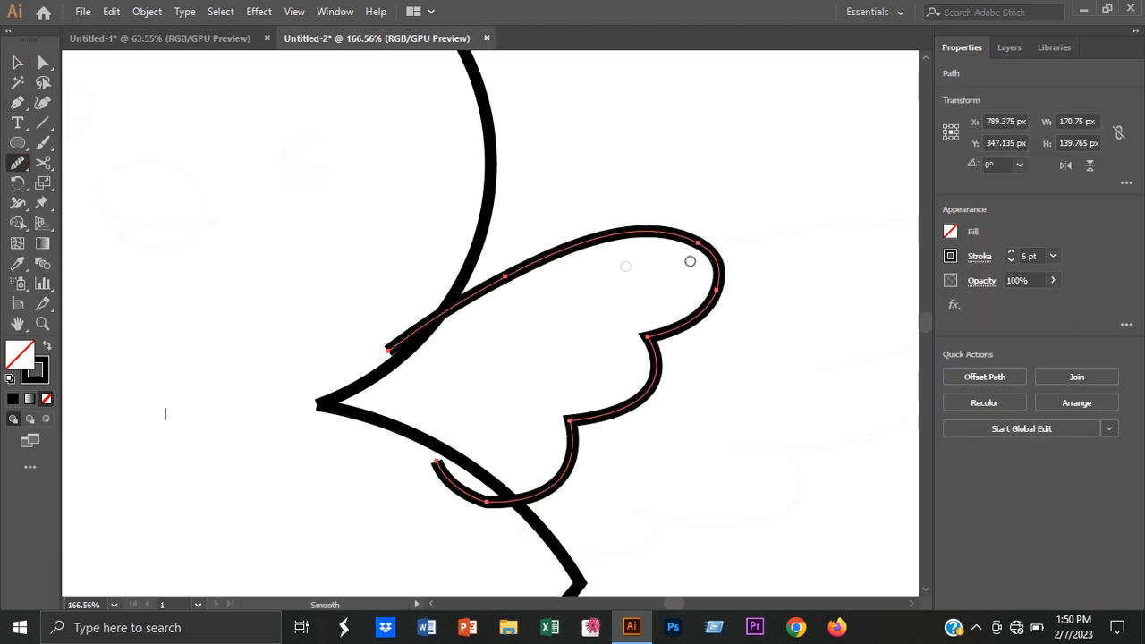
{"action": "scroll", "coordinate": [474, 443], "scroll_direction": "down", "scroll_amount": 2}
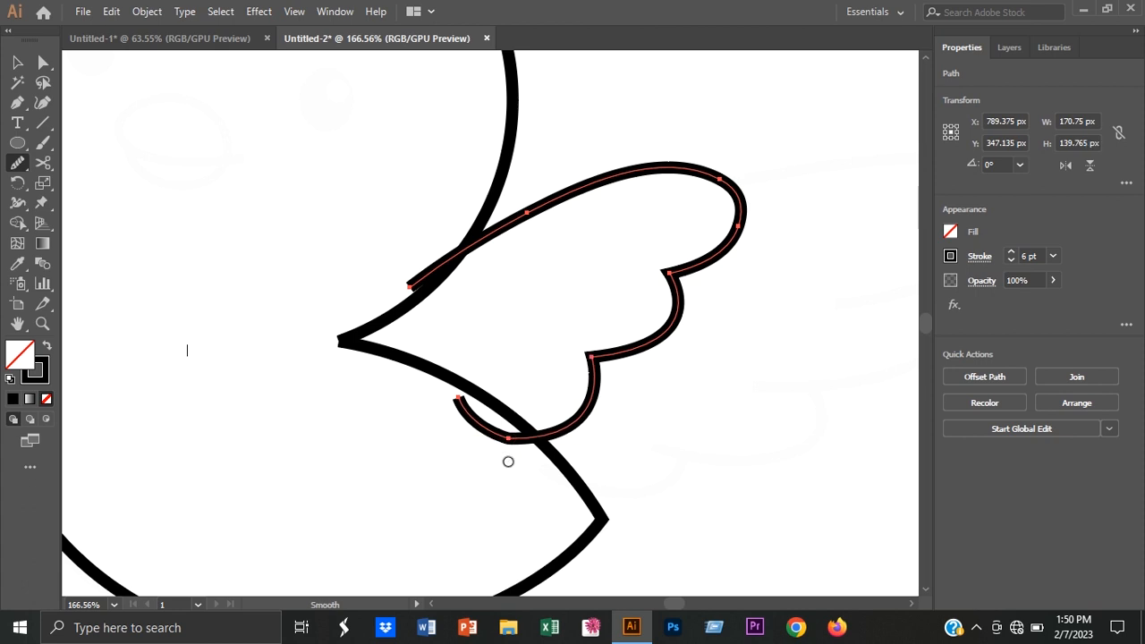
{"action": "left_click_drag", "start_coordinate": [511, 422], "coordinate": [532, 384]}
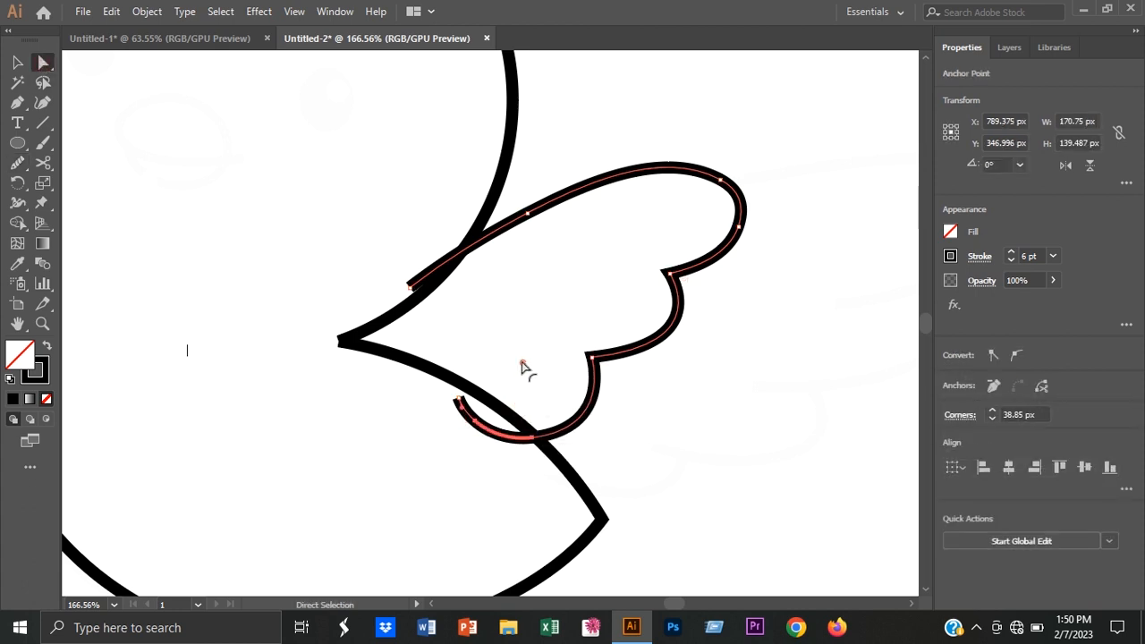
{"action": "left_click", "coordinate": [721, 179]}
- Use the Shape Builder on all paths to open the inner wing into the body, removing the body lines crossing it
{"action": "left_click", "coordinate": [18, 62]}
{"action": "left_click", "coordinate": [736, 422]}
{"action": "left_click_drag", "start_coordinate": [737, 422], "coordinate": [626, 425]}
{"action": "left_click_drag", "start_coordinate": [767, 452], "coordinate": [723, 441]}
{"action": "key", "text": "ctrl+a"}
{"action": "left_click", "coordinate": [18, 222]}
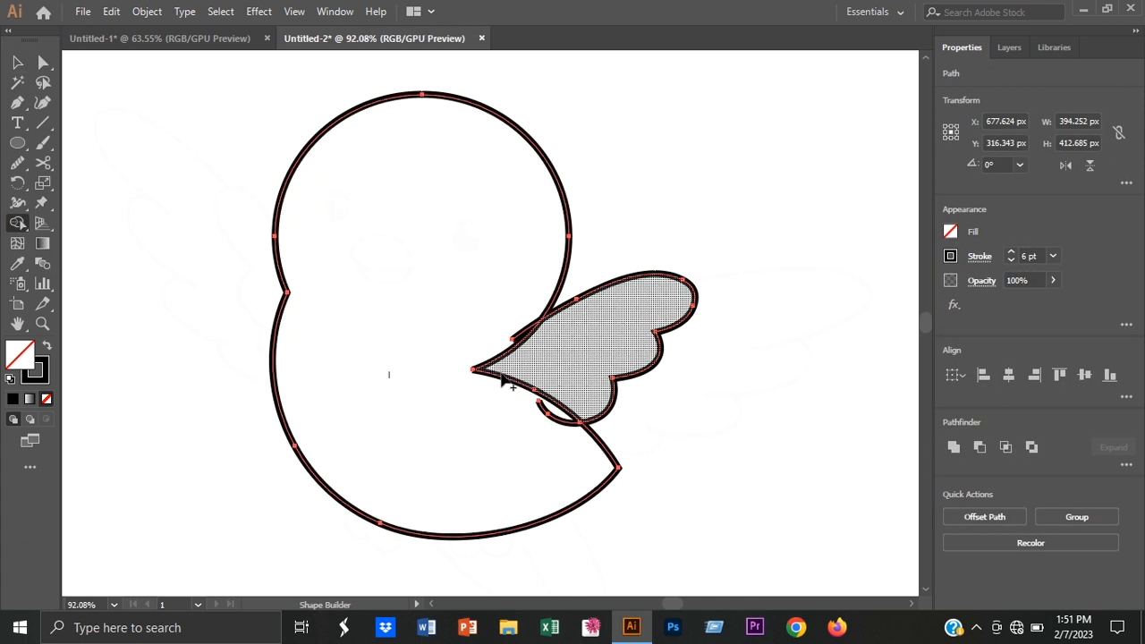
{"action": "mouse_move", "coordinate": [503, 383]}
{"action": "left_mouse_down"}
{"action": "mouse_move", "coordinate": [498, 358]}
{"action": "mouse_move", "coordinate": [511, 358]}
{"action": "left_mouse_up"}
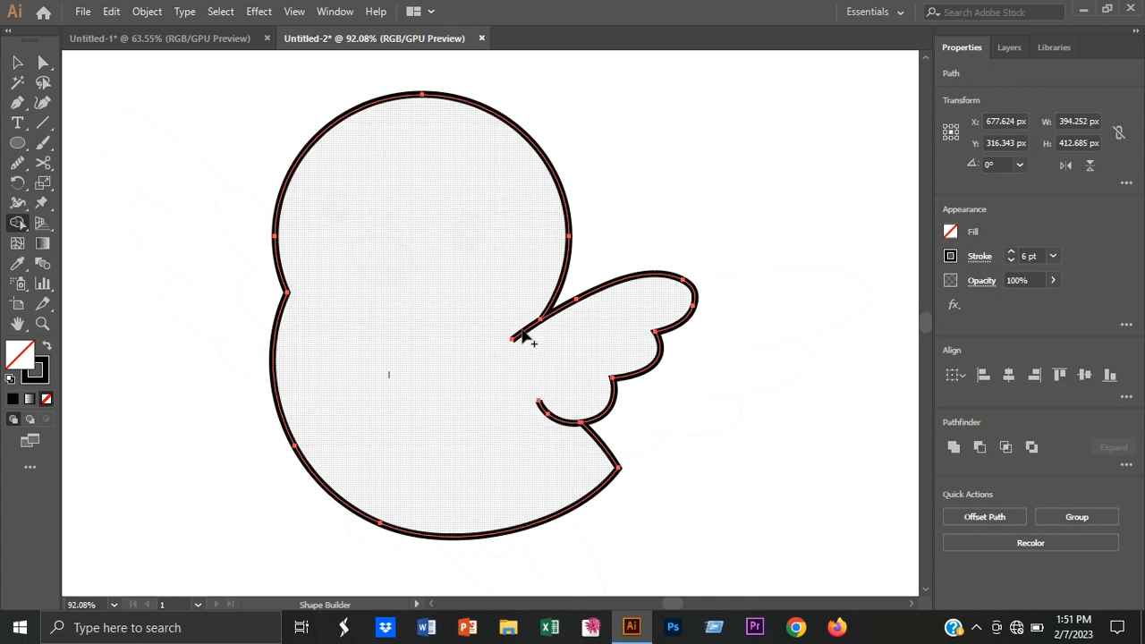
{"action": "key", "text": "v"}
{"action": "left_click", "coordinate": [728, 408]}
{"action": "scroll", "coordinate": [707, 400], "scroll_direction": "down", "scroll_amount": 1}
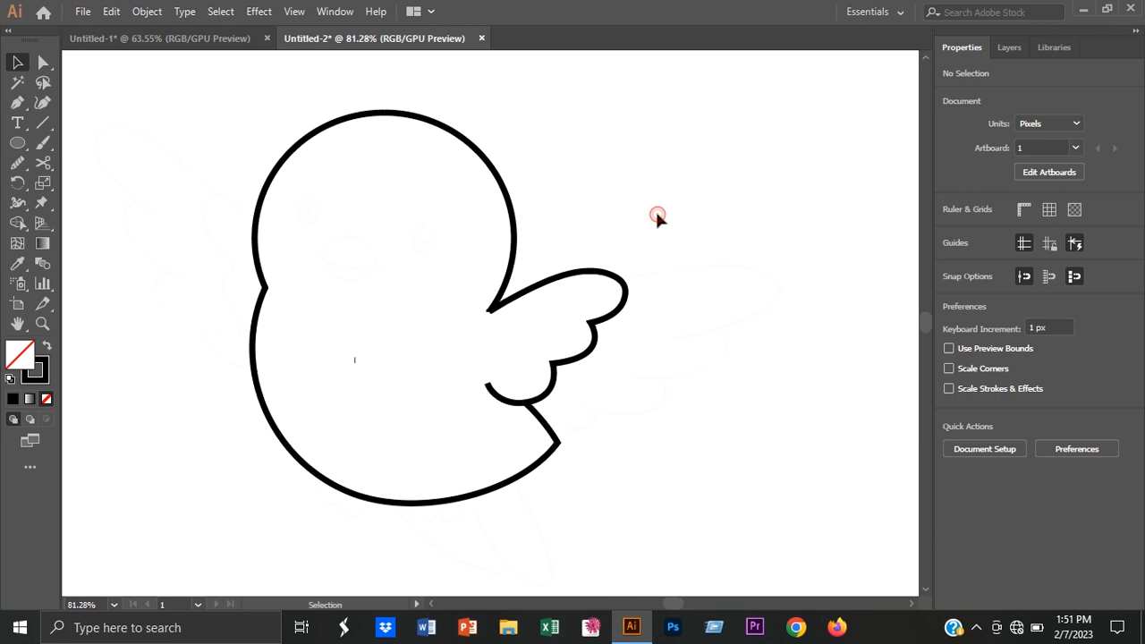
- Draw the four outer feathers of the right wing as separate curved Pen paths, from the long top feather down to the tail
{"action": "scroll", "coordinate": [660, 269], "scroll_direction": "down", "scroll_amount": 1}
{"action": "scroll", "coordinate": [661, 268], "scroll_direction": "right", "scroll_amount": 1}
{"action": "key", "text": "p"}
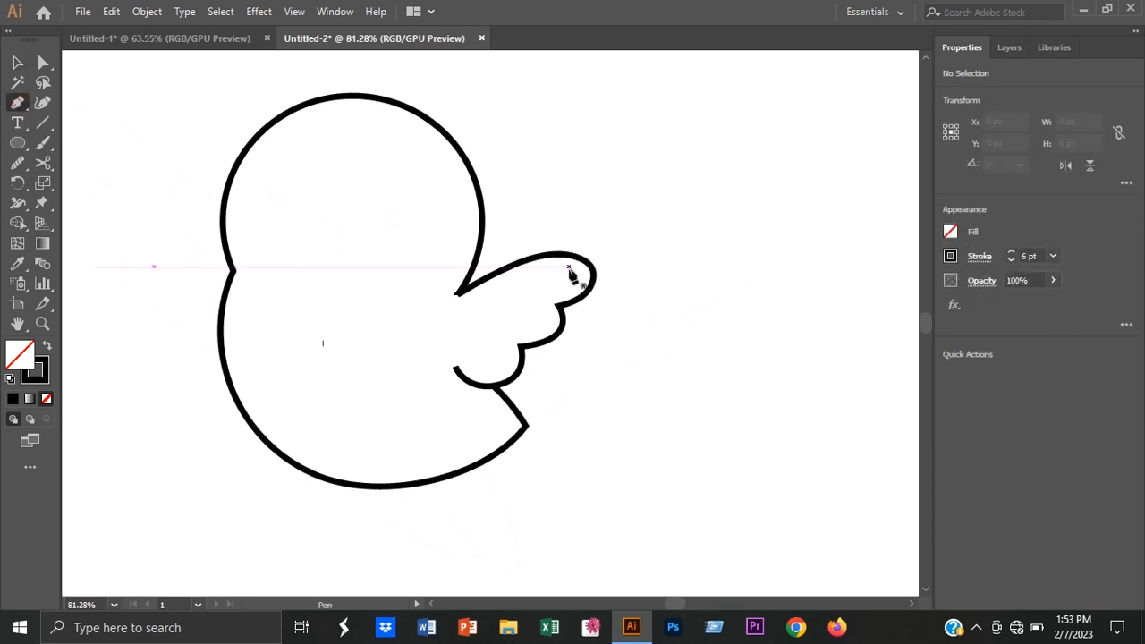
{"action": "left_click", "coordinate": [569, 268]}
{"action": "left_click_drag", "start_coordinate": [780, 309], "coordinate": [750, 268]}
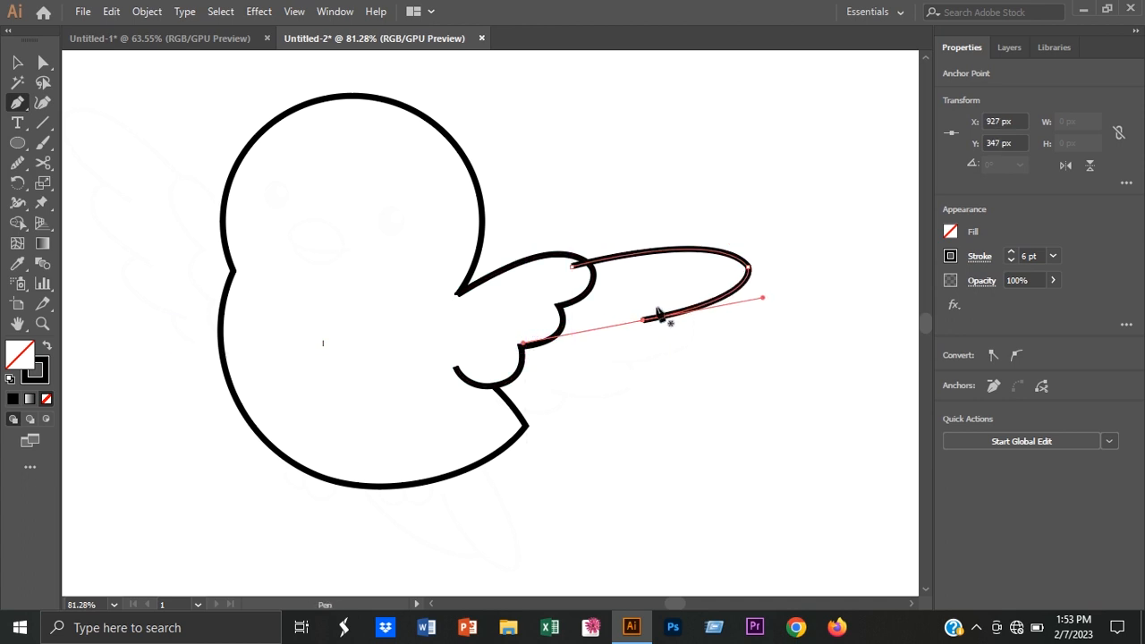
{"action": "mouse_move", "coordinate": [658, 315]}
{"action": "left_mouse_down"}
{"action": "mouse_move", "coordinate": [682, 354]}
{"action": "mouse_move", "coordinate": [619, 367]}
{"action": "mouse_move", "coordinate": [626, 396]}
{"action": "mouse_move", "coordinate": [529, 417]}
{"action": "mouse_move", "coordinate": [498, 407]}
{"action": "left_mouse_up"}
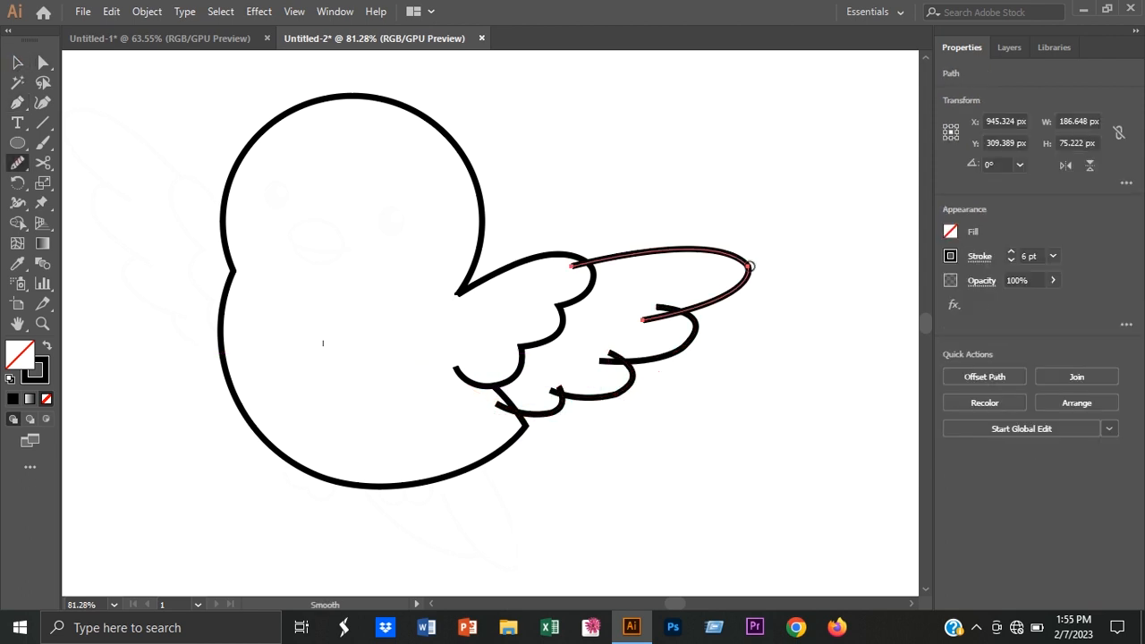
- Smooth the rounded tips of the right wing's outer feather paths
{"action": "left_click", "coordinate": [673, 352]}
{"action": "left_click", "coordinate": [18, 163]}
{"action": "scroll", "coordinate": [669, 350], "scroll_direction": "up", "scroll_amount": 5}
{"action": "left_click", "coordinate": [17, 63]}
{"action": "left_click", "coordinate": [573, 390]}
{"action": "left_click", "coordinate": [494, 417]}
{"action": "scroll", "coordinate": [643, 402], "scroll_direction": "down", "scroll_amount": 4}
{"action": "left_click", "coordinate": [813, 267]}
- Trim the stray line ends where the outer feathers overlap each other and the body, using the Shape Builder
{"action": "key", "text": "ctrl+a"}
{"action": "key", "text": "shift+m"}
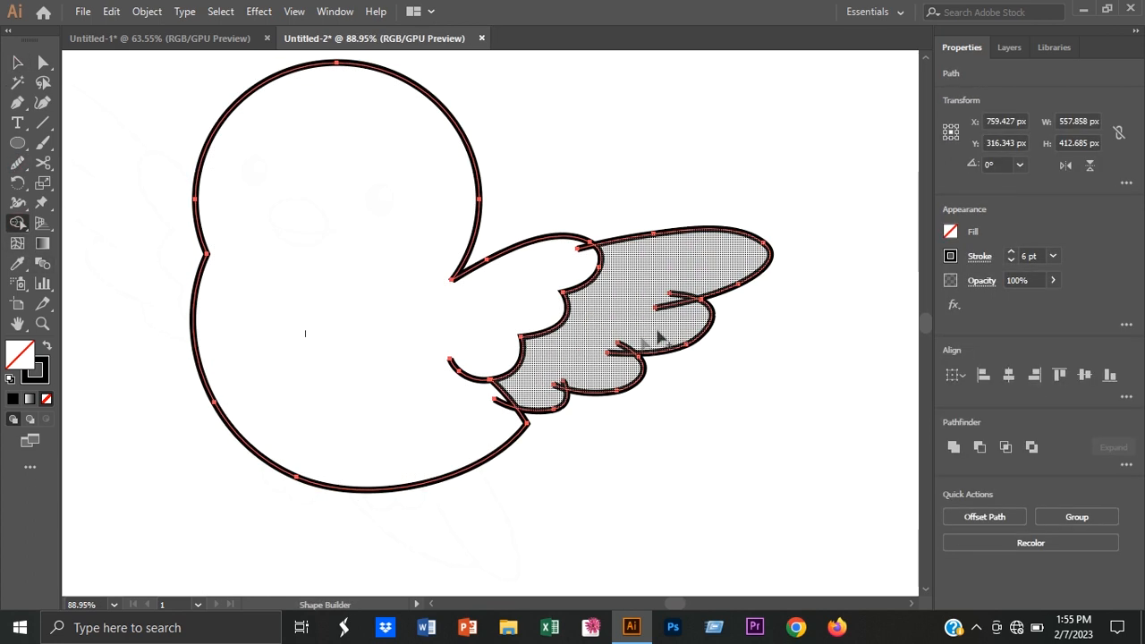
{"action": "left_click", "coordinate": [630, 348], "text": "alt"}
{"action": "left_click", "coordinate": [564, 383], "text": "alt"}
{"action": "left_click", "coordinate": [504, 395], "text": "alt"}
{"action": "key", "text": "v"}
{"action": "left_click", "coordinate": [793, 313]}
- Apply the triangular tapered width profile to the top outer feather's stroke and flip it so the inner lower end is thin
{"action": "left_click", "coordinate": [768, 267]}
{"action": "left_click", "coordinate": [980, 256]}
{"action": "left_click", "coordinate": [938, 518]}
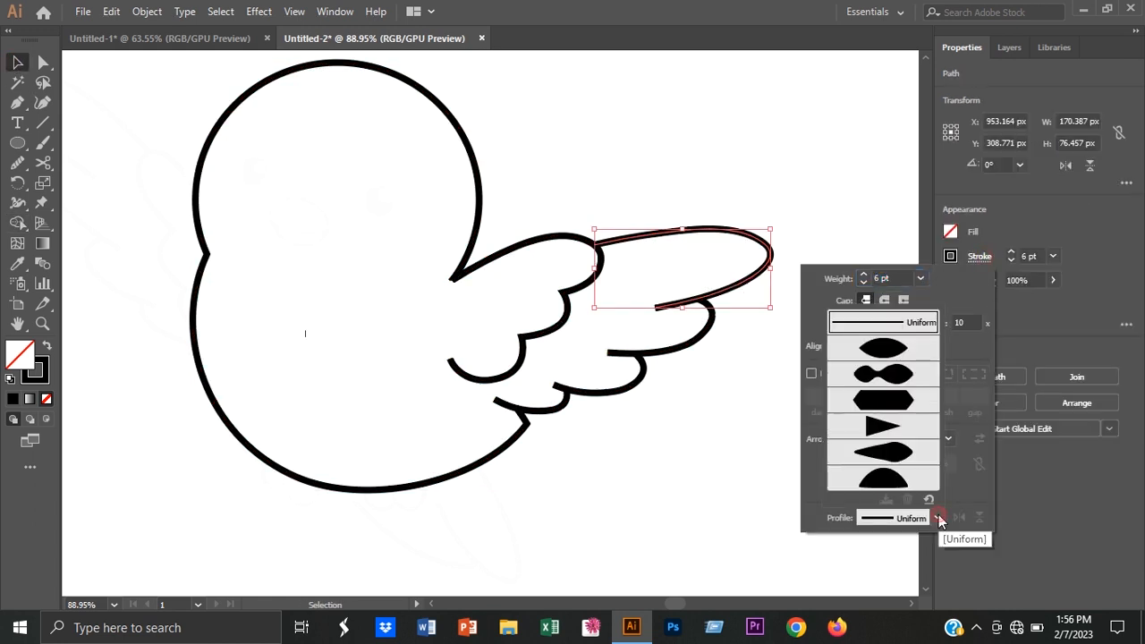
{"action": "left_click", "coordinate": [894, 420]}
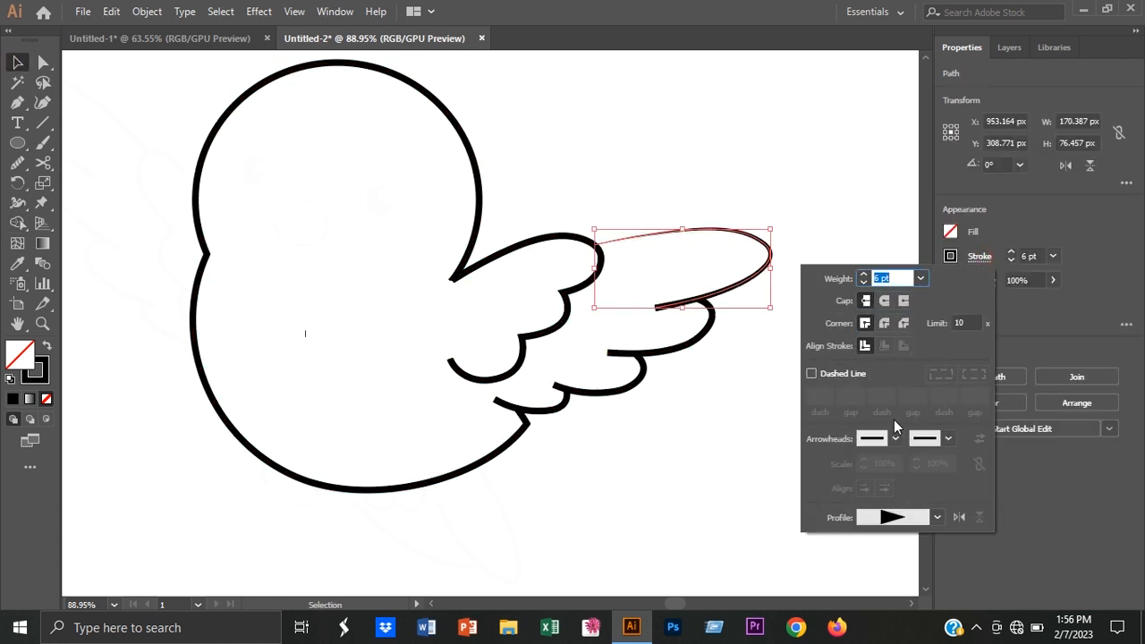
{"action": "left_click", "coordinate": [958, 518]}
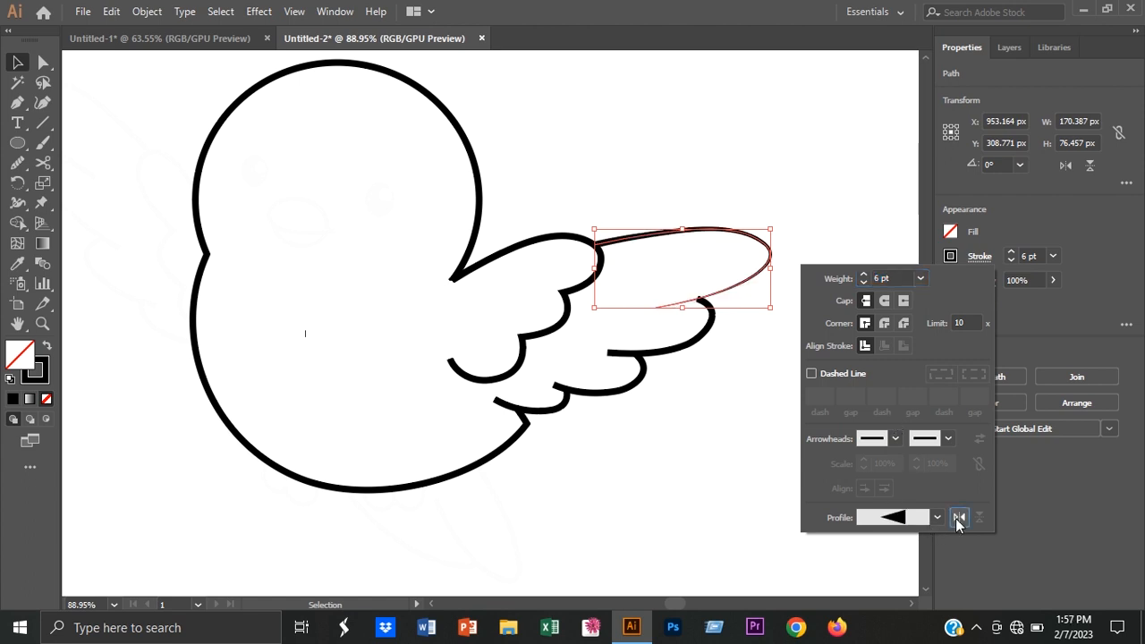
{"action": "left_click", "coordinate": [897, 239]}
{"action": "left_click", "coordinate": [802, 312]}
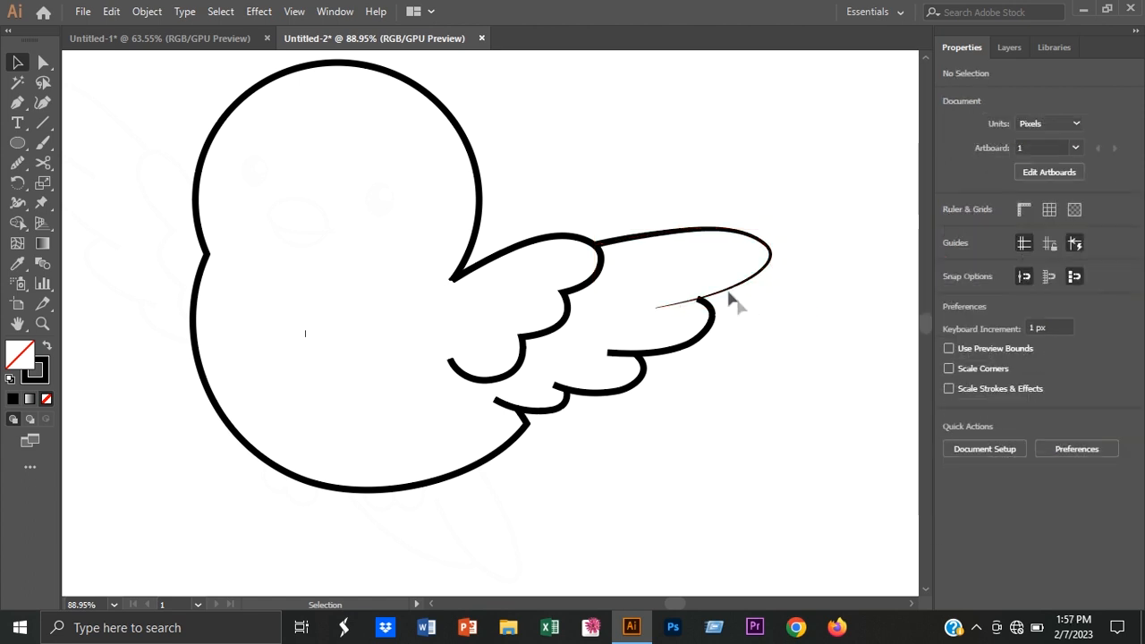
- Widen the top feather's stroke around its tip with the Width tool, leaving only the inner lower end tapered
{"action": "scroll", "coordinate": [710, 359], "scroll_direction": "up", "scroll_amount": 3}
{"action": "left_click_drag", "start_coordinate": [710, 359], "coordinate": [760, 393]}
{"action": "left_click", "coordinate": [709, 306]}
{"action": "left_click", "coordinate": [17, 203]}
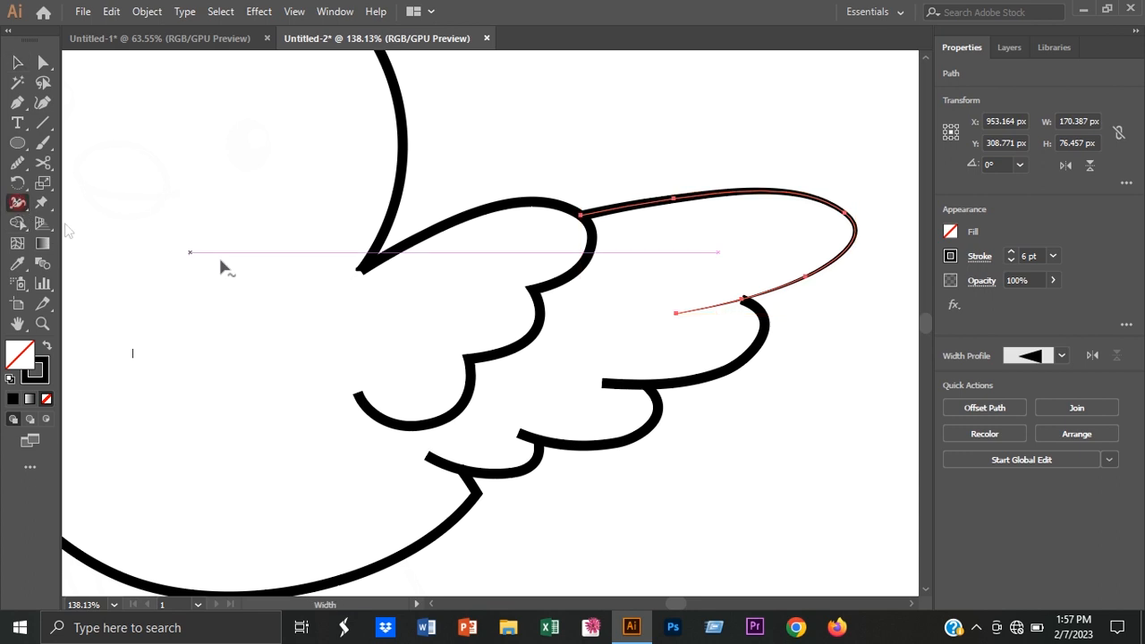
{"action": "left_click_drag", "start_coordinate": [845, 222], "coordinate": [841, 219]}
{"action": "mouse_move", "coordinate": [807, 277]}
{"action": "left_mouse_down"}
{"action": "mouse_move", "coordinate": [792, 305]}
{"action": "mouse_move", "coordinate": [717, 301]}
{"action": "mouse_move", "coordinate": [755, 300]}
{"action": "left_mouse_up"}
{"action": "key", "text": "v"}
{"action": "left_click", "coordinate": [786, 381]}
- Try to taper the second feather's inner end with the Width tool, and undo the width changes
{"action": "left_click", "coordinate": [734, 367]}
{"action": "key", "text": "v"}
{"action": "left_click", "coordinate": [799, 323]}
{"action": "left_click", "coordinate": [736, 368]}
{"action": "key", "text": "shift+w"}
{"action": "left_click_drag", "start_coordinate": [661, 385], "coordinate": [603, 384]}
{"action": "left_click_drag", "start_coordinate": [724, 371], "coordinate": [725, 375]}
{"action": "key", "text": "v"}
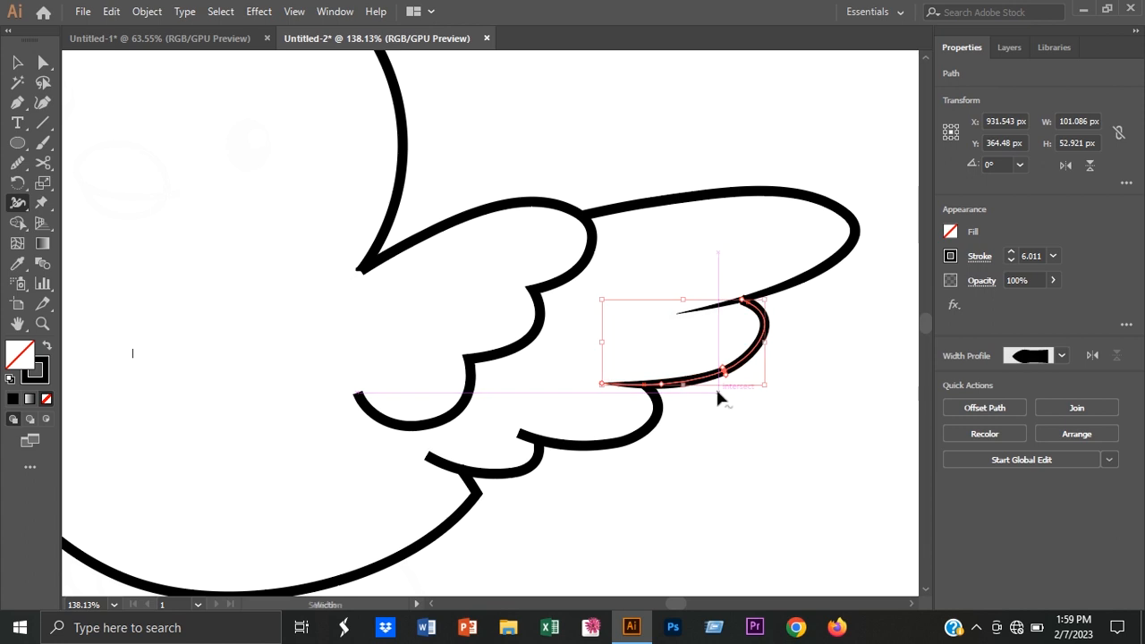
{"action": "left_click", "coordinate": [770, 434]}
{"action": "key", "text": "ctrl+z"}
{"action": "key", "text": "ctrl+z"}
{"action": "key", "text": "ctrl+z"}
{"action": "left_click", "coordinate": [771, 408]}
- Taper the inner end of the second outer feather to a point with the Width tool
{"action": "left_click", "coordinate": [758, 313]}
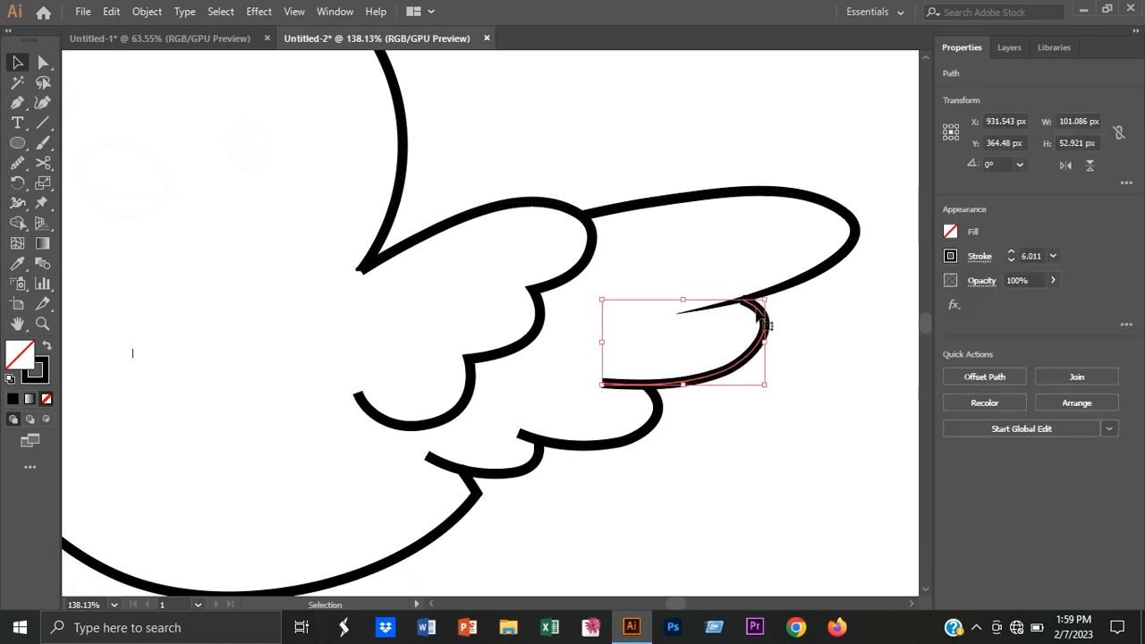
{"action": "key", "text": "shift+w"}
{"action": "scroll", "coordinate": [750, 307], "scroll_direction": "up", "scroll_amount": 2}
{"action": "left_click_drag", "start_coordinate": [652, 373], "coordinate": [654, 375]}
{"action": "left_click_drag", "start_coordinate": [577, 373], "coordinate": [577, 368]}
{"action": "key", "text": "v"}
{"action": "left_click", "coordinate": [711, 419]}
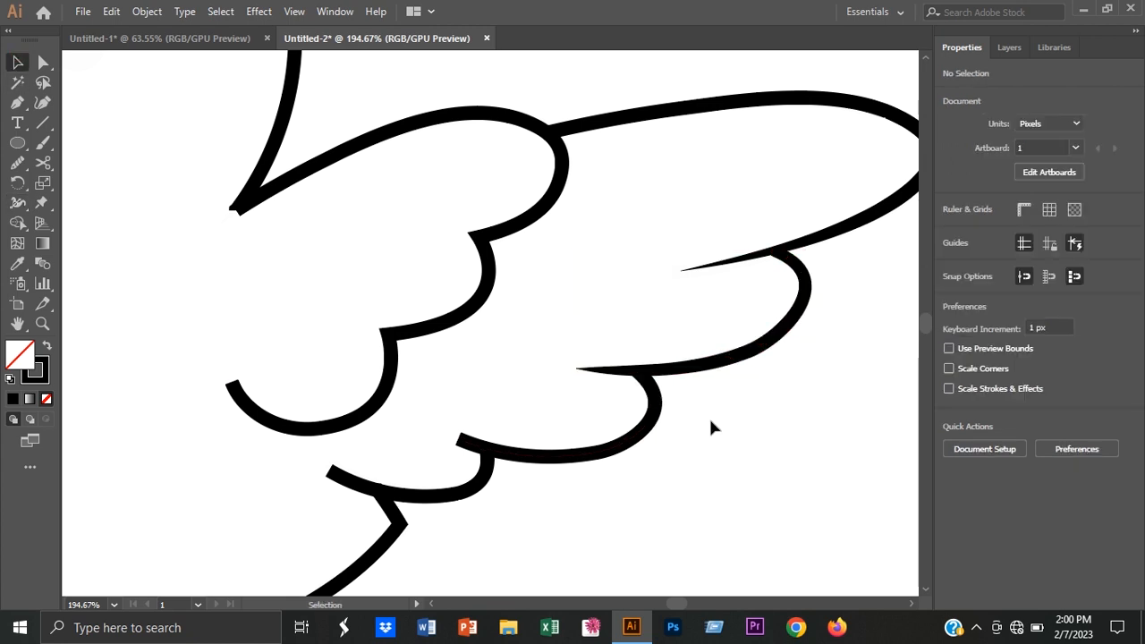
- Taper the inner end of the third outer feather to a point with the Width tool
{"action": "left_click", "coordinate": [658, 410]}
{"action": "key", "text": "shift+w"}
{"action": "mouse_move", "coordinate": [497, 457]}
{"action": "left_mouse_down"}
{"action": "mouse_move", "coordinate": [458, 438]}
{"action": "mouse_move", "coordinate": [498, 456]}
{"action": "left_mouse_up"}
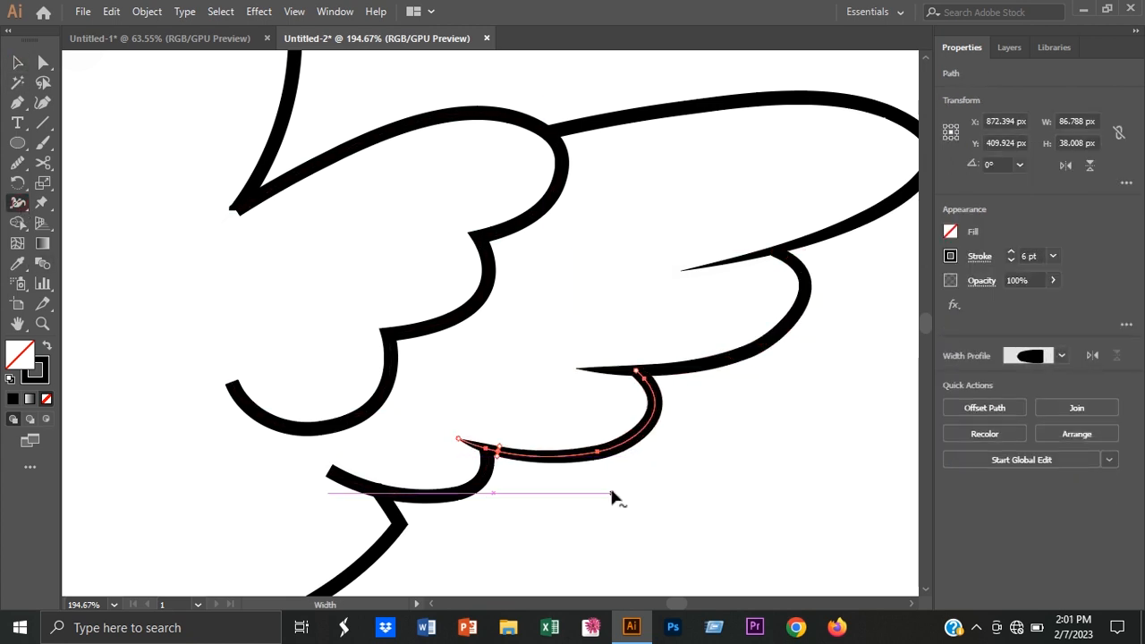
{"action": "key", "text": "v"}
{"action": "left_click", "coordinate": [619, 513]}
- Taper the inner end of the lowest outer feather, beside the tail, with the Width tool
{"action": "left_click_drag", "start_coordinate": [620, 523], "coordinate": [690, 453]}
{"action": "left_click", "coordinate": [513, 429]}
{"action": "key", "text": "shift+w"}
{"action": "left_click_drag", "start_coordinate": [450, 421], "coordinate": [401, 399]}
{"action": "key", "text": "v"}
{"action": "left_click", "coordinate": [472, 448]}
{"action": "left_click", "coordinate": [495, 448]}
{"action": "left_click", "coordinate": [469, 452]}
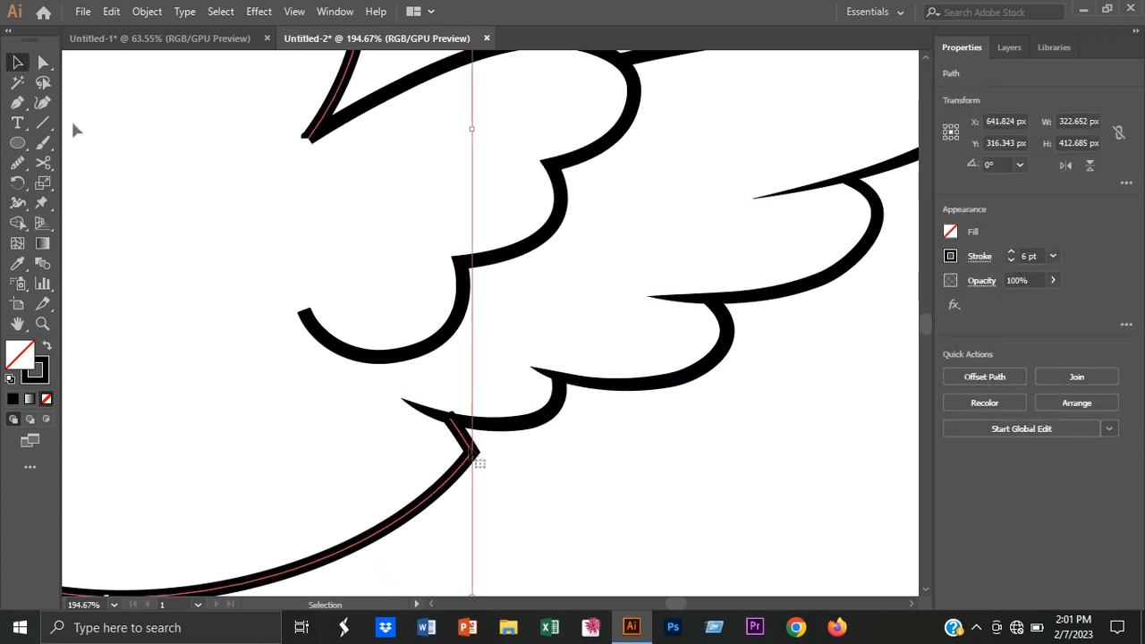
{"action": "left_click", "coordinate": [588, 480]}
- Group the four outer feather paths of the right wing
{"action": "scroll", "coordinate": [659, 477], "scroll_direction": "down", "scroll_amount": 4}
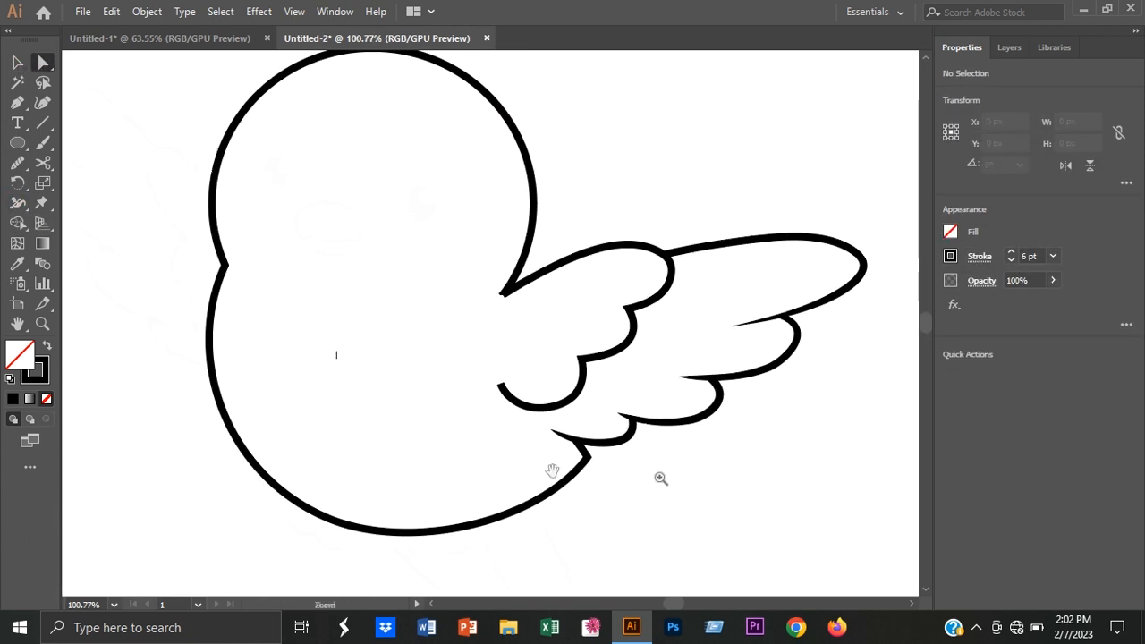
{"action": "left_click", "coordinate": [817, 327]}
{"action": "left_click", "coordinate": [781, 363], "text": "shift"}
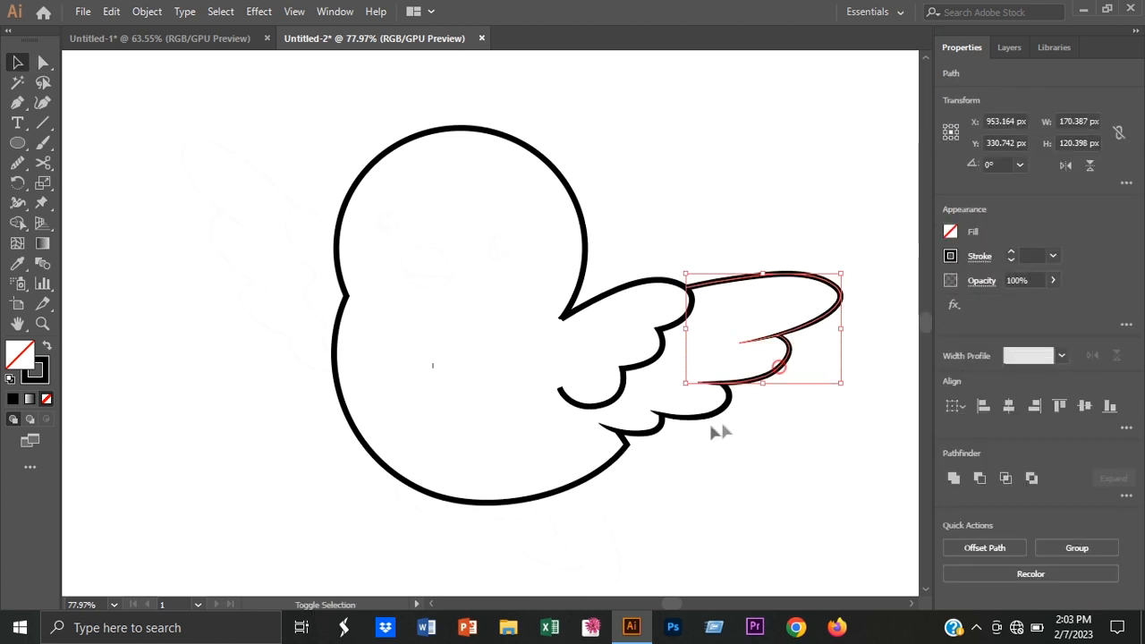
{"action": "right_click", "coordinate": [646, 434]}
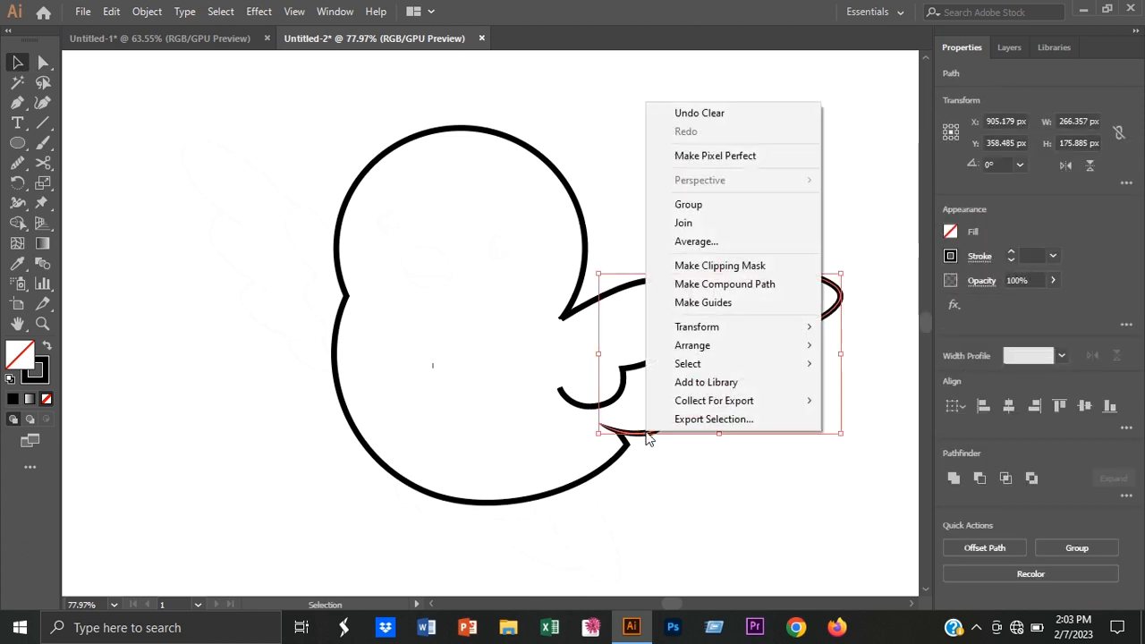
{"action": "left_click", "coordinate": [690, 205]}
{"action": "left_click", "coordinate": [741, 460]}
- Group the outer feathers together with the inner wing path
{"action": "left_click", "coordinate": [721, 421]}
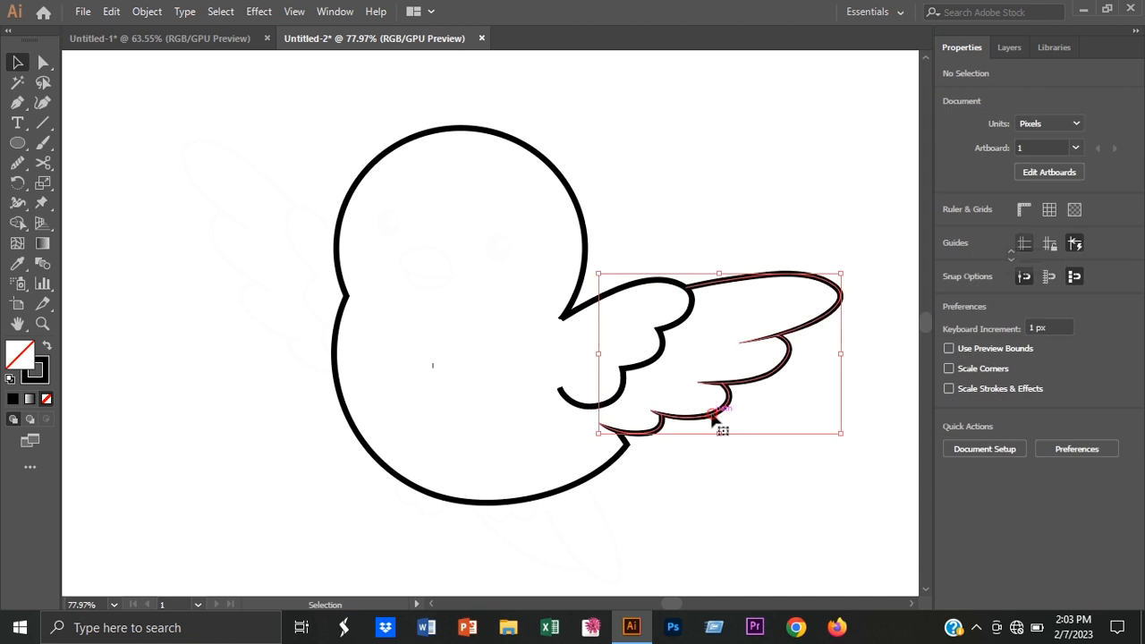
{"action": "left_click", "coordinate": [644, 367], "text": "shift"}
{"action": "right_click", "coordinate": [643, 367]}
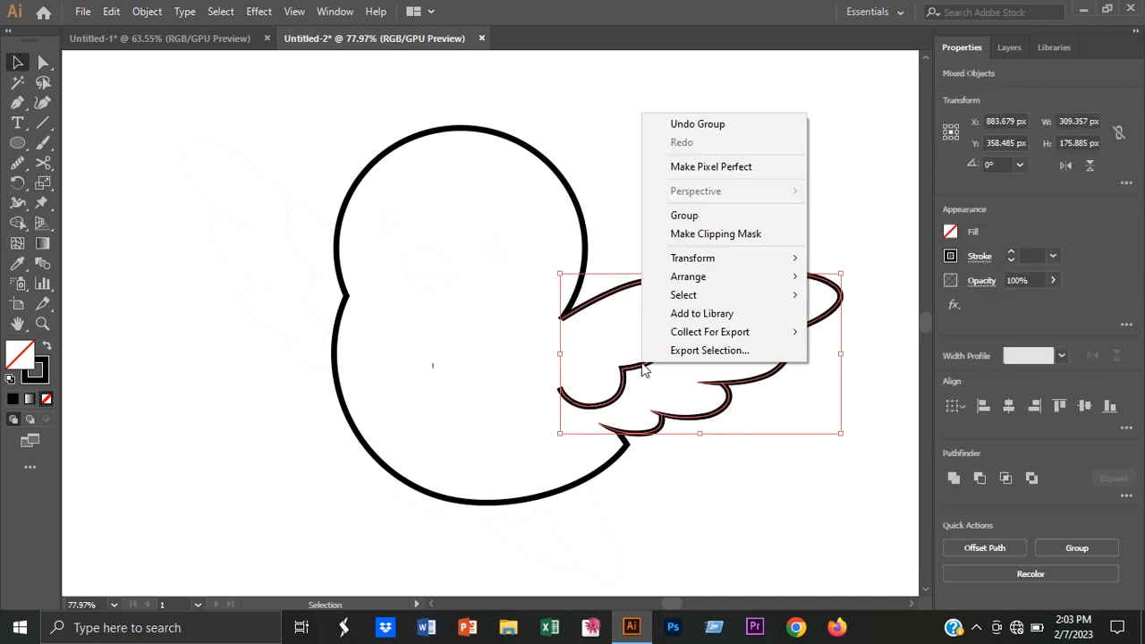
{"action": "left_click", "coordinate": [689, 216]}
{"action": "left_click", "coordinate": [704, 444]}
- Place a duplicate of the right wing over the head and reflect it across the vertical axis
{"action": "left_click", "coordinate": [697, 422]}
{"action": "left_click_drag", "start_coordinate": [700, 427], "coordinate": [401, 328]}
{"action": "right_click", "coordinate": [401, 328]}
{"action": "mouse_move", "coordinate": [486, 492]}
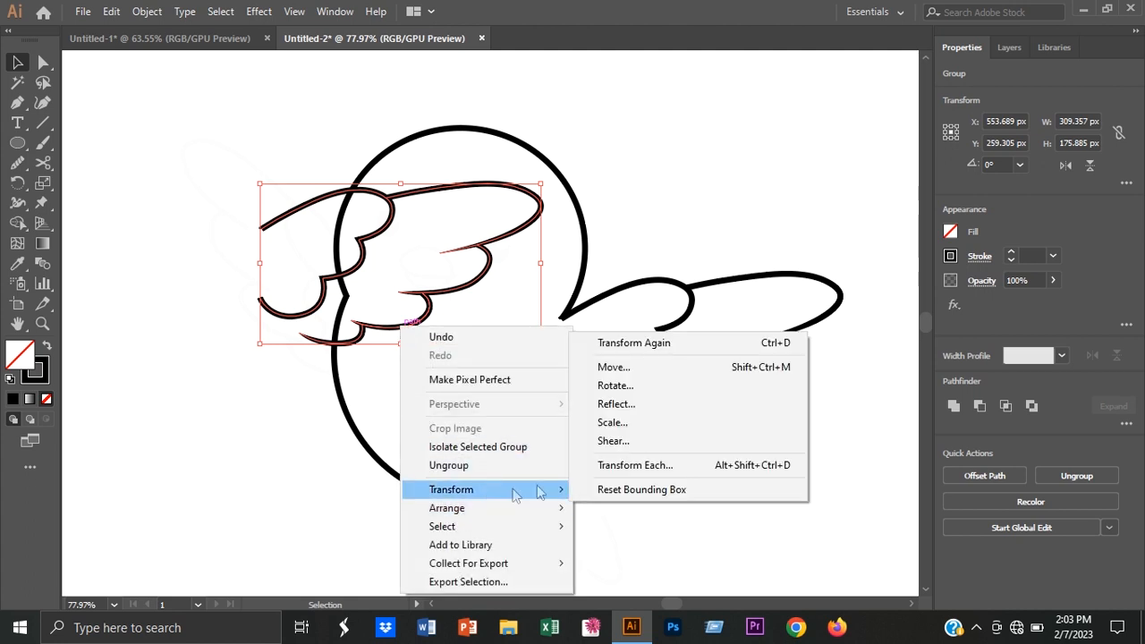
{"action": "left_click", "coordinate": [629, 404]}
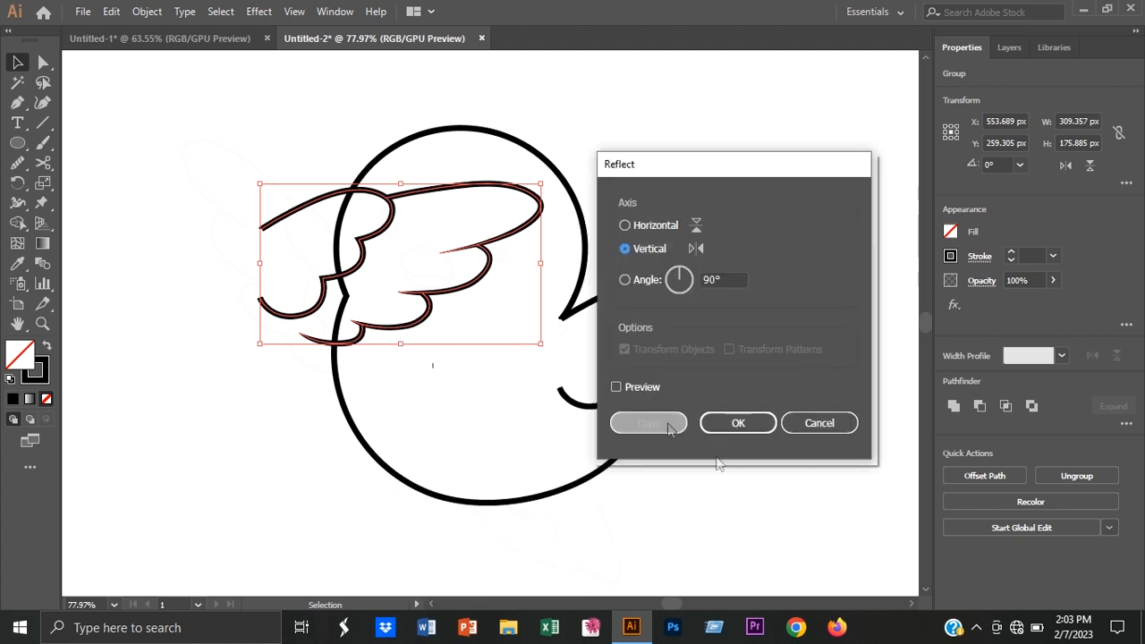
{"action": "left_click", "coordinate": [751, 421]}
- Move the mirrored wing to the bird's left side and rotate its parts to fit the faint sketch
{"action": "left_click_drag", "start_coordinate": [480, 369], "coordinate": [319, 375]}
{"action": "left_click", "coordinate": [445, 368]}
{"action": "left_click", "coordinate": [294, 350]}
{"action": "left_click_drag", "start_coordinate": [226, 328], "coordinate": [230, 321]}
{"action": "left_click_drag", "start_coordinate": [301, 181], "coordinate": [298, 191]}
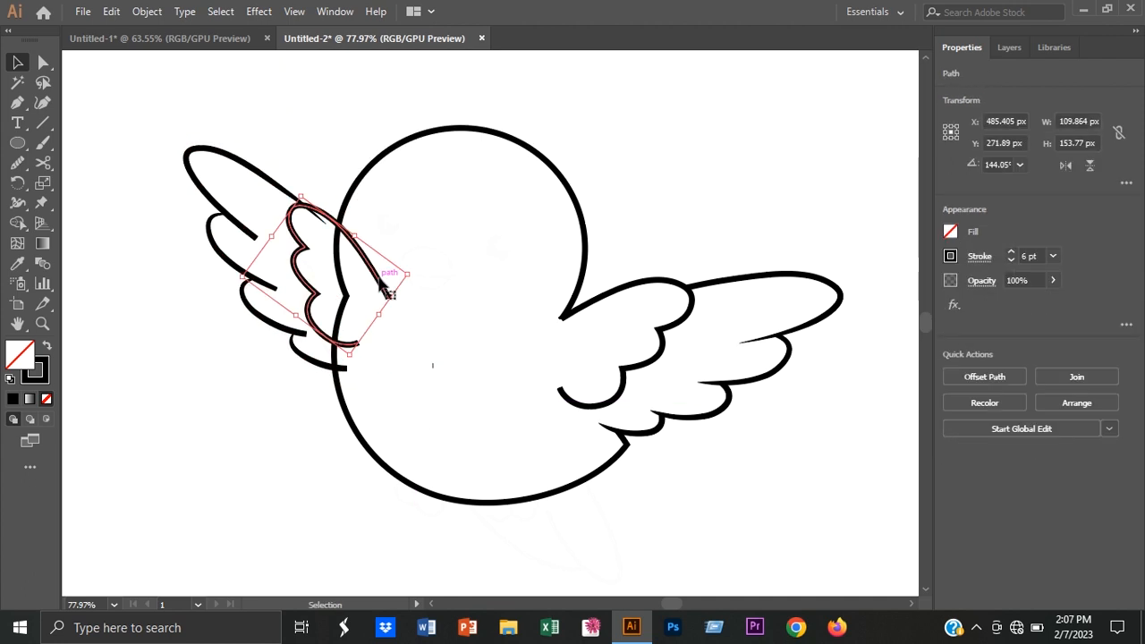
- Redraw the left wing's inner path with the Pen tool as a scalloped curve running from the head outline to the body outline
{"action": "key", "text": "ctrl+shift+a"}
{"action": "key", "text": "p"}
{"action": "left_click", "coordinate": [345, 253]}
{"action": "left_click_drag", "start_coordinate": [297, 206], "coordinate": [304, 262]}
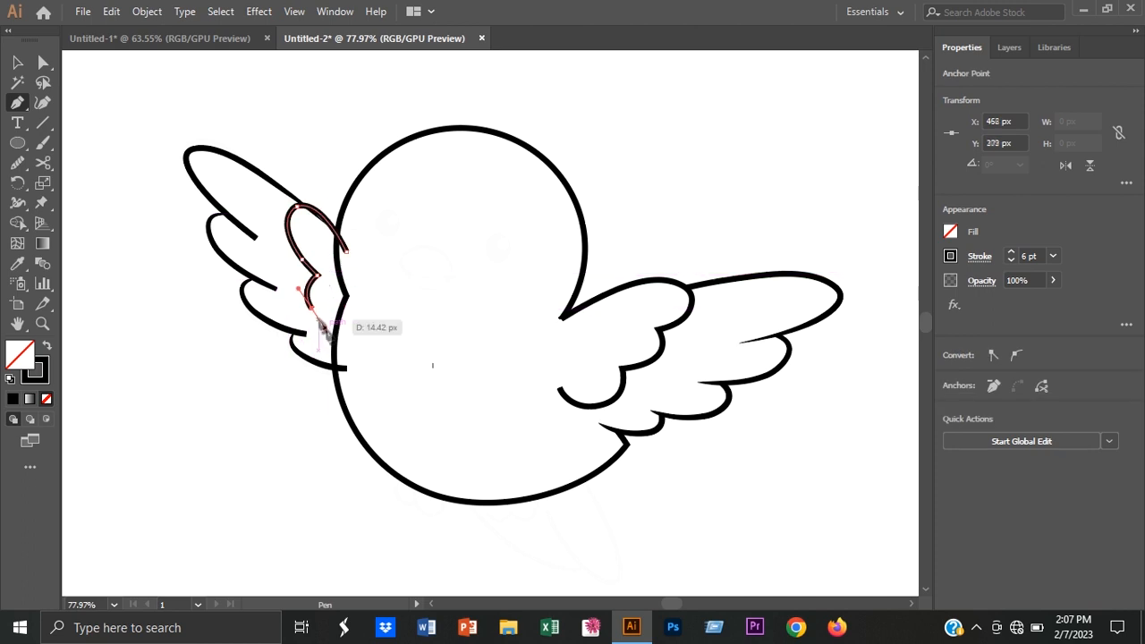
{"action": "left_click_drag", "start_coordinate": [326, 325], "coordinate": [337, 335]}
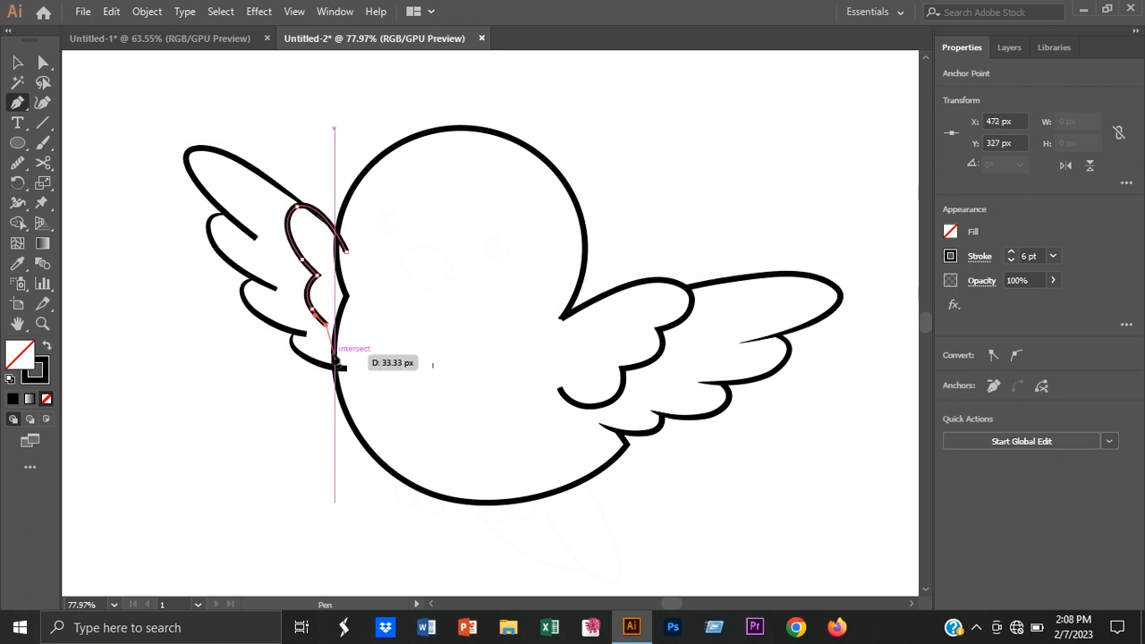
{"action": "left_click", "coordinate": [151, 227]}
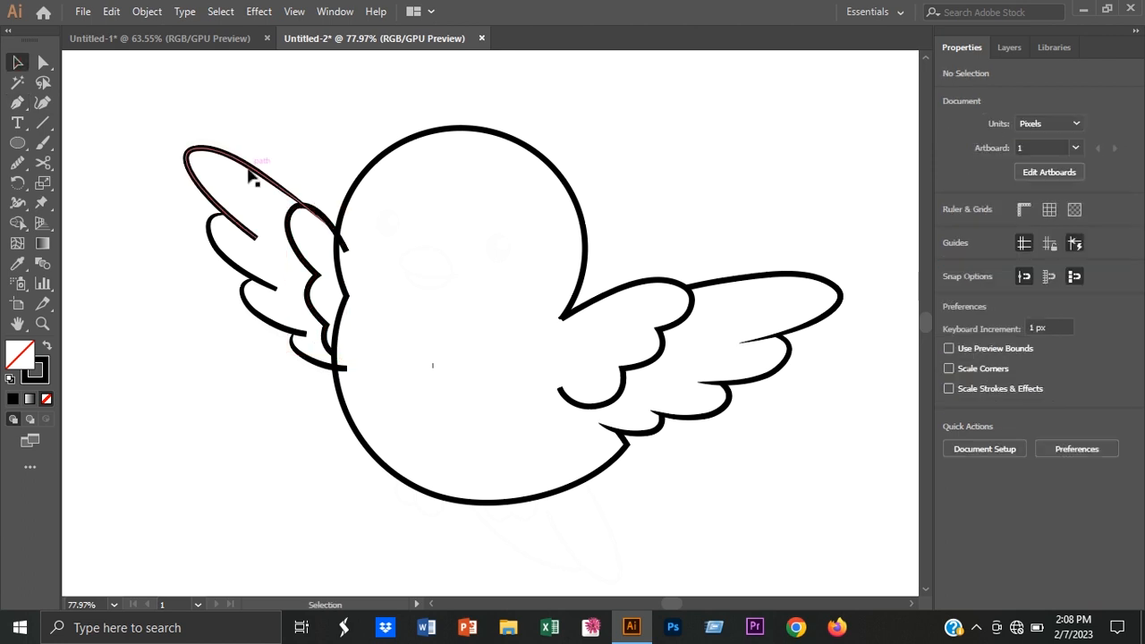
- Ungroup the outer feather paths of the left wing
{"action": "left_click", "coordinate": [252, 174]}
{"action": "right_click", "coordinate": [253, 175]}
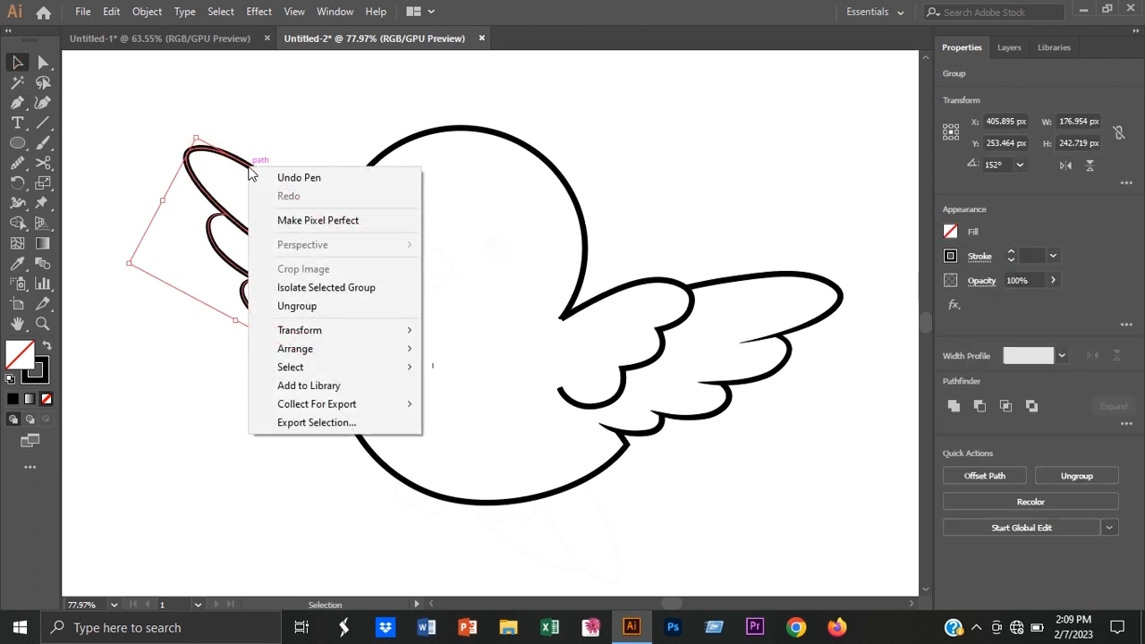
{"action": "left_click", "coordinate": [297, 306]}
{"action": "scroll", "coordinate": [329, 247], "scroll_direction": "up", "scroll_amount": 3}
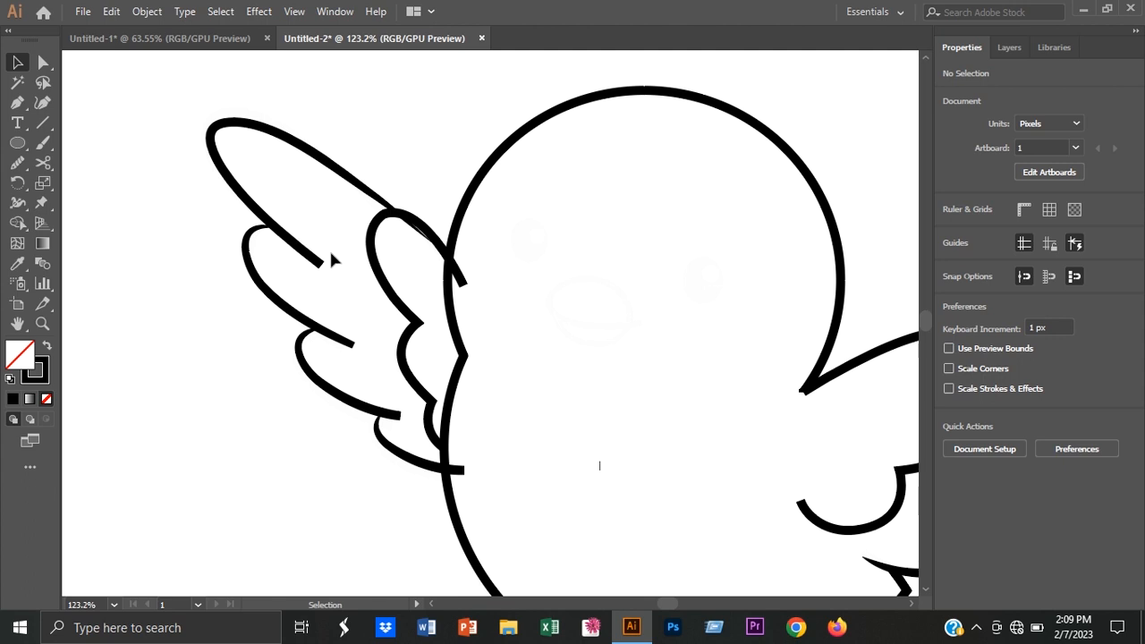
- Taper the lower inner end of the left wing's top feather and widen the stroke along its upper side with the Width tool
{"action": "left_click", "coordinate": [330, 254]}
{"action": "key", "text": "shift+w"}
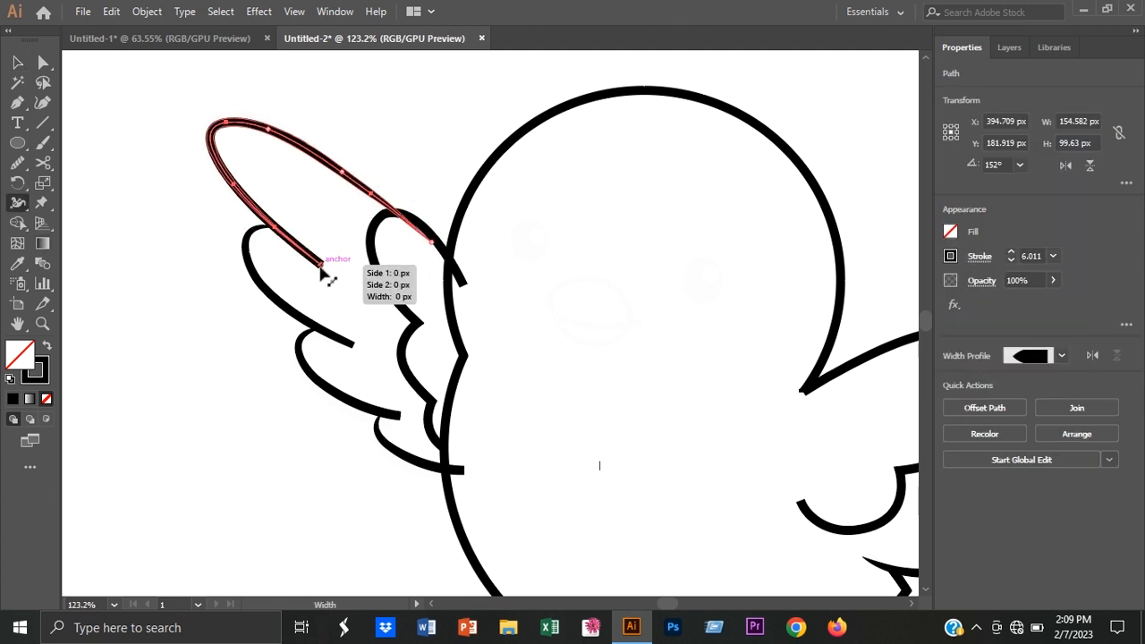
{"action": "left_click_drag", "start_coordinate": [274, 226], "coordinate": [267, 227]}
{"action": "left_click_drag", "start_coordinate": [432, 242], "coordinate": [435, 239]}
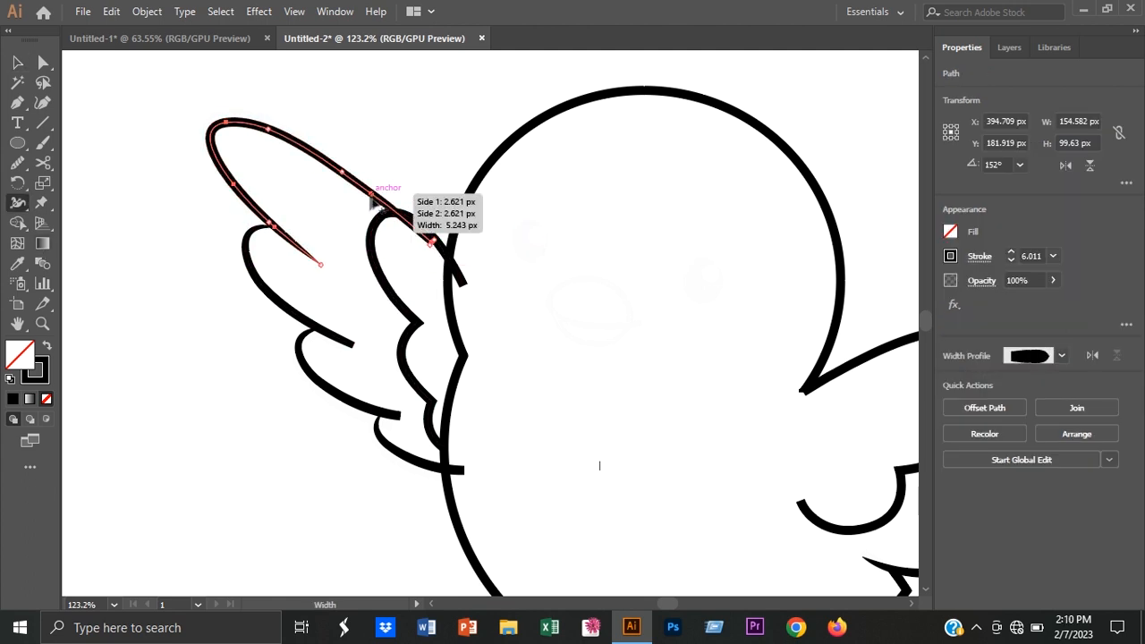
{"action": "left_click_drag", "start_coordinate": [346, 173], "coordinate": [343, 184]}
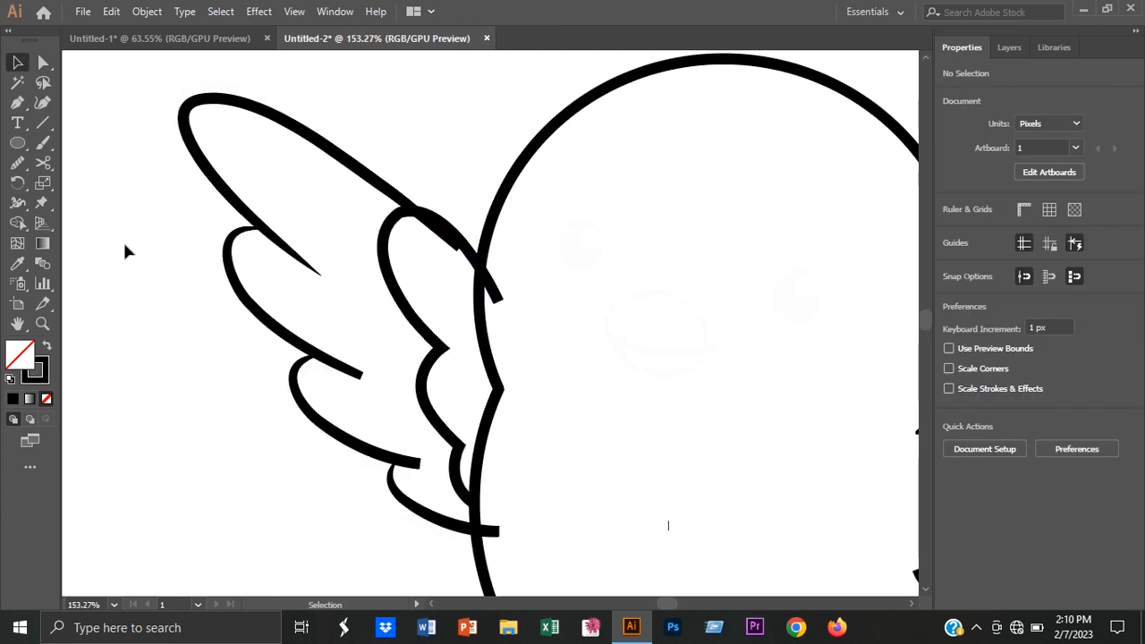
- Taper the second left feather's inner end to a point and widen the stroke where it starts under the top feather
{"action": "left_click", "coordinate": [225, 287], "text": "ctrl"}
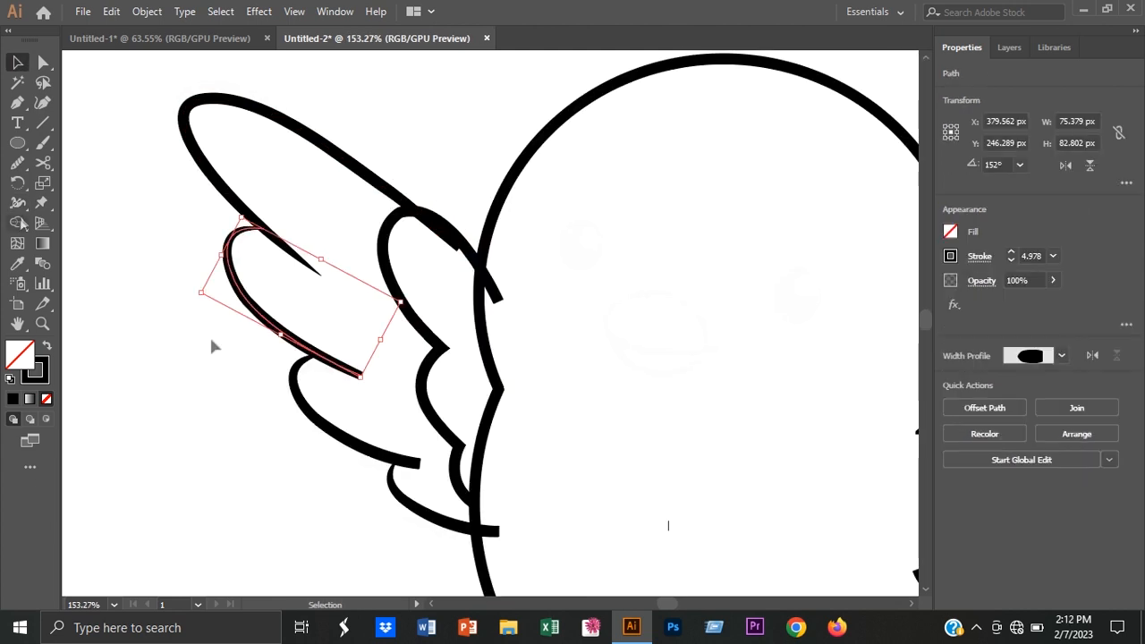
{"action": "left_click_drag", "start_coordinate": [263, 228], "coordinate": [263, 234]}
{"action": "left_click_drag", "start_coordinate": [359, 378], "coordinate": [306, 357]}
{"action": "left_click_drag", "start_coordinate": [262, 229], "coordinate": [236, 260]}
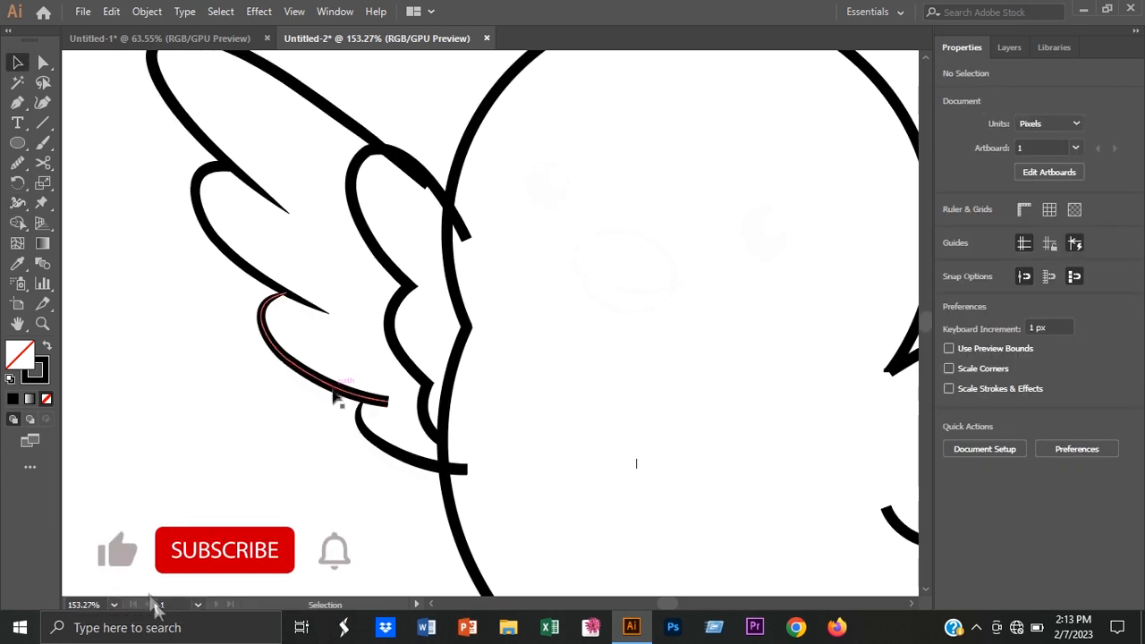
- Widen the start of the third left feather's stroke and taper its inner end to a point
{"action": "left_click", "coordinate": [340, 396], "text": "ctrl"}
{"action": "left_click_drag", "start_coordinate": [280, 295], "coordinate": [268, 314]}
{"action": "left_click_drag", "start_coordinate": [387, 403], "coordinate": [349, 396]}
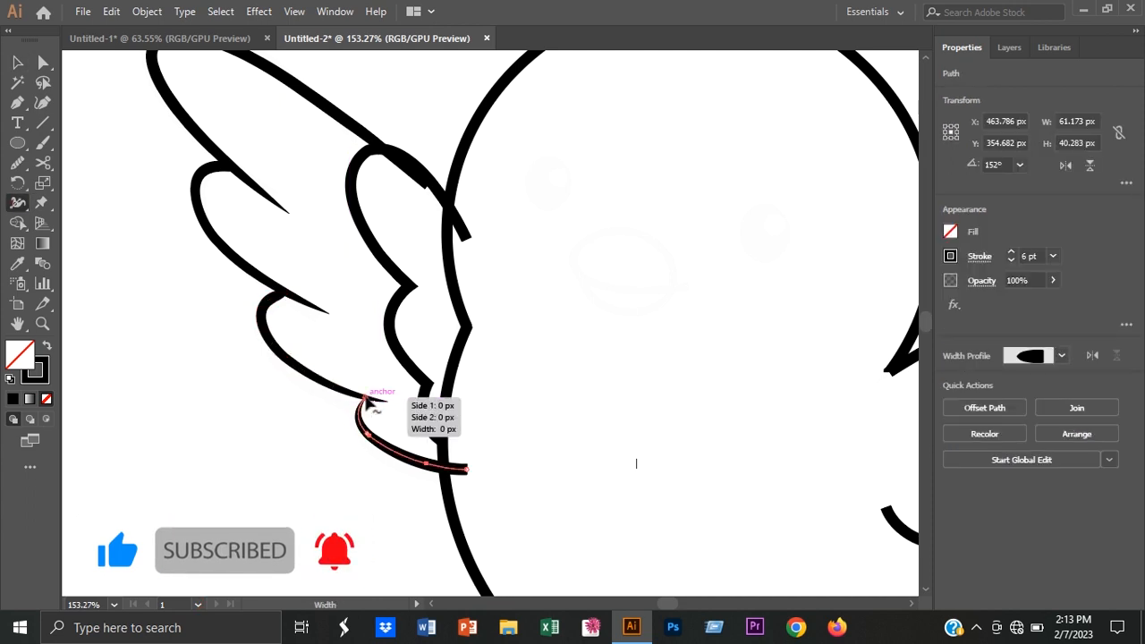
- Trim the left wing's bottom feather at the body outline and adjust its stroke width at both ends
{"action": "left_click_drag", "start_coordinate": [428, 466], "coordinate": [436, 490]}
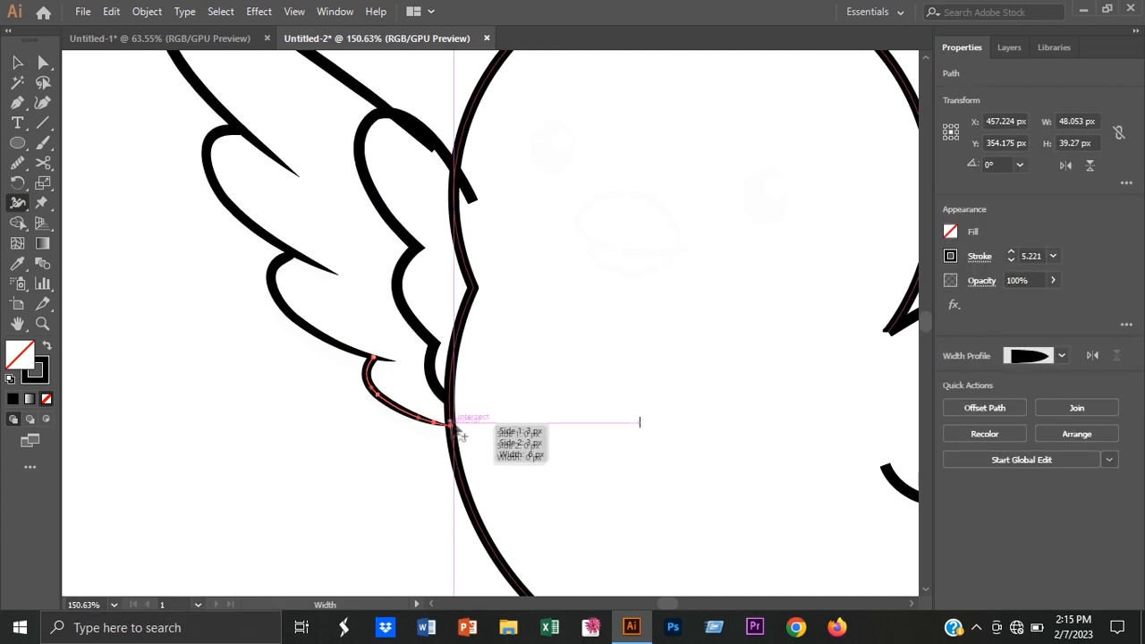
{"action": "left_click_drag", "start_coordinate": [450, 428], "coordinate": [458, 439]}
{"action": "left_click_drag", "start_coordinate": [381, 374], "coordinate": [384, 380]}
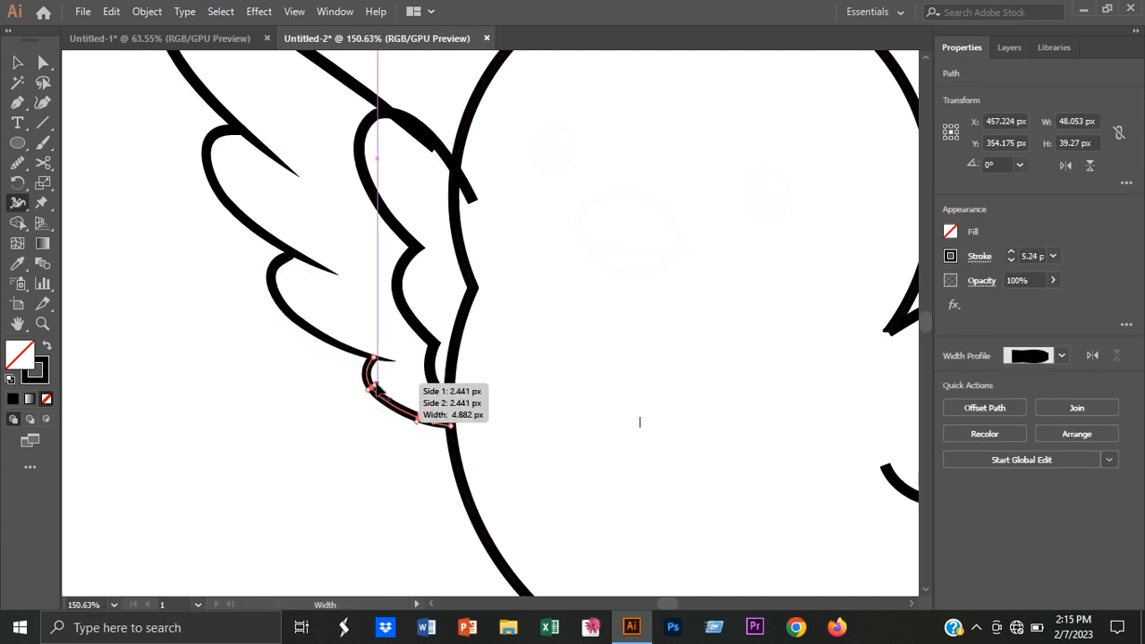
{"action": "left_click", "coordinate": [217, 441], "text": "ctrl"}
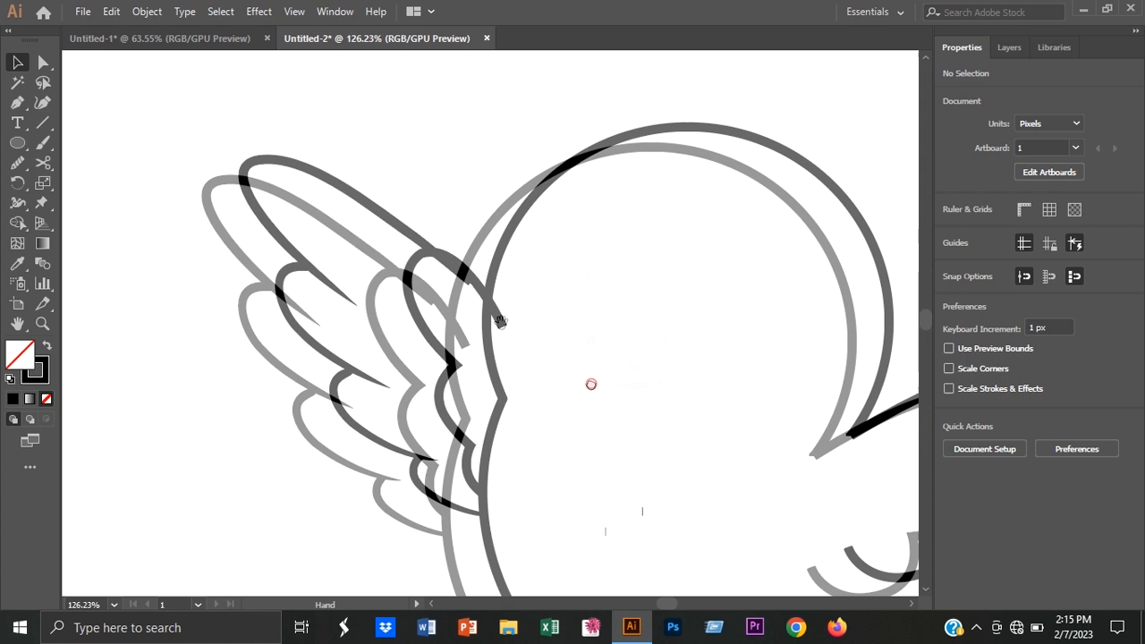
- Trim the overhanging ends of the top left feather and inner wing path with Shape Builder, using the head outline as a boundary
{"action": "left_click_drag", "start_coordinate": [384, 179], "coordinate": [513, 379]}
{"action": "key", "text": "shift+m"}
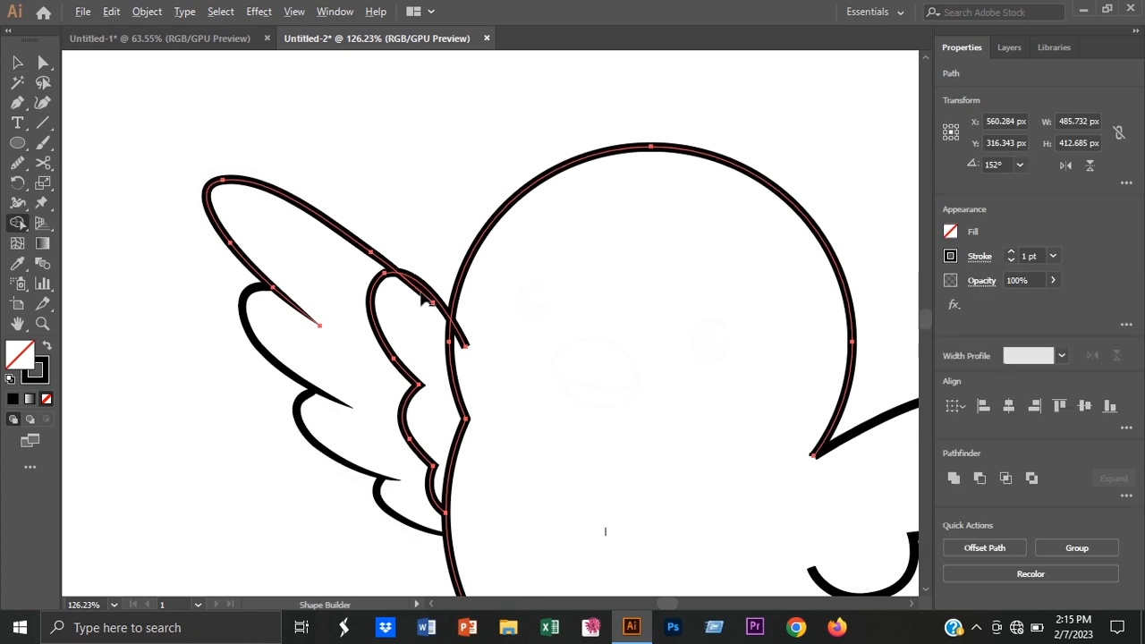
{"action": "left_click", "coordinate": [16, 63]}
- Adjust the stroke width of the trimmed top left feather, full at the inner wing and pointed at its lower end
{"action": "left_click", "coordinate": [296, 202]}
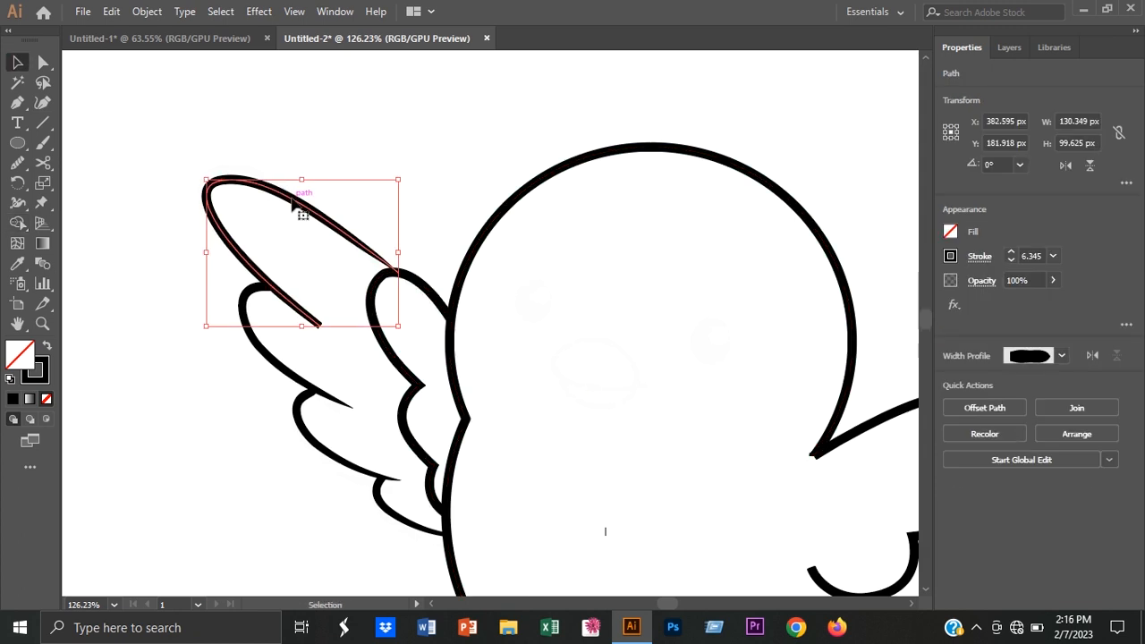
{"action": "left_click", "coordinate": [17, 202]}
{"action": "scroll", "coordinate": [396, 260], "scroll_direction": "up", "scroll_amount": 2}
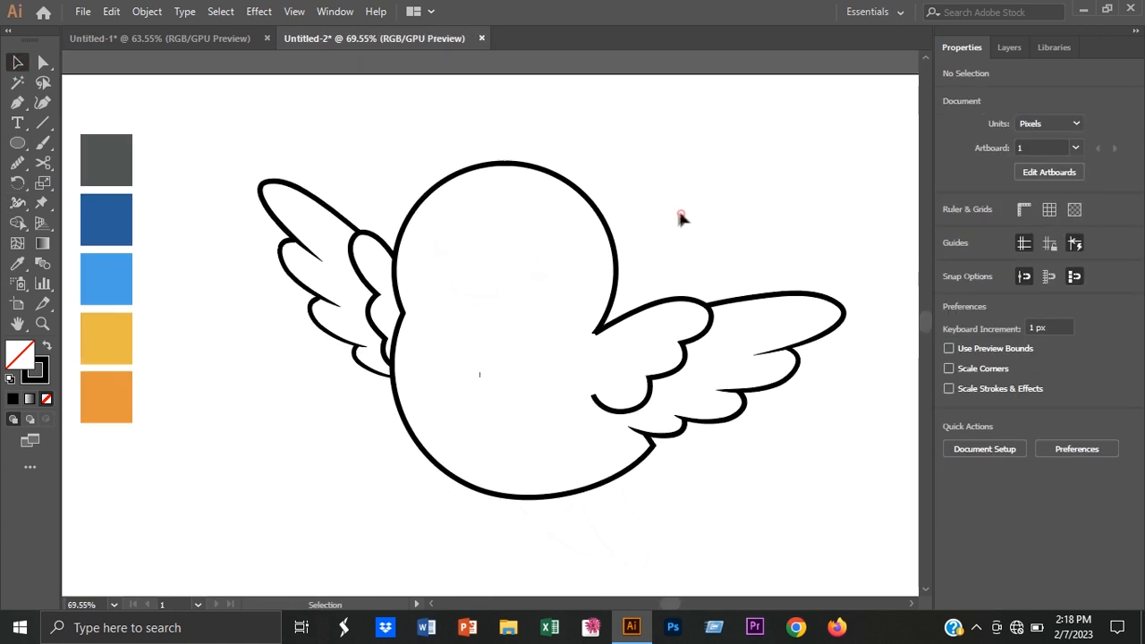
- Group the left wing's four outer feathers, then group them together with the inner wing path
{"action": "left_click", "coordinate": [300, 283]}
{"action": "right_click", "coordinate": [364, 374]}
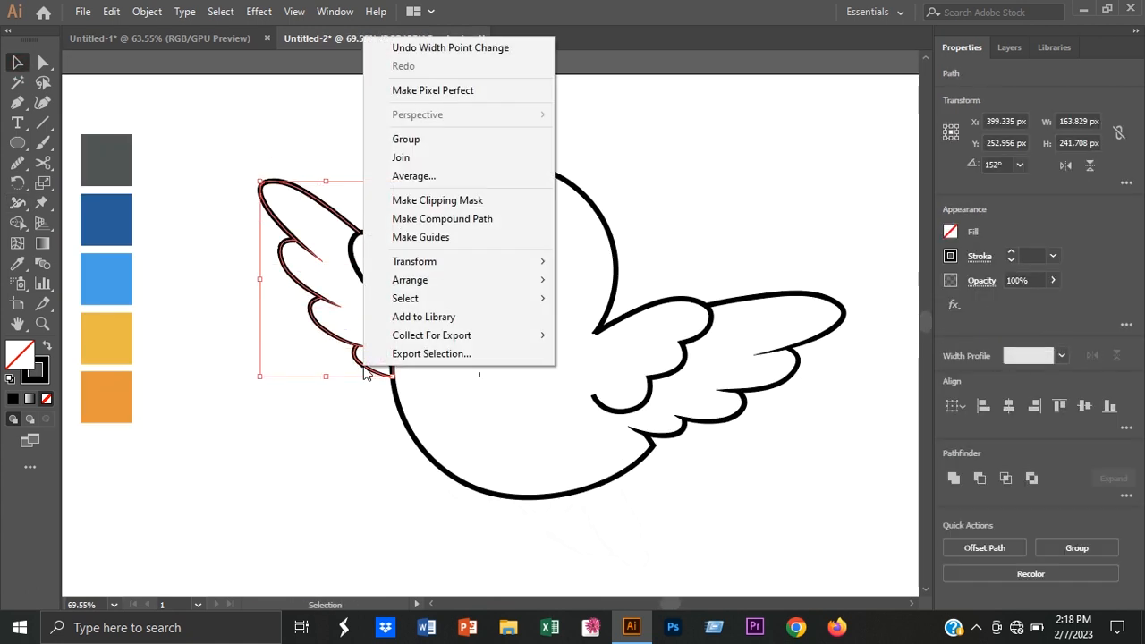
{"action": "left_click", "coordinate": [390, 139]}
{"action": "left_click", "coordinate": [372, 235]}
{"action": "left_click", "coordinate": [342, 225], "text": "shift"}
{"action": "right_click", "coordinate": [343, 219]}
{"action": "left_click", "coordinate": [385, 325]}
{"action": "left_click", "coordinate": [651, 240]}
- Draw a black-filled, strokeless pointed wedge with the Pen tool where the head outline meets the right wing
{"action": "left_click_drag", "start_coordinate": [599, 322], "coordinate": [767, 404]}
{"action": "left_click_drag", "start_coordinate": [712, 371], "coordinate": [682, 380]}
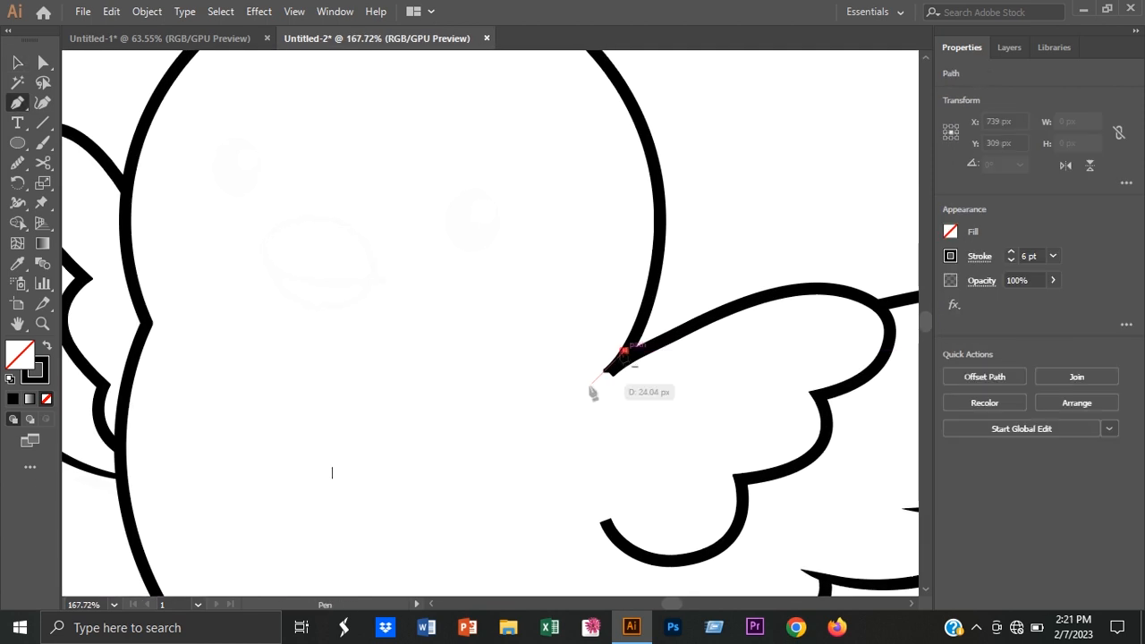
{"action": "left_click_drag", "start_coordinate": [592, 391], "coordinate": [647, 362]}
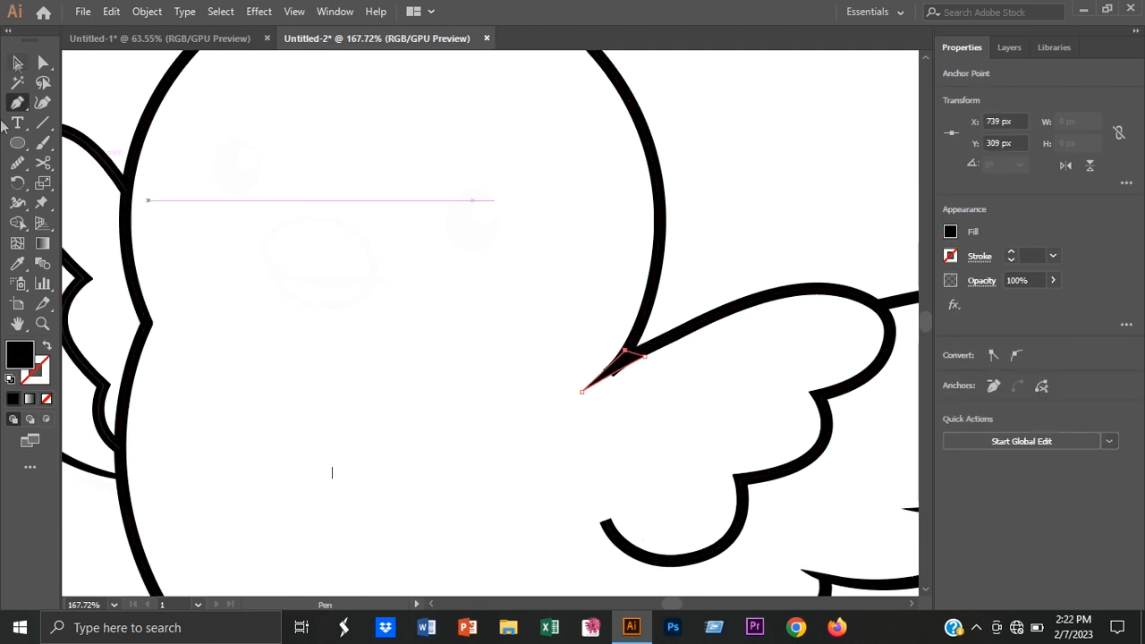
- Rotate, resize and nudge the black wedge so that it lines up with the head and wing strokes
{"action": "left_click", "coordinate": [17, 64]}
{"action": "scroll", "coordinate": [636, 331], "scroll_direction": "up", "scroll_amount": 4}
{"action": "mouse_move", "coordinate": [650, 439]}
{"action": "left_mouse_down"}
{"action": "mouse_move", "coordinate": [650, 455]}
{"action": "mouse_move", "coordinate": [646, 444]}
{"action": "mouse_move", "coordinate": [669, 440]}
{"action": "left_mouse_up"}
{"action": "left_click_drag", "start_coordinate": [663, 435], "coordinate": [670, 440]}
{"action": "left_click_drag", "start_coordinate": [525, 377], "coordinate": [521, 368]}
{"action": "left_click_drag", "start_coordinate": [577, 424], "coordinate": [580, 419]}
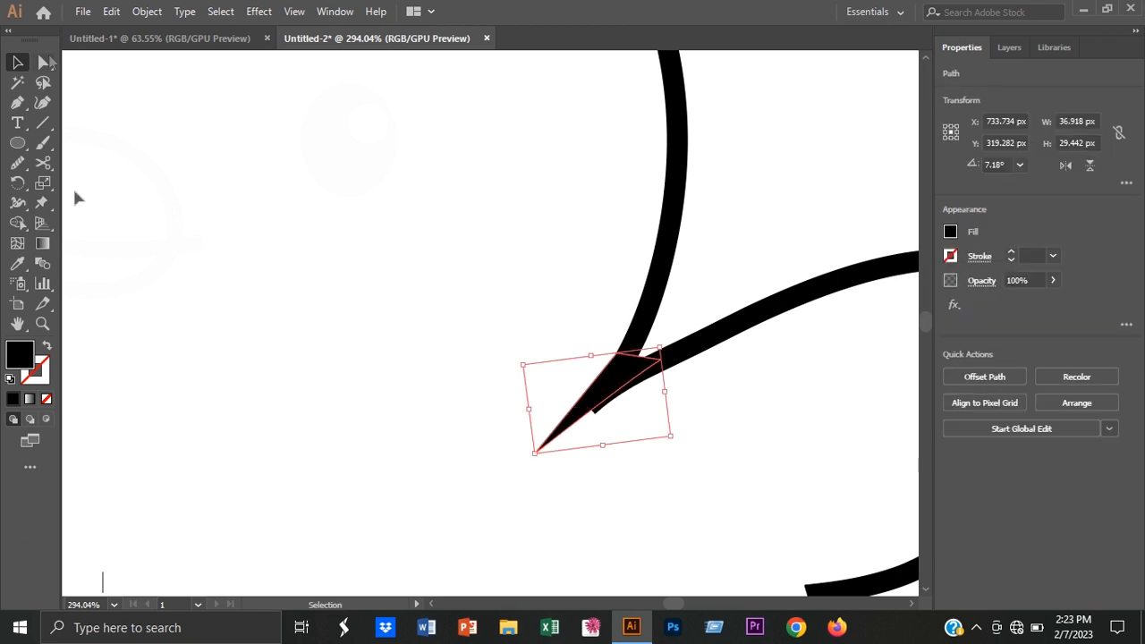
- Round the wedge's wide end and curve its lower edge so it blends into the right wing's stroke
{"action": "left_click", "coordinate": [660, 360]}
{"action": "left_click_drag", "start_coordinate": [644, 363], "coordinate": [625, 367]}
{"action": "left_click", "coordinate": [535, 454]}
{"action": "left_click_drag", "start_coordinate": [597, 408], "coordinate": [604, 411]}
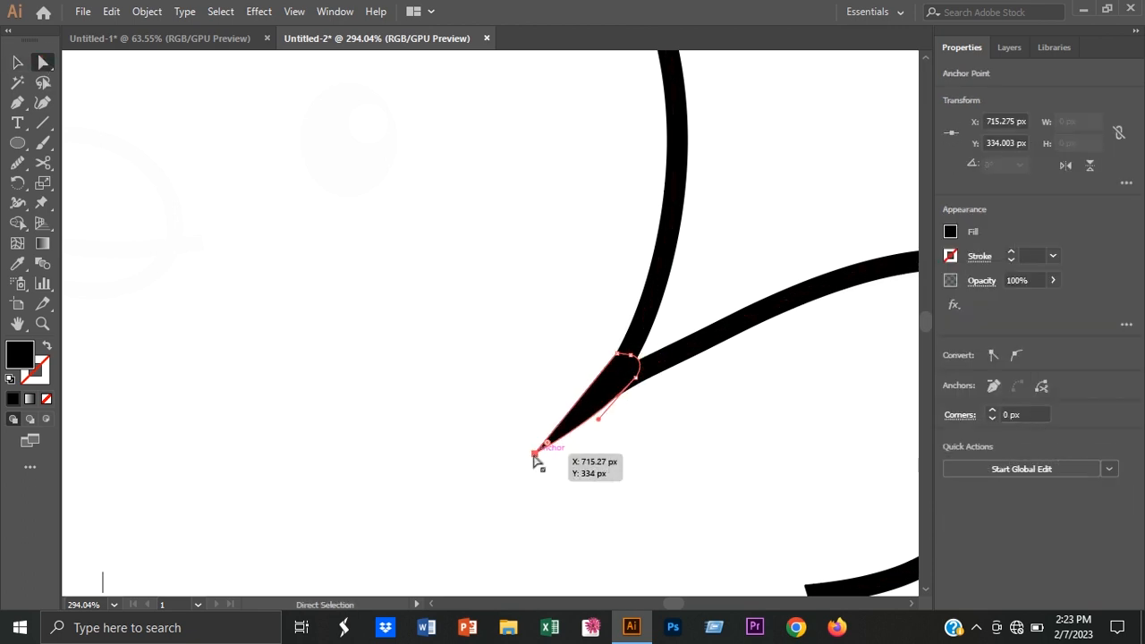
- Check the wedge from farther out and refine its anchor points where the head outline meets the right wing
{"action": "left_click", "coordinate": [17, 63]}
{"action": "left_click", "coordinate": [744, 217]}
{"action": "scroll", "coordinate": [764, 379], "scroll_direction": "down", "scroll_amount": 4}
{"action": "scroll", "coordinate": [764, 331], "scroll_direction": "up", "scroll_amount": 4}
{"action": "left_click", "coordinate": [593, 443]}
{"action": "left_click", "coordinate": [43, 63]}
{"action": "left_click", "coordinate": [741, 291]}
{"action": "left_click", "coordinate": [638, 417]}
{"action": "left_click", "coordinate": [733, 340]}
- Draw a black ellipse of 28 by 32 px over the sketch's right eye
{"action": "left_click_drag", "start_coordinate": [745, 372], "coordinate": [444, 462]}
{"action": "left_click_drag", "start_coordinate": [724, 532], "coordinate": [650, 502]}
{"action": "key", "text": "l"}
{"action": "left_click_drag", "start_coordinate": [557, 296], "coordinate": [629, 358]}
{"action": "left_click_drag", "start_coordinate": [555, 343], "coordinate": [579, 347]}
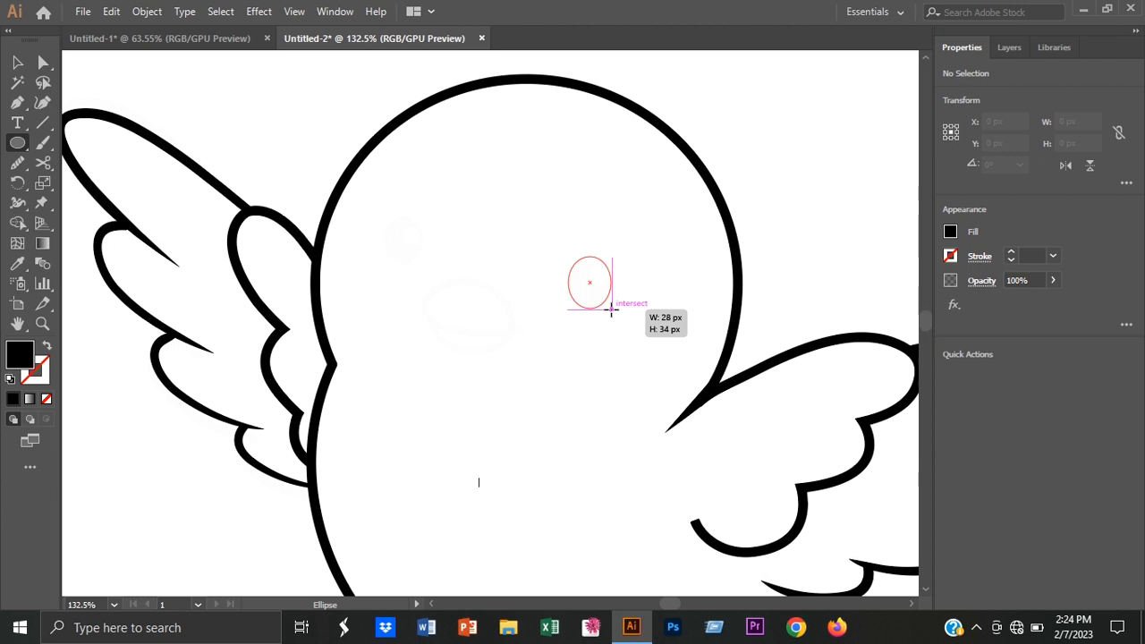
{"action": "left_click_drag", "start_coordinate": [612, 308], "coordinate": [612, 307]}
- Place a duplicate of the black eye ellipse over the sketch's left eye
{"action": "left_click", "coordinate": [17, 63]}
{"action": "left_click_drag", "start_coordinate": [595, 296], "coordinate": [410, 253]}
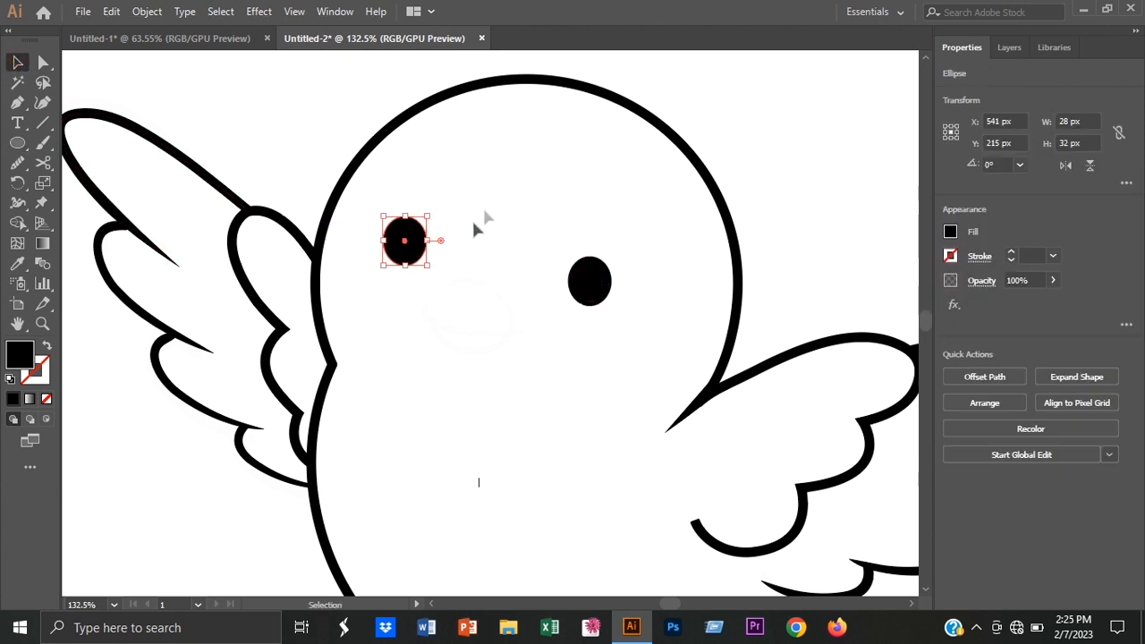
{"action": "left_click", "coordinate": [484, 205]}
- Set the fill colour to ffffff and draw a 12 px white highlight circle in the upper part of the right eye
{"action": "left_click", "coordinate": [17, 144]}
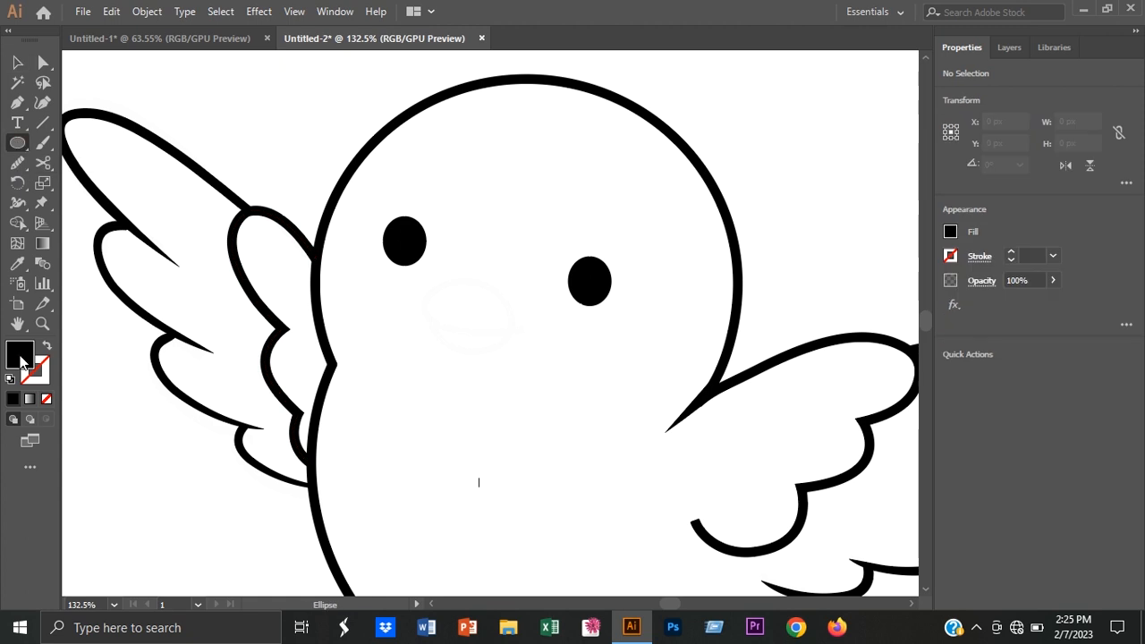
{"action": "double_click", "coordinate": [19, 354]}
{"action": "type", "text": "ffffff"}
{"action": "left_click", "coordinate": [810, 191]}
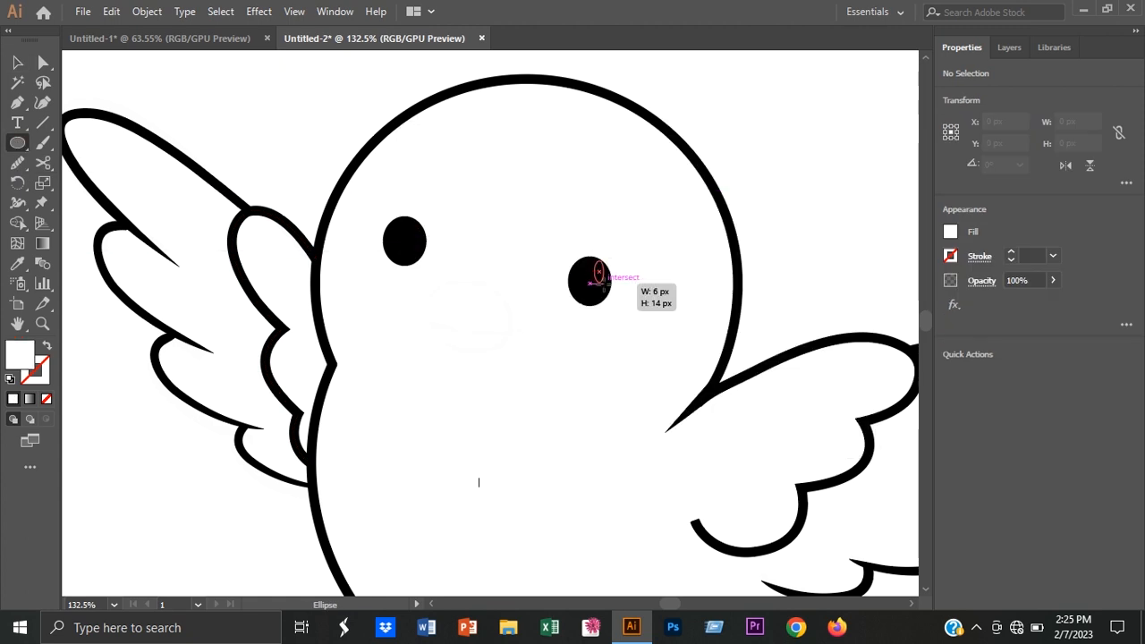
{"action": "left_click_drag", "start_coordinate": [599, 274], "coordinate": [599, 274]}
{"action": "key", "text": "v"}
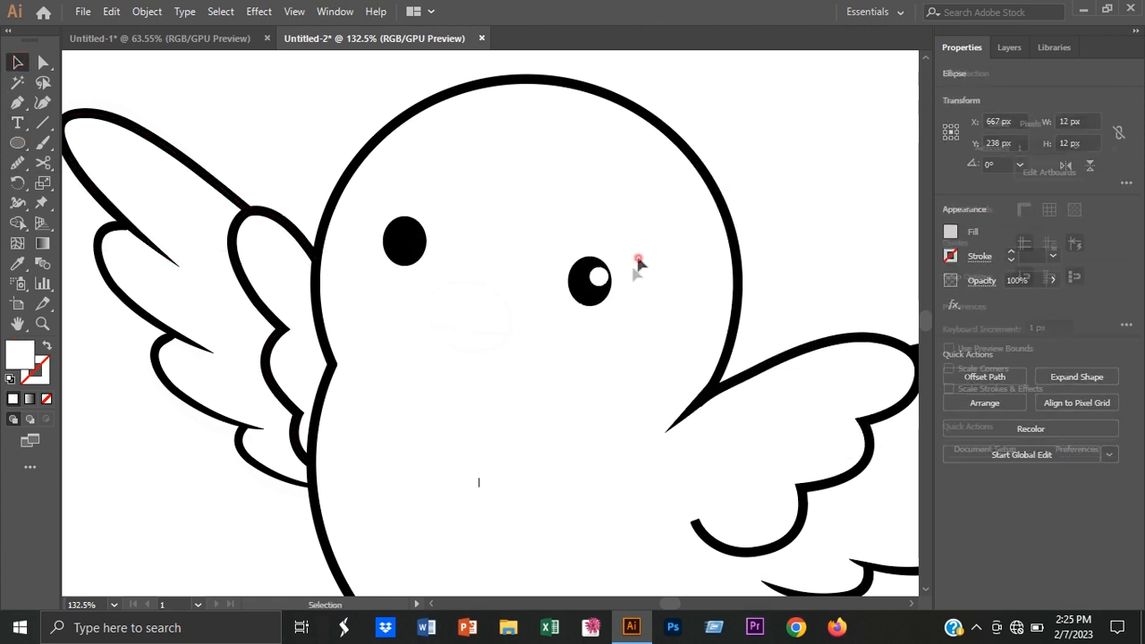
{"action": "left_click", "coordinate": [637, 258]}
- Place a duplicate of the white highlight circle in the left eye
{"action": "scroll", "coordinate": [594, 285], "scroll_direction": "up", "scroll_amount": 2}
{"action": "left_click_drag", "start_coordinate": [646, 317], "coordinate": [424, 269]}
{"action": "left_click", "coordinate": [575, 200]}
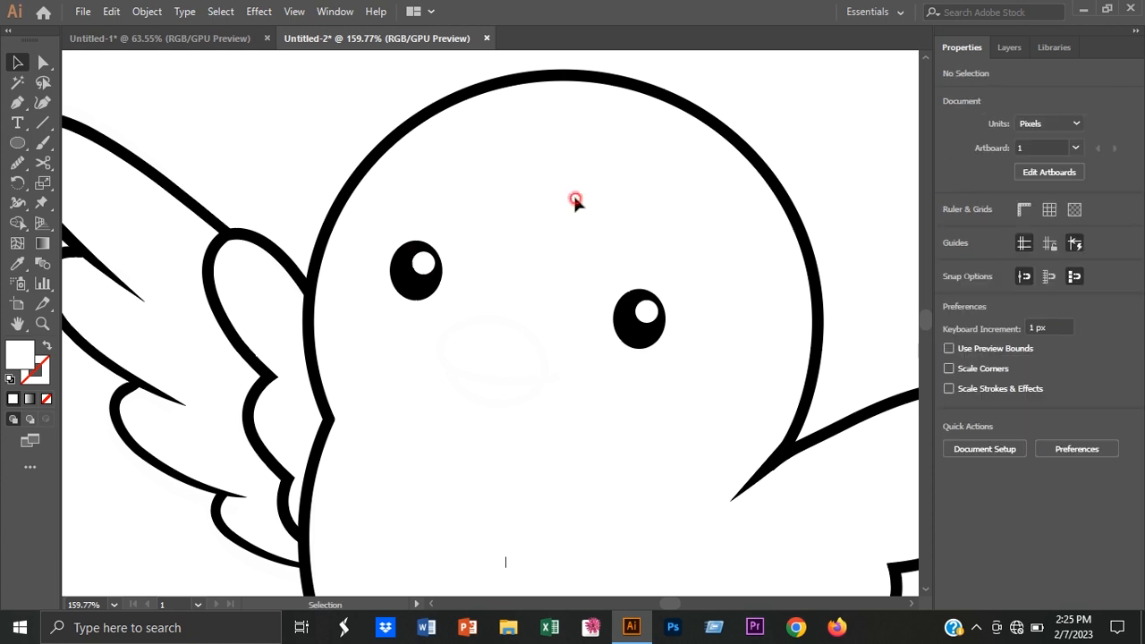
- Pick up the inner wing's 6 pt black stroke without fill and draw the upper beak and mouth line with the Pen tool
{"action": "scroll", "coordinate": [723, 340], "scroll_direction": "down", "scroll_amount": 1}
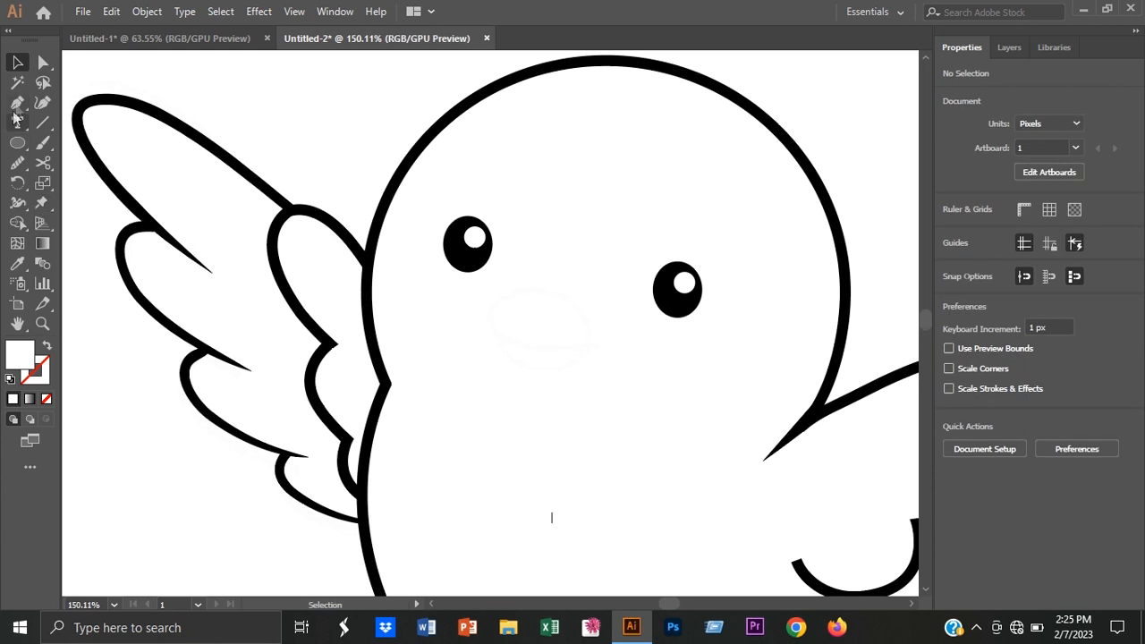
{"action": "left_click", "coordinate": [15, 107]}
{"action": "left_click", "coordinate": [15, 268]}
{"action": "left_click", "coordinate": [287, 298]}
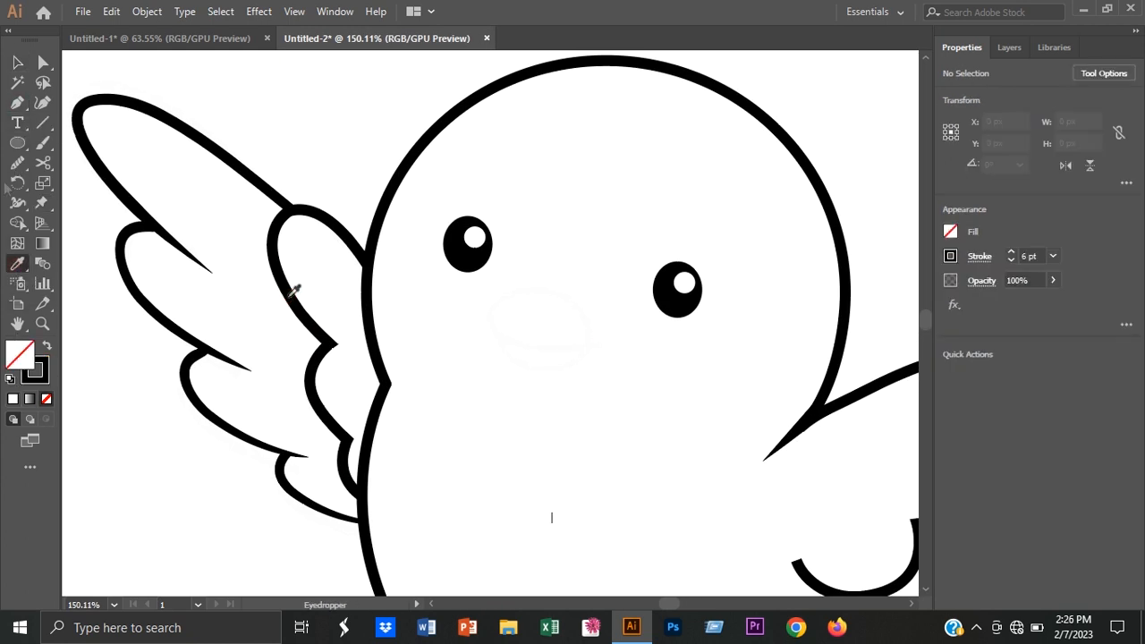
{"action": "left_click", "coordinate": [603, 343]}
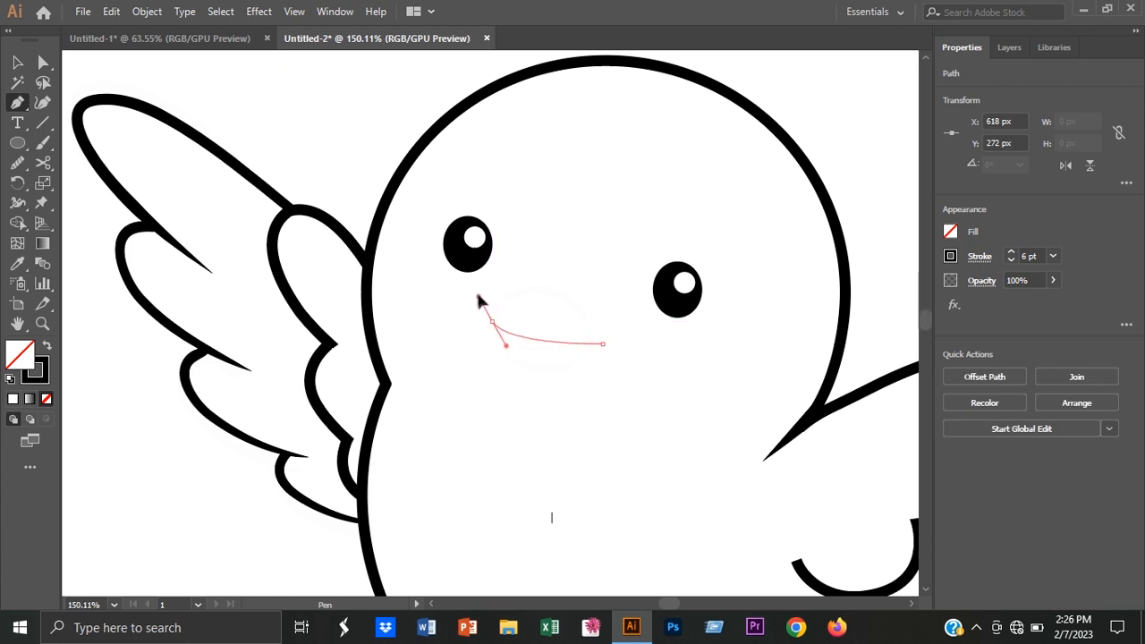
{"action": "left_click_drag", "start_coordinate": [485, 279], "coordinate": [484, 278]}
{"action": "left_click_drag", "start_coordinate": [483, 282], "coordinate": [591, 281]}
- Continue the beak path down and around beneath the mouth line to form the lower beak
{"action": "left_click_drag", "start_coordinate": [573, 362], "coordinate": [534, 424]}
{"action": "left_click", "coordinate": [574, 362]}
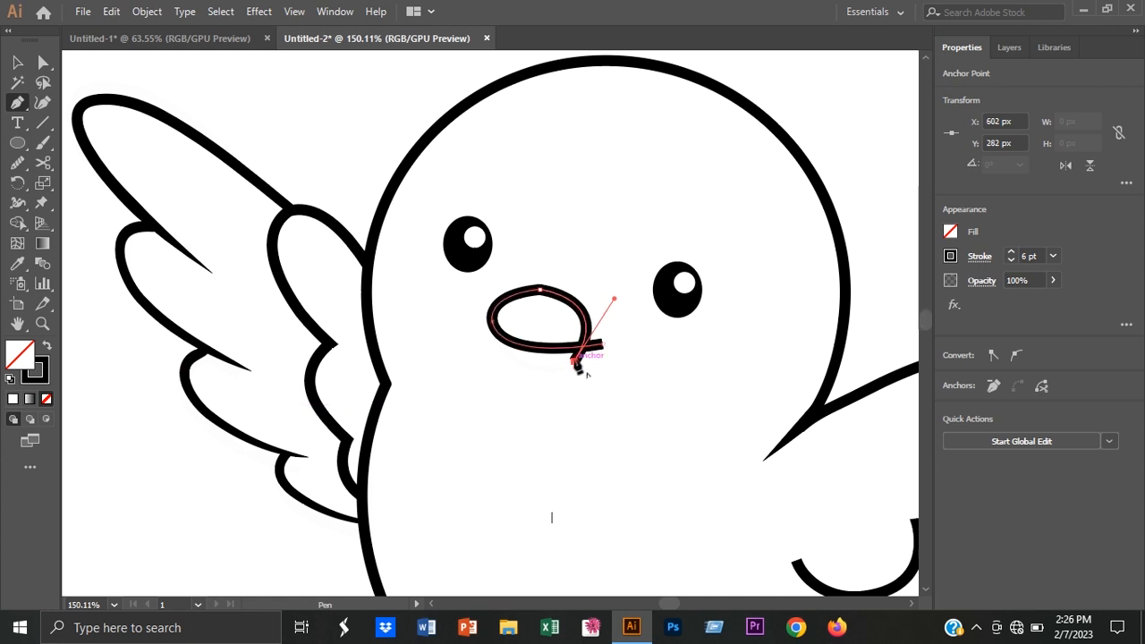
{"action": "left_click_drag", "start_coordinate": [514, 365], "coordinate": [490, 343]}
{"action": "left_click", "coordinate": [522, 361]}
- Curve the lower beak path up to its end inside the upper beak and smooth the top of the beak outline
{"action": "left_click_drag", "start_coordinate": [504, 304], "coordinate": [520, 265]}
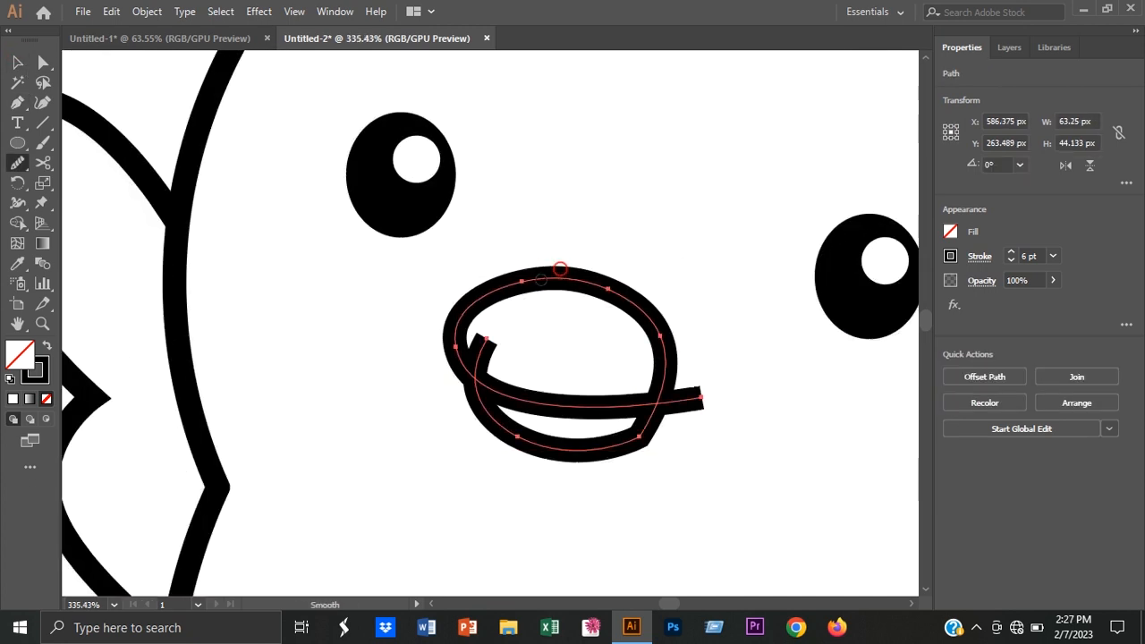
{"action": "left_click", "coordinate": [18, 62]}
{"action": "left_click", "coordinate": [402, 295]}
{"action": "left_click", "coordinate": [458, 325]}
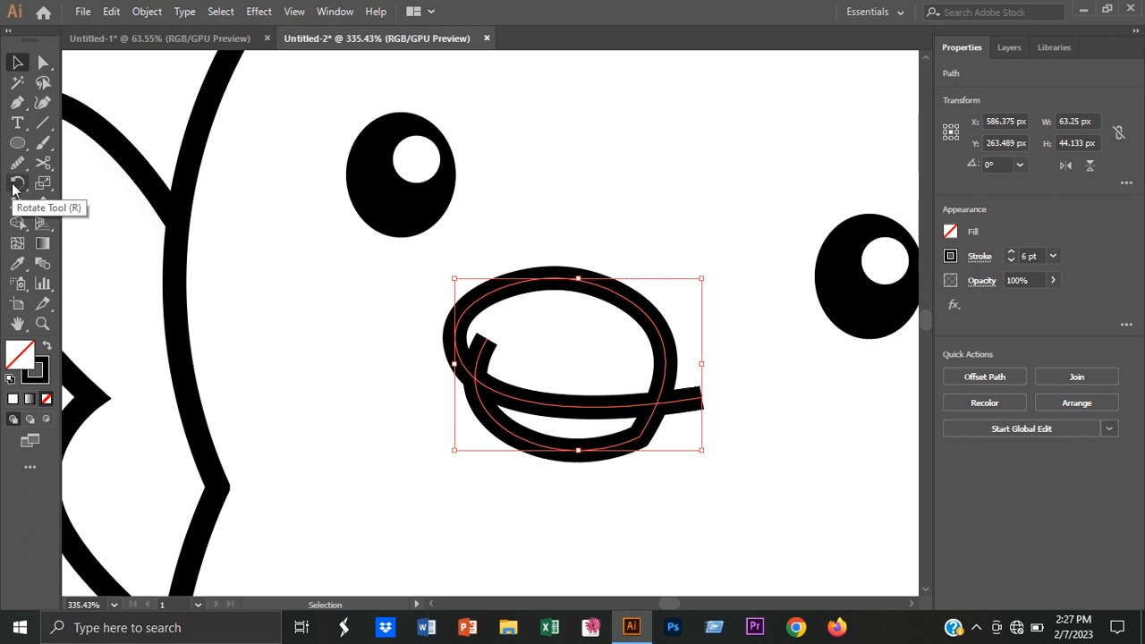
- Reshape the rounded left corner of the upper beak by shortening its anchor's upper curve handle
{"action": "key", "text": "a"}
{"action": "left_click", "coordinate": [456, 350]}
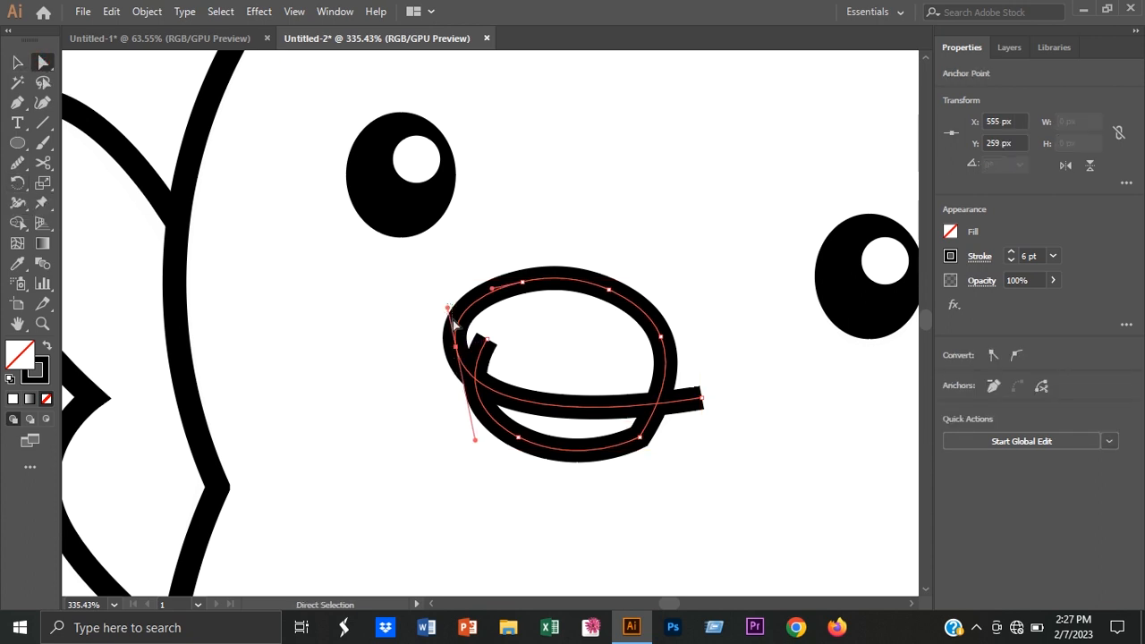
{"action": "left_click", "coordinate": [424, 328]}
{"action": "left_click", "coordinate": [455, 355]}
{"action": "left_click", "coordinate": [456, 347]}
{"action": "left_click_drag", "start_coordinate": [448, 308], "coordinate": [447, 320]}
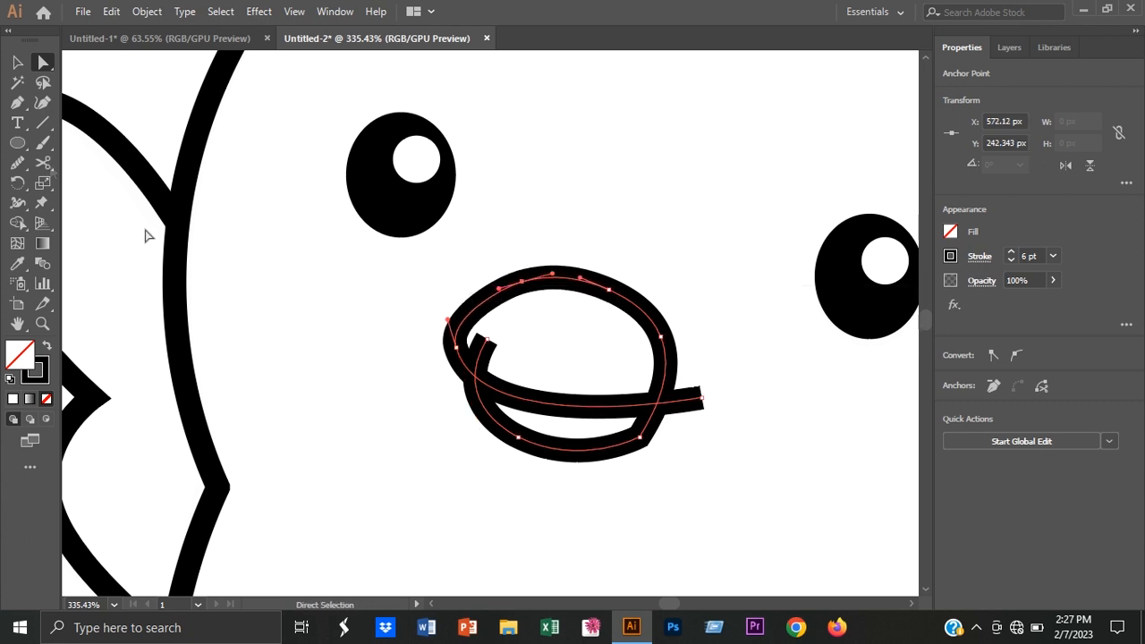
- Move the anchor on the upper beak's right curve slightly up and left, and smooth the beak's top edge
{"action": "key", "text": "v"}
{"action": "left_click", "coordinate": [294, 361]}
{"action": "left_click", "coordinate": [618, 301]}
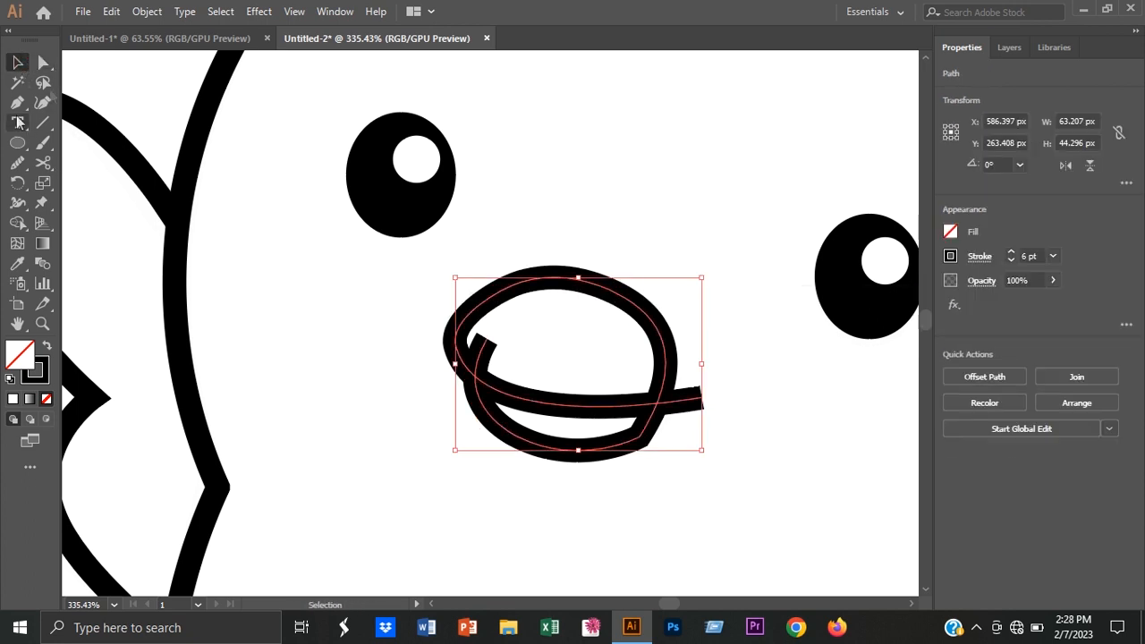
{"action": "key", "text": "a"}
{"action": "left_click", "coordinate": [613, 285]}
{"action": "left_click_drag", "start_coordinate": [613, 288], "coordinate": [606, 285]}
{"action": "left_click", "coordinate": [656, 217]}
{"action": "key", "text": "ctrl+z"}
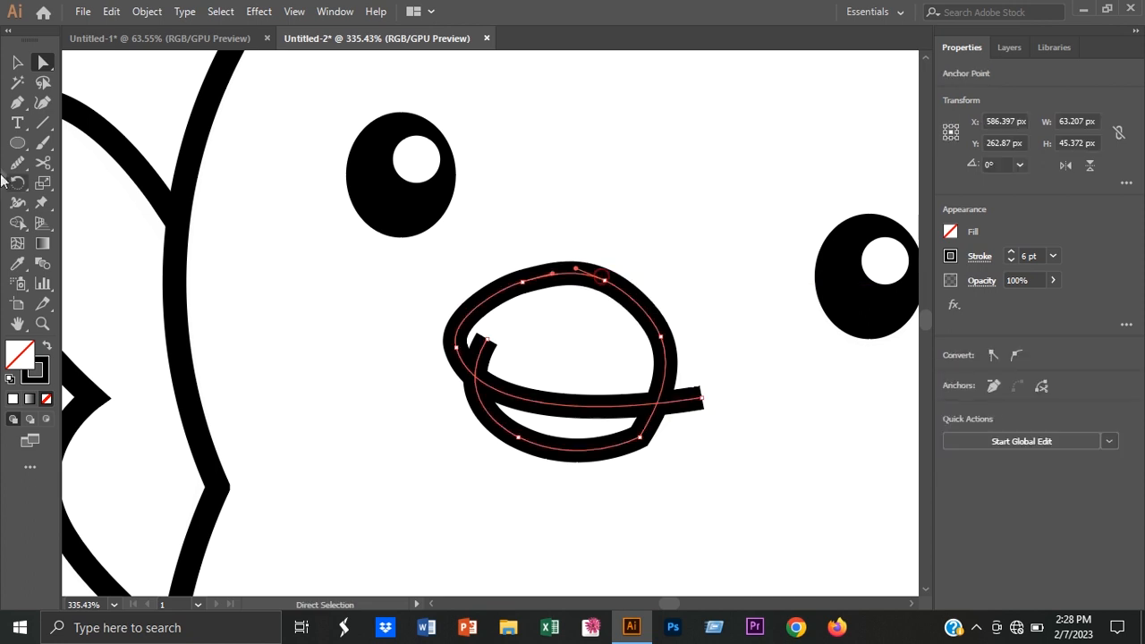
{"action": "left_click_drag", "start_coordinate": [523, 276], "coordinate": [606, 282]}
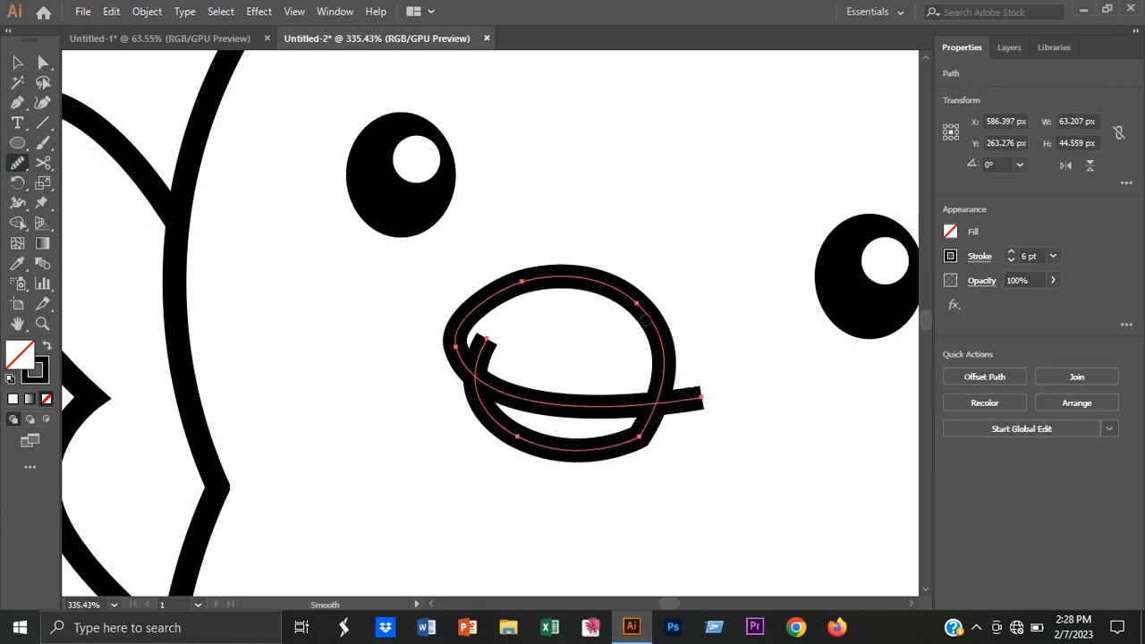
- Smooth the beak's right side and the sharp corner where it meets the lower beak
{"action": "left_click", "coordinate": [16, 64]}
{"action": "left_click", "coordinate": [546, 498]}
{"action": "left_click", "coordinate": [593, 459]}
{"action": "left_click", "coordinate": [18, 164]}
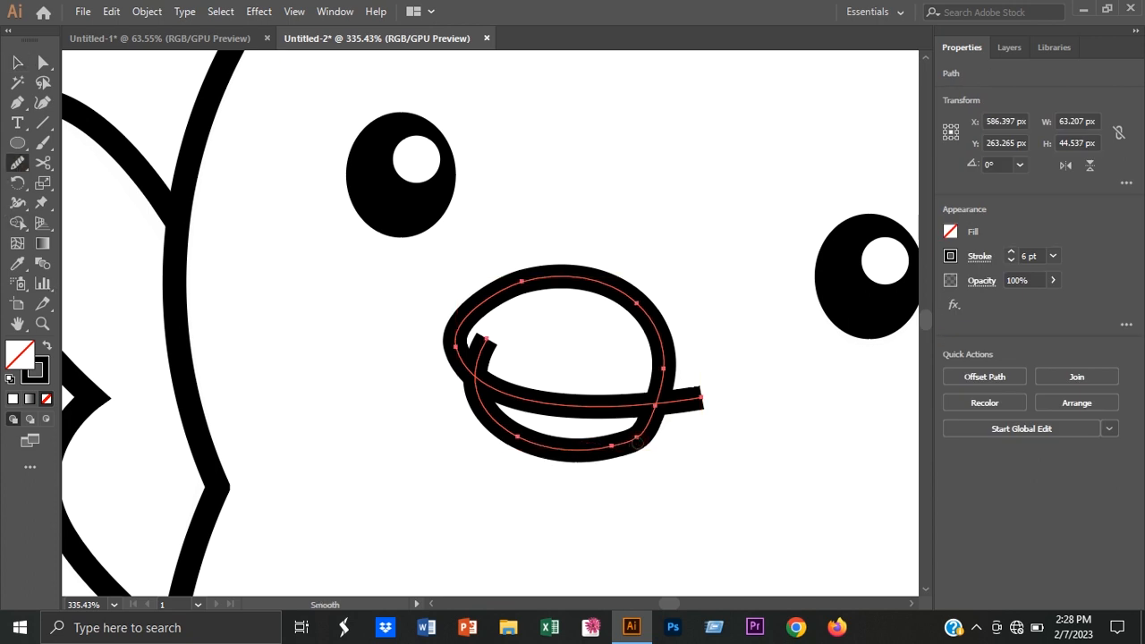
- Set the beak's stroke to 5 pt and trim the lower beak's overlapping end inside the upper beak with Shape Builder
{"action": "key", "text": "v"}
{"action": "left_click_drag", "start_coordinate": [376, 317], "coordinate": [535, 433]}
{"action": "left_click", "coordinate": [1011, 260]}
{"action": "left_click_drag", "start_coordinate": [692, 278], "coordinate": [511, 458]}
{"action": "left_click", "coordinate": [18, 224]}
{"action": "left_click", "coordinate": [473, 358]}
{"action": "key", "text": "v"}
{"action": "left_click", "coordinate": [383, 396]}
{"action": "left_click_drag", "start_coordinate": [769, 470], "coordinate": [611, 485]}
- Taper the mouth line's free end beyond the beak with the Width tool
{"action": "left_click", "coordinate": [584, 378]}
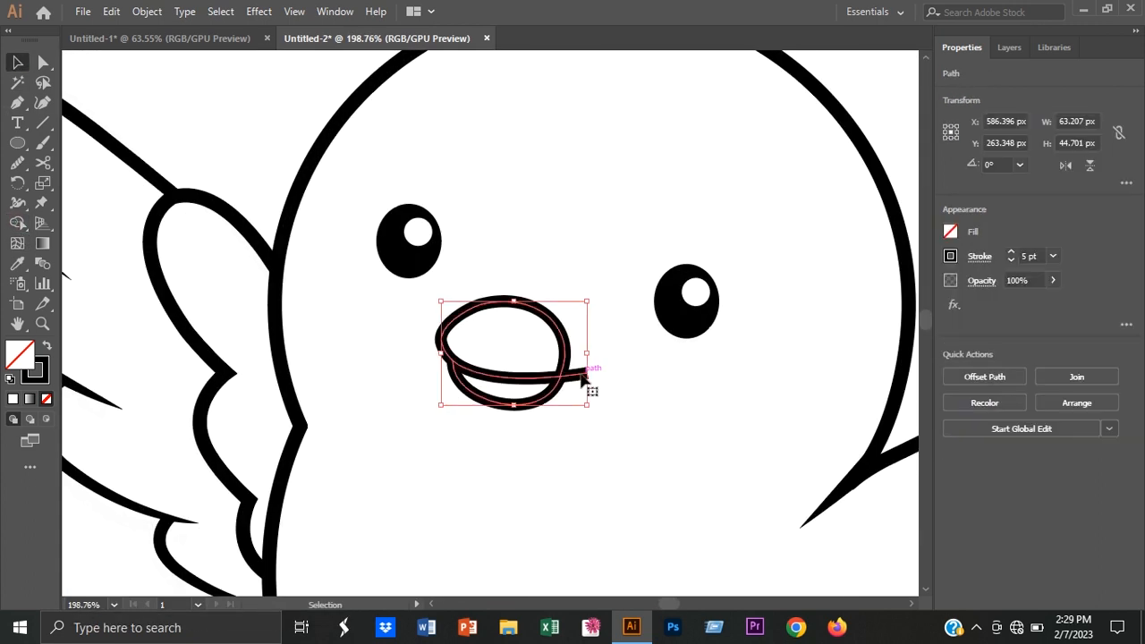
{"action": "left_click", "coordinate": [16, 206]}
{"action": "mouse_move", "coordinate": [580, 372]}
{"action": "left_mouse_down"}
{"action": "mouse_move", "coordinate": [618, 420]}
{"action": "mouse_move", "coordinate": [662, 421]}
{"action": "mouse_move", "coordinate": [596, 376]}
{"action": "mouse_move", "coordinate": [534, 386]}
{"action": "left_mouse_up"}
{"action": "left_click_drag", "start_coordinate": [380, 356], "coordinate": [377, 356]}
- Adjust the beak's stroke width with the Width tool so its outline is thicker and only the mouth line's end tapers
{"action": "left_click", "coordinate": [17, 63]}
{"action": "left_click", "coordinate": [234, 349]}
{"action": "left_click_drag", "start_coordinate": [749, 445], "coordinate": [739, 476]}
{"action": "left_click", "coordinate": [635, 395]}
{"action": "key", "text": "shift+w"}
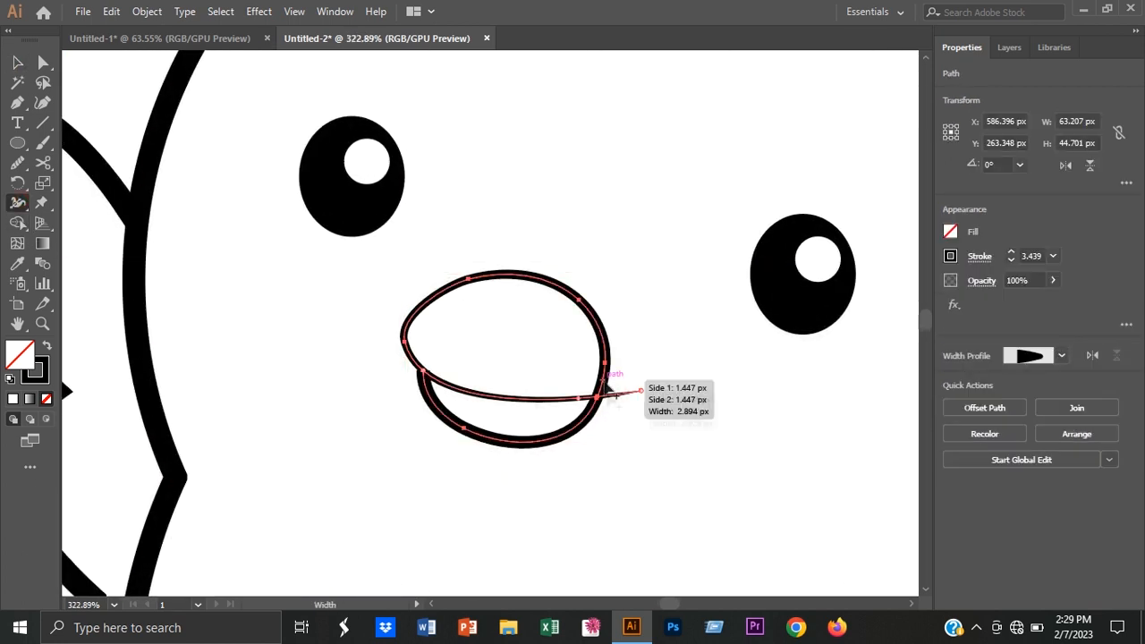
{"action": "left_click_drag", "start_coordinate": [614, 376], "coordinate": [579, 404]}
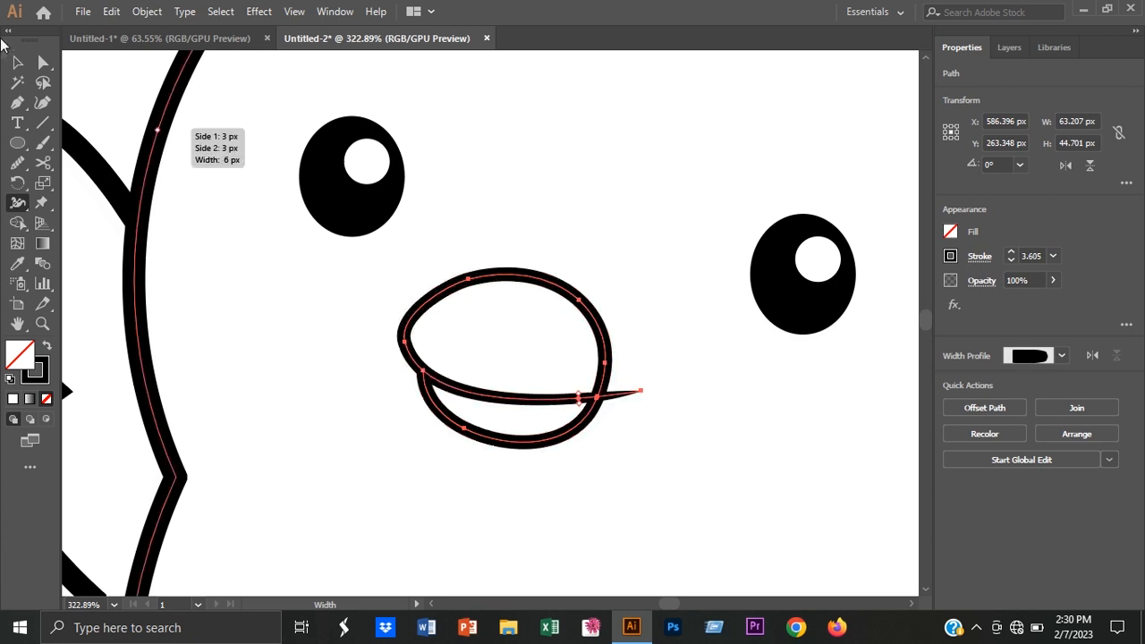
{"action": "left_click", "coordinate": [17, 63]}
{"action": "left_click", "coordinate": [695, 430]}
- Draw the right tail feather below the body with the Pen tool, using the body's black stroke at 5 pt
{"action": "left_click_drag", "start_coordinate": [749, 424], "coordinate": [606, 415]}
{"action": "left_click_drag", "start_coordinate": [681, 539], "coordinate": [580, 447]}
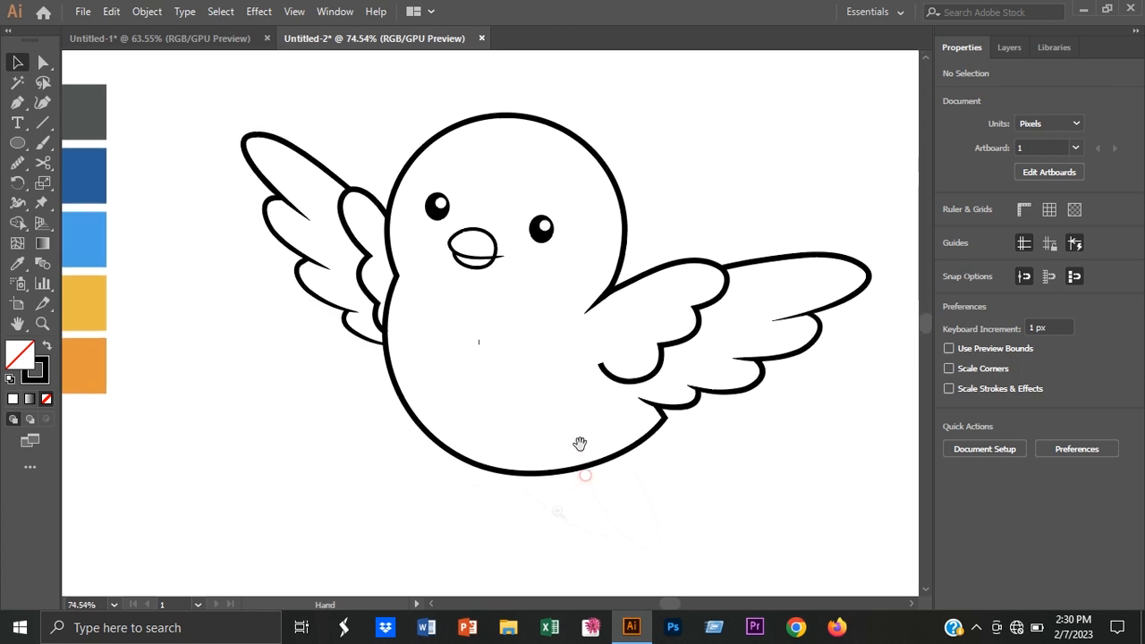
{"action": "scroll", "coordinate": [580, 447], "scroll_direction": "up", "scroll_amount": 1}
{"action": "scroll", "coordinate": [621, 501], "scroll_direction": "up", "scroll_amount": 1}
{"action": "key", "text": "p"}
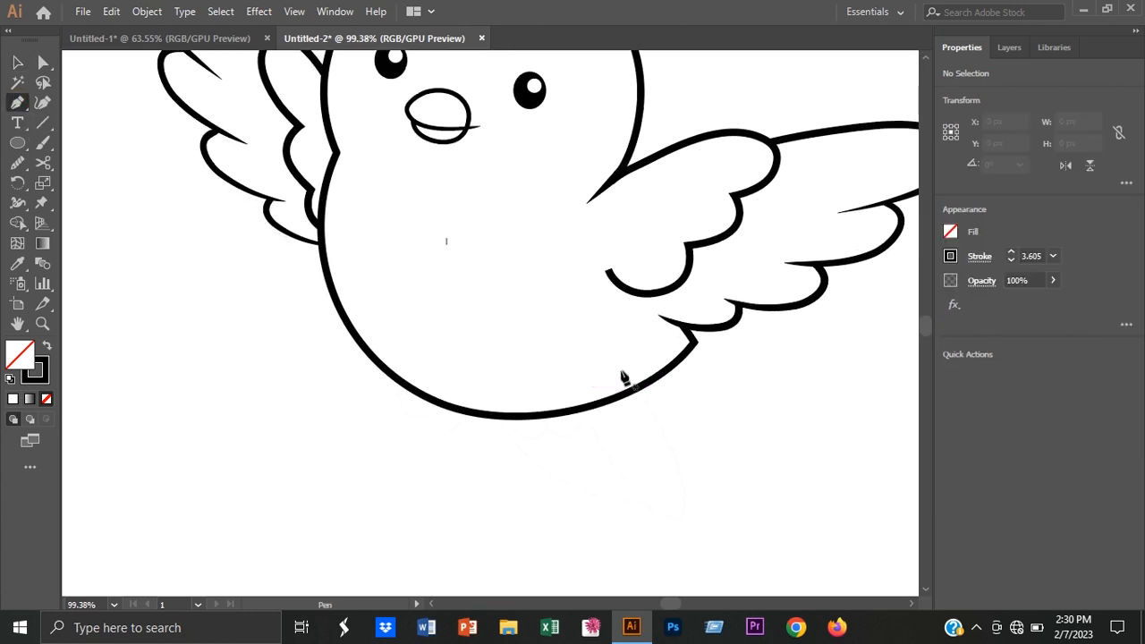
{"action": "left_click", "coordinate": [619, 370]}
{"action": "key", "text": "ctrl+z"}
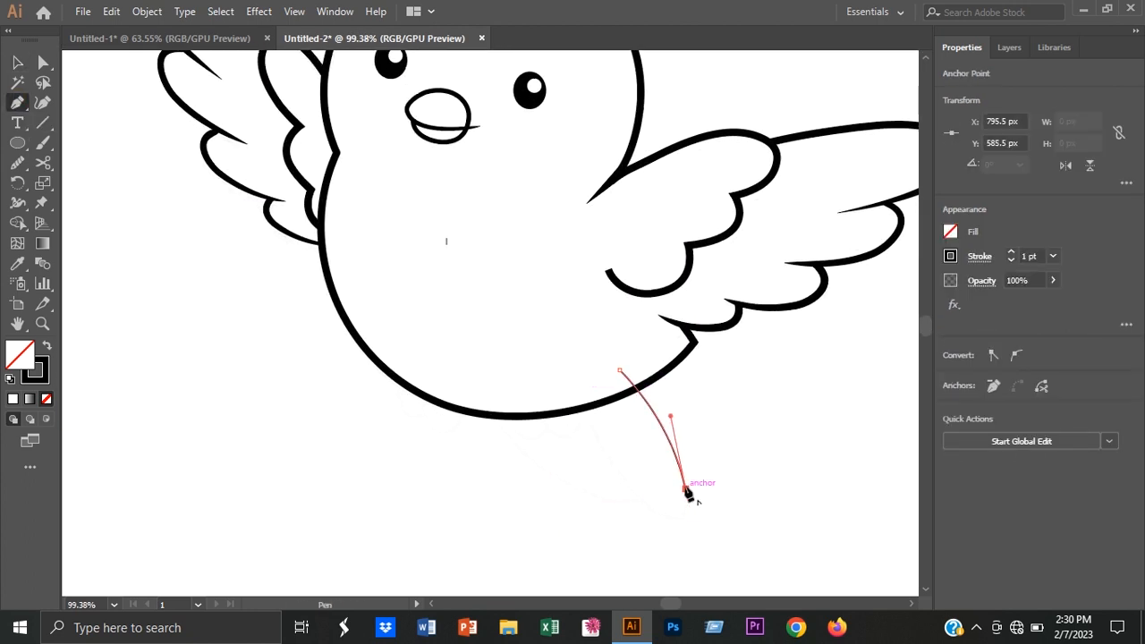
{"action": "key", "text": "i"}
{"action": "left_click", "coordinate": [392, 376]}
{"action": "left_click", "coordinate": [1011, 261]}
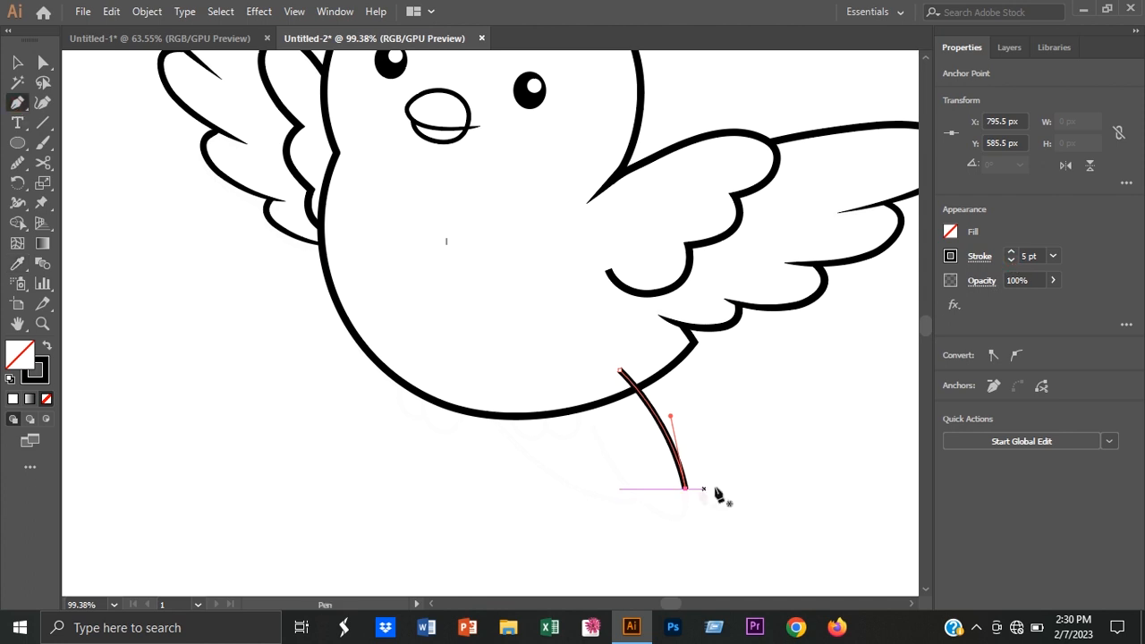
{"action": "left_click_drag", "start_coordinate": [591, 429], "coordinate": [553, 349]}
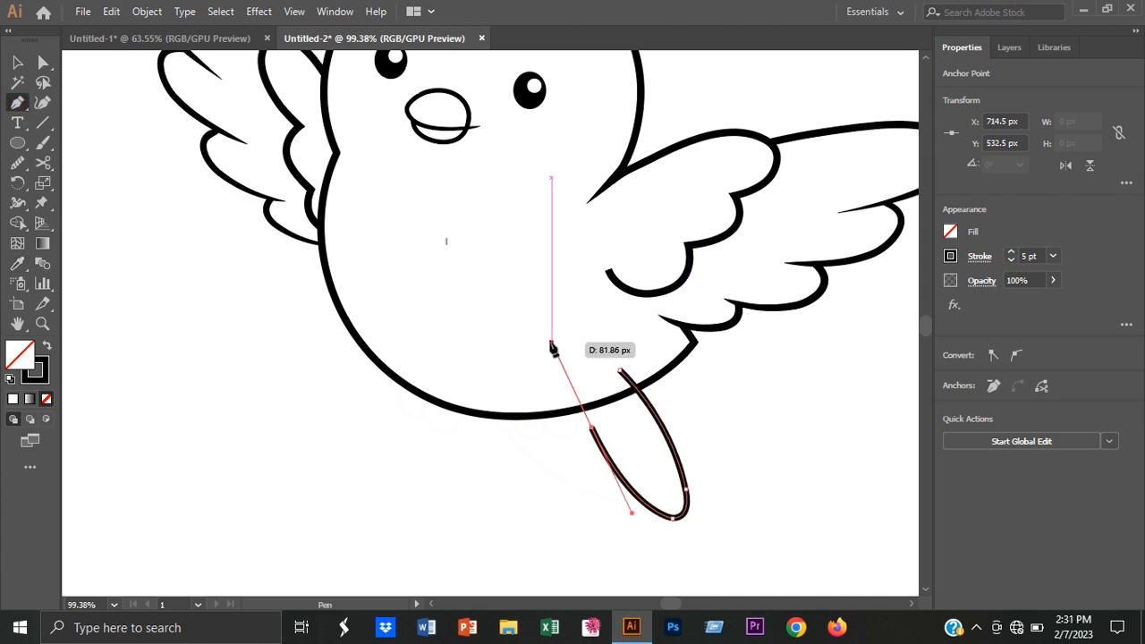
- Draw the second tail feather from inside the first one around to the left and up into the body
{"action": "left_click", "coordinate": [622, 467]}
{"action": "left_click_drag", "start_coordinate": [599, 497], "coordinate": [525, 470]}
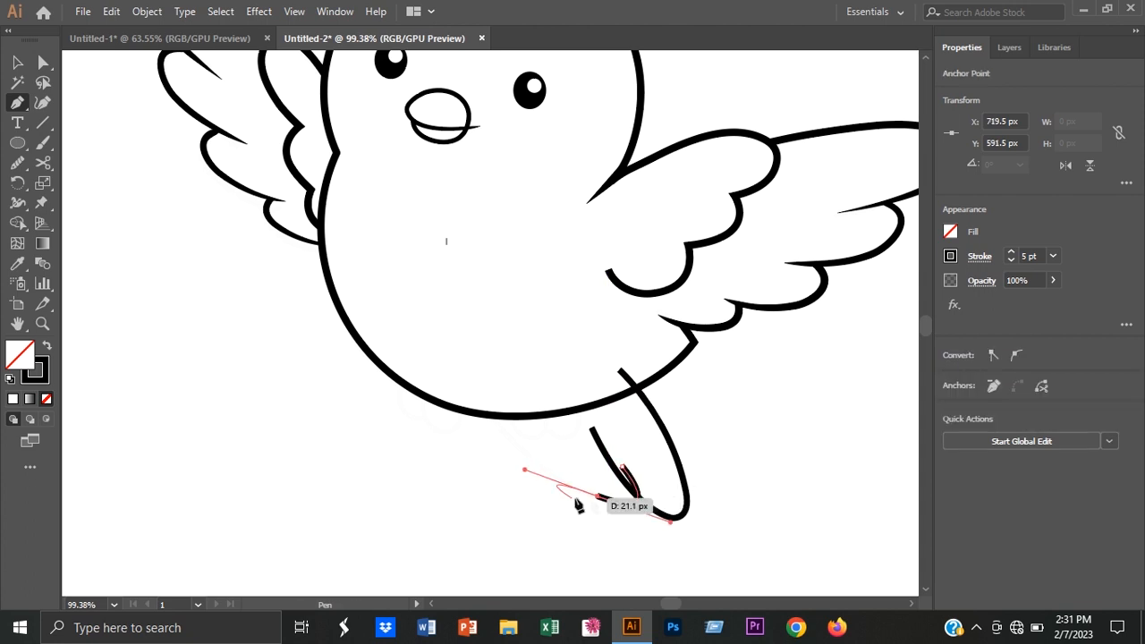
{"action": "left_click_drag", "start_coordinate": [461, 370], "coordinate": [427, 307]}
{"action": "left_click_drag", "start_coordinate": [399, 269], "coordinate": [399, 268]}
- Trim the tail feather lines that overlap the body and each other with Shape Builder
{"action": "key", "text": "v"}
{"action": "left_click", "coordinate": [555, 587]}
{"action": "left_click_drag", "start_coordinate": [632, 531], "coordinate": [633, 533]}
{"action": "key", "text": "shift+m"}
{"action": "key", "text": "v"}
{"action": "left_click", "coordinate": [490, 476]}
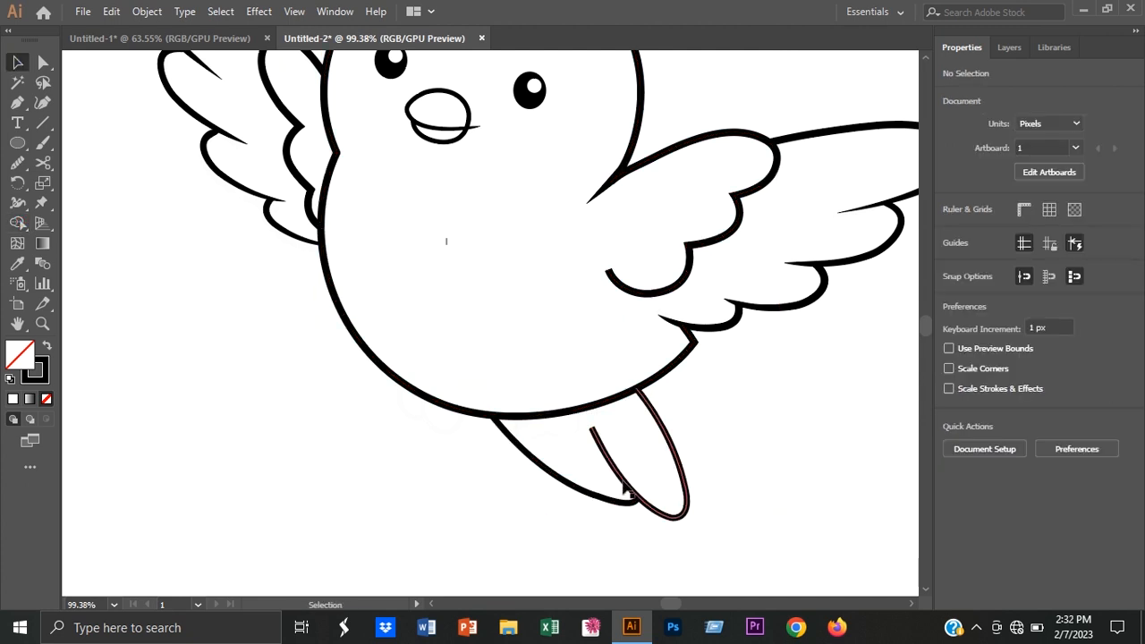
- Taper the right tail feather's inner free end to a point with the Width tool
{"action": "left_click", "coordinate": [624, 484]}
{"action": "left_click", "coordinate": [17, 202]}
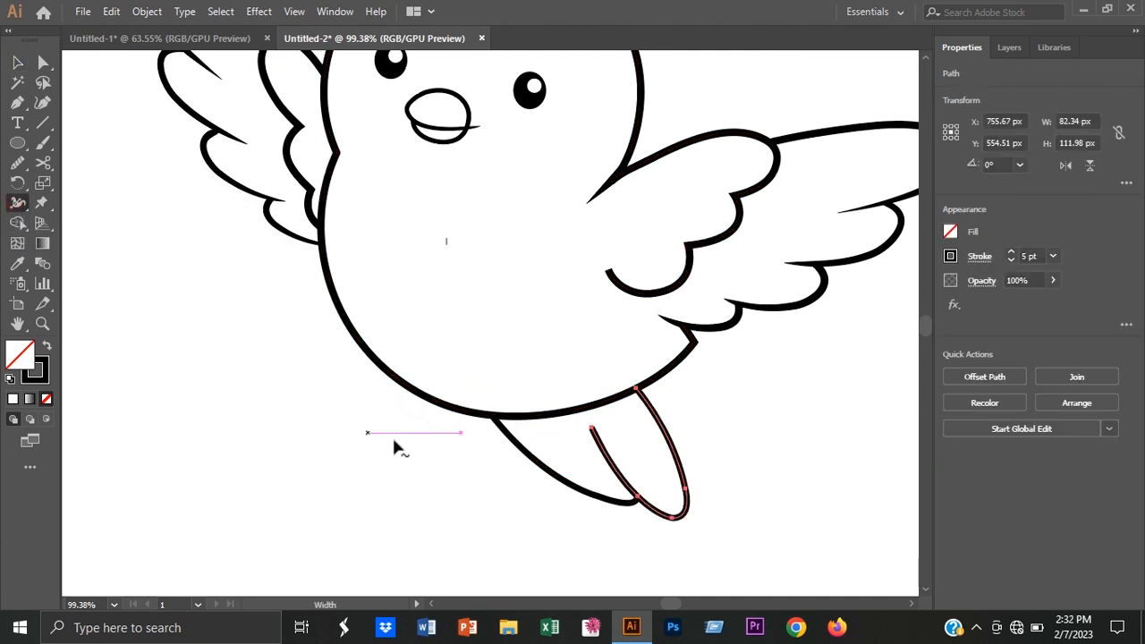
{"action": "left_click_drag", "start_coordinate": [613, 468], "coordinate": [596, 438]}
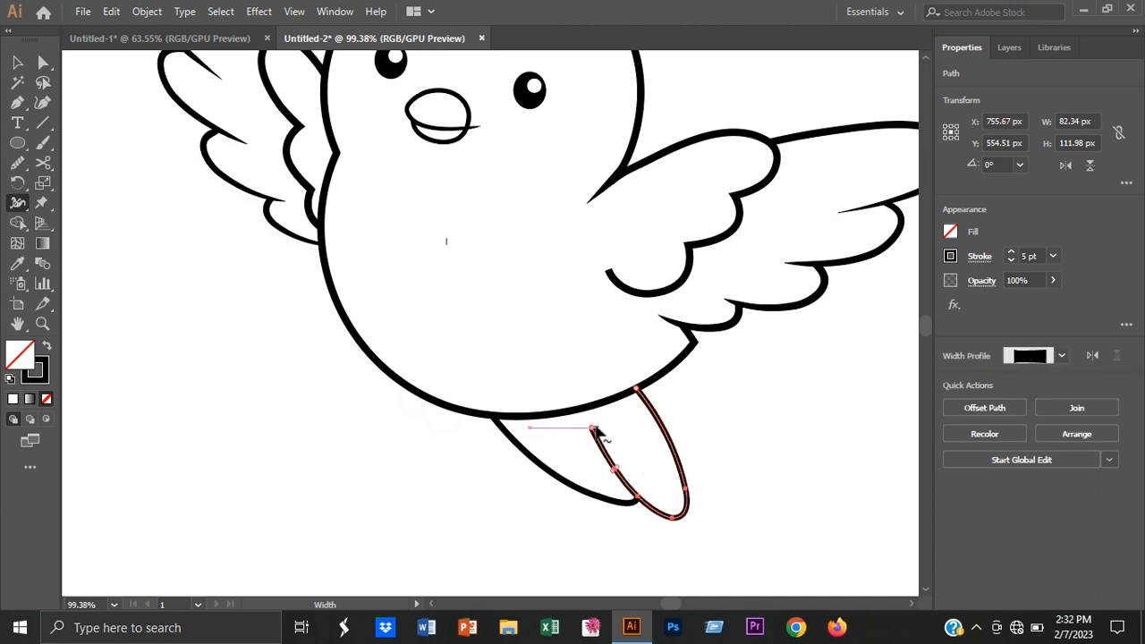
{"action": "key", "text": "v"}
{"action": "left_click", "coordinate": [248, 374]}
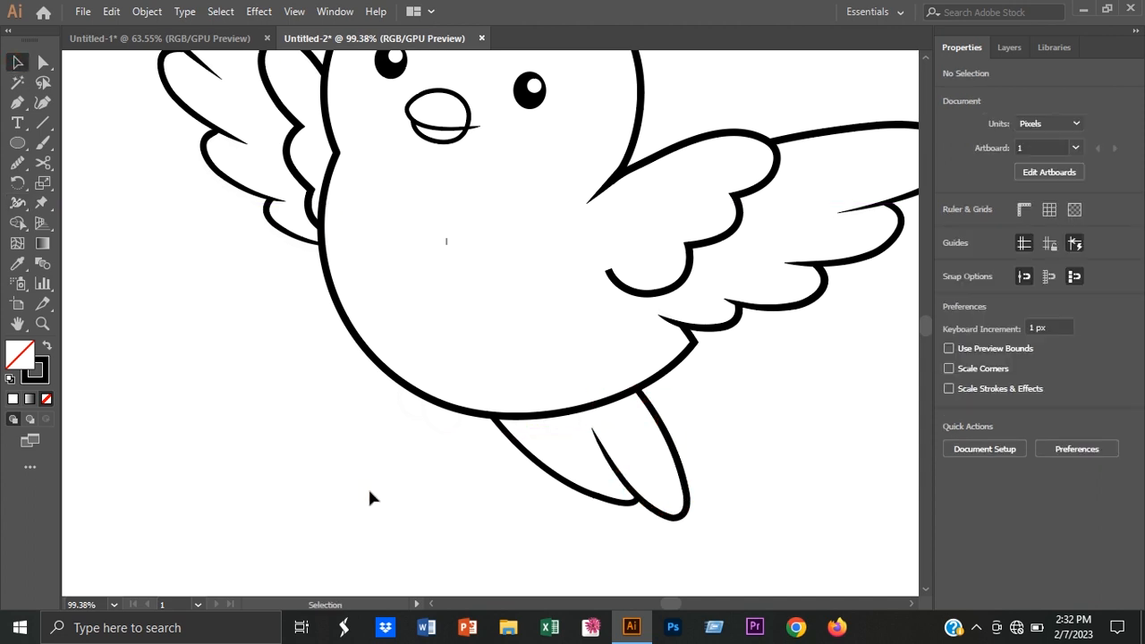
- Draw a small toe ellipse on the body's lower edge with a 4 pt black outline and no fill
{"action": "scroll", "coordinate": [497, 457], "scroll_direction": "up", "scroll_amount": 1}
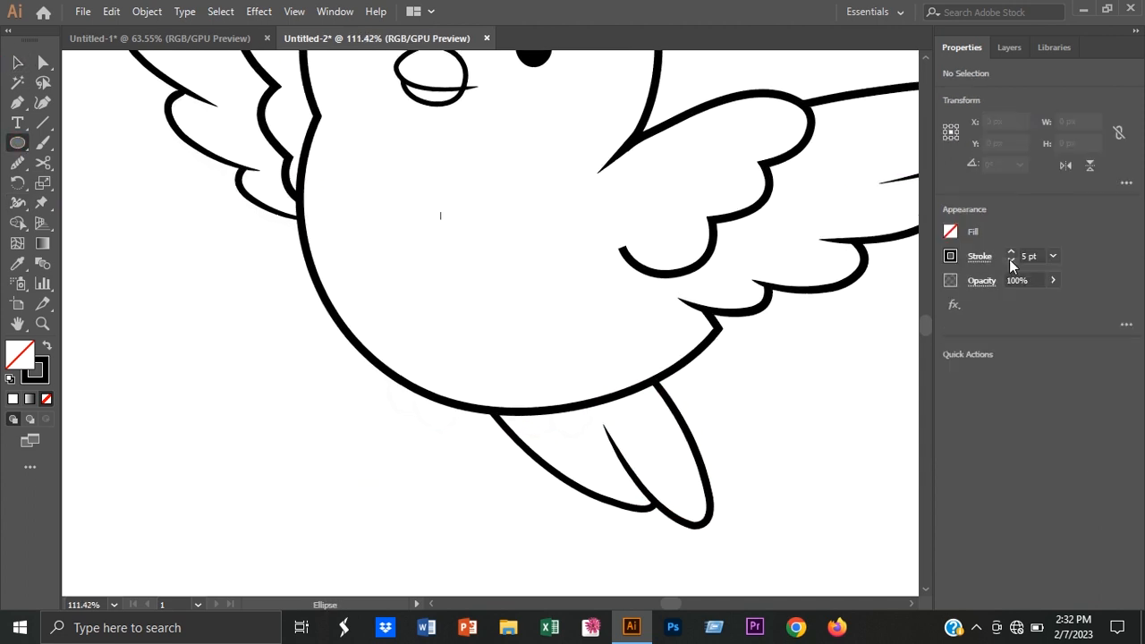
{"action": "left_click_drag", "start_coordinate": [569, 415], "coordinate": [588, 439]}
{"action": "key", "text": "i"}
{"action": "key", "text": "v"}
{"action": "left_click", "coordinate": [584, 442]}
{"action": "left_click", "coordinate": [584, 433]}
{"action": "left_click_drag", "start_coordinate": [594, 442], "coordinate": [362, 424]}
- Arrange toe ellipse copies as an overlapping pair for the right foot and a tilted one for the left foot
{"action": "left_click", "coordinate": [615, 460]}
{"action": "left_click", "coordinate": [600, 455]}
{"action": "left_click", "coordinate": [582, 438]}
{"action": "left_click", "coordinate": [577, 458]}
{"action": "left_click", "coordinate": [562, 445]}
{"action": "left_click", "coordinate": [544, 434]}
{"action": "left_click", "coordinate": [471, 419], "text": "shift"}
{"action": "left_click", "coordinate": [535, 452]}
{"action": "left_click", "coordinate": [512, 435]}
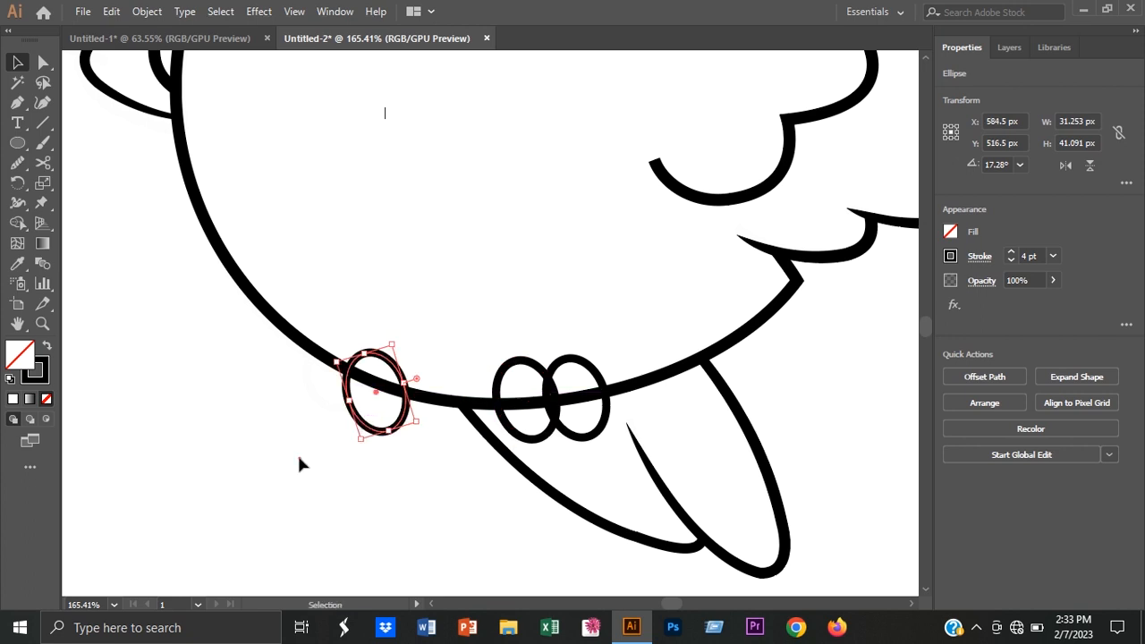
- Add a second toe ellipse beside the left foot's first one and nudge the toes into place
{"action": "left_click", "coordinate": [300, 461]}
{"action": "key", "text": "a"}
{"action": "left_click", "coordinate": [380, 436]}
{"action": "left_click_drag", "start_coordinate": [372, 430], "coordinate": [323, 405]}
{"action": "left_click_drag", "start_coordinate": [344, 319], "coordinate": [345, 330]}
{"action": "key", "text": "Right"}
{"action": "key", "text": "Right"}
{"action": "left_click", "coordinate": [513, 436]}
{"action": "key", "text": "Up"}
{"action": "key", "text": "Up"}
- Trim the parts of the toe ellipses that lie inside the body outline with Shape Builder
{"action": "left_click_drag", "start_coordinate": [205, 302], "coordinate": [568, 475]}
{"action": "key", "text": "shift+m"}
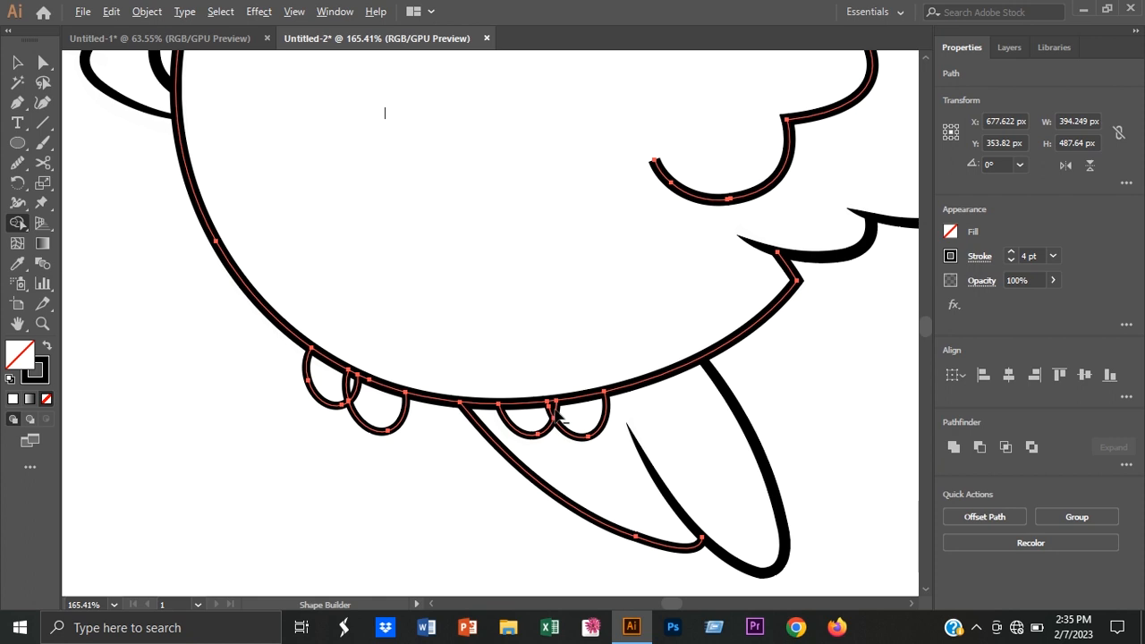
{"action": "left_click", "coordinate": [17, 61]}
{"action": "left_click", "coordinate": [125, 319]}
- Adjust the left foot's toes and nudge them slightly to the right along the body's lower edge
{"action": "left_click_drag", "start_coordinate": [410, 430], "coordinate": [496, 496]}
{"action": "left_click", "coordinate": [431, 434]}
{"action": "left_click_drag", "start_coordinate": [438, 450], "coordinate": [430, 451]}
{"action": "left_click_drag", "start_coordinate": [322, 415], "coordinate": [325, 412]}
{"action": "key", "text": "Right"}
{"action": "key", "text": "Right"}
{"action": "key", "text": "Right"}
{"action": "key", "text": "Right"}
{"action": "left_click", "coordinate": [312, 443]}
- Select the complete bird line art and group it
{"action": "left_click_drag", "start_coordinate": [491, 481], "coordinate": [296, 496]}
{"action": "left_click", "coordinate": [449, 462]}
{"action": "left_click", "coordinate": [469, 492]}
{"action": "left_click_drag", "start_coordinate": [742, 453], "coordinate": [707, 457]}
{"action": "left_click_drag", "start_coordinate": [767, 462], "coordinate": [668, 457]}
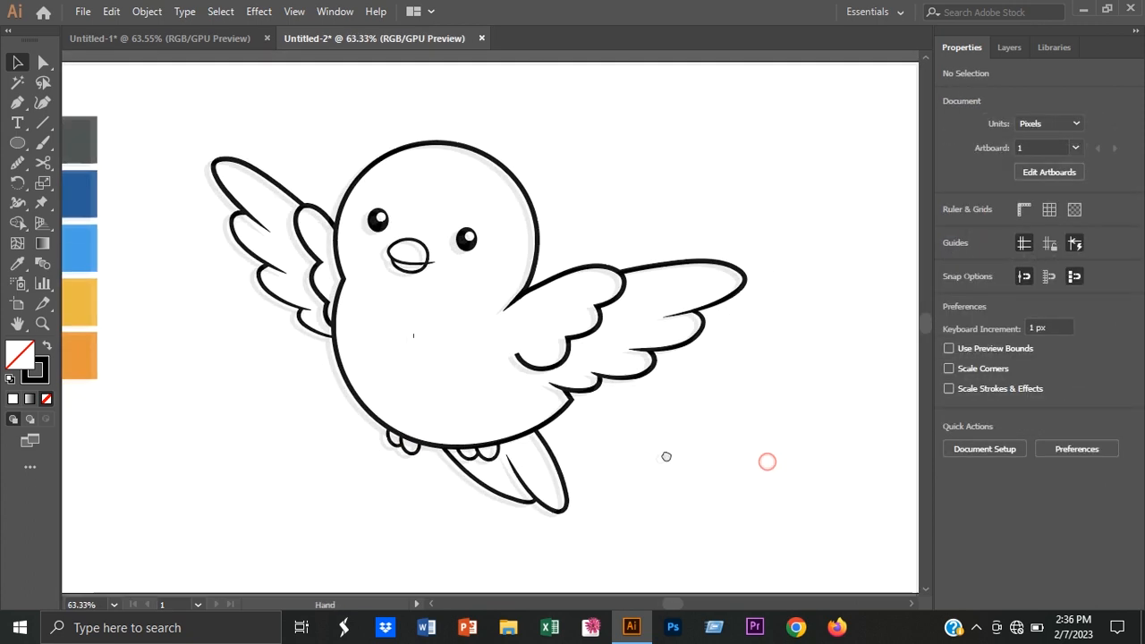
{"action": "left_click_drag", "start_coordinate": [343, 126], "coordinate": [217, 125]}
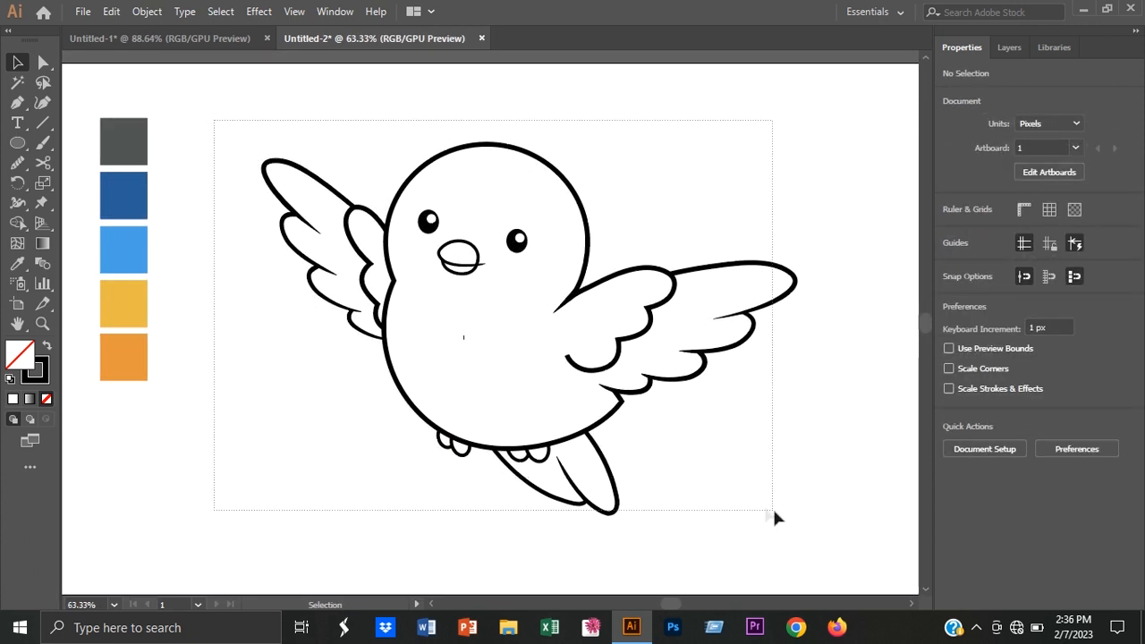
{"action": "left_click_drag", "start_coordinate": [774, 512], "coordinate": [774, 511]}
{"action": "right_click", "coordinate": [774, 512]}
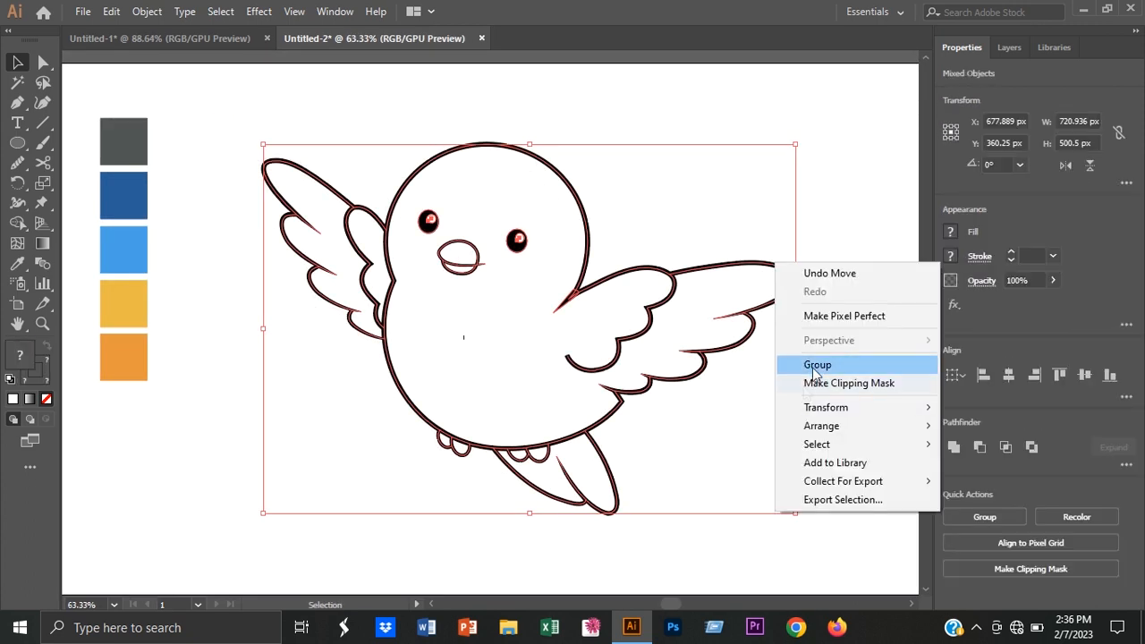
{"action": "left_click", "coordinate": [816, 365]}
{"action": "key", "text": "a"}
{"action": "left_click", "coordinate": [610, 403]}
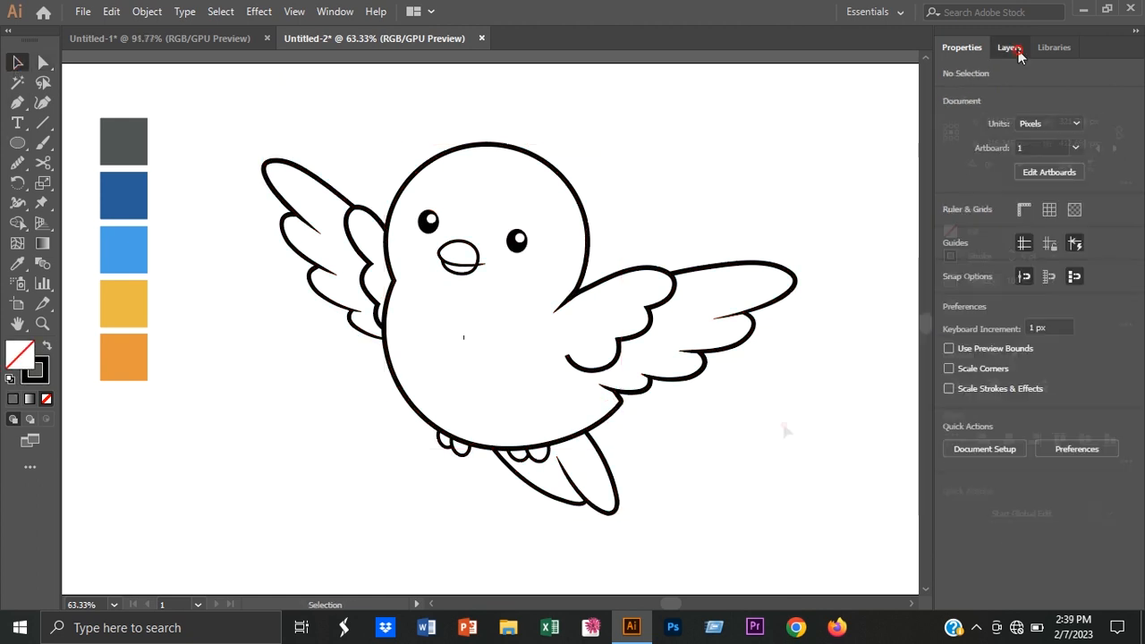
- Create a new layer named "color" and place it beneath the outline layer
{"action": "left_click", "coordinate": [1018, 50]}
{"action": "key", "text": "ctrl+l"}
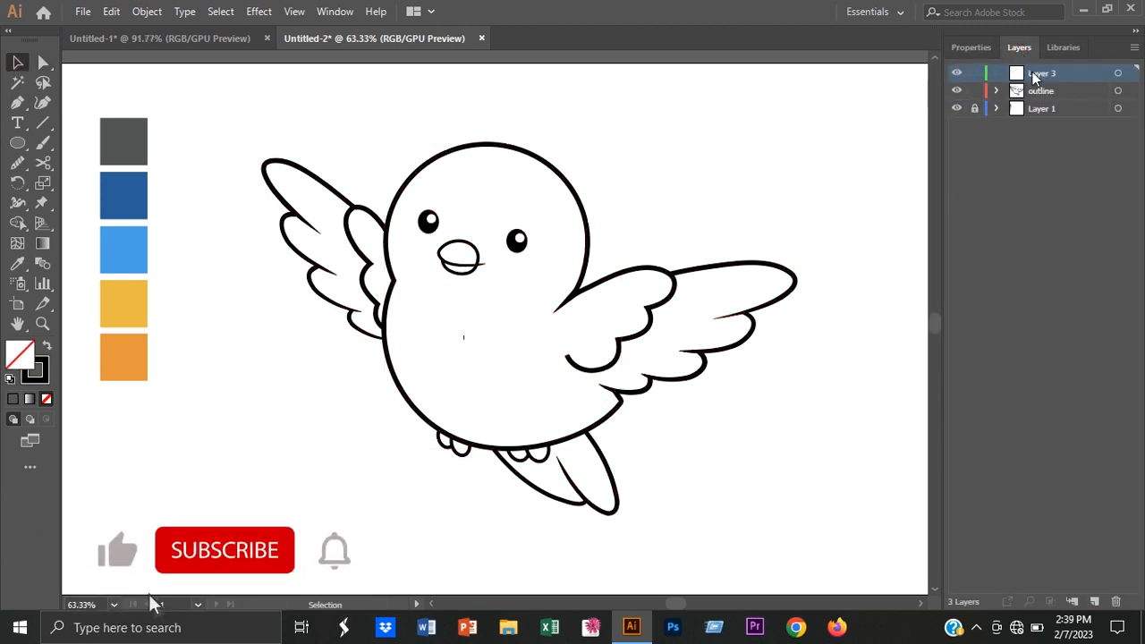
{"action": "type", "text": "r"}
{"action": "key", "text": "Return"}
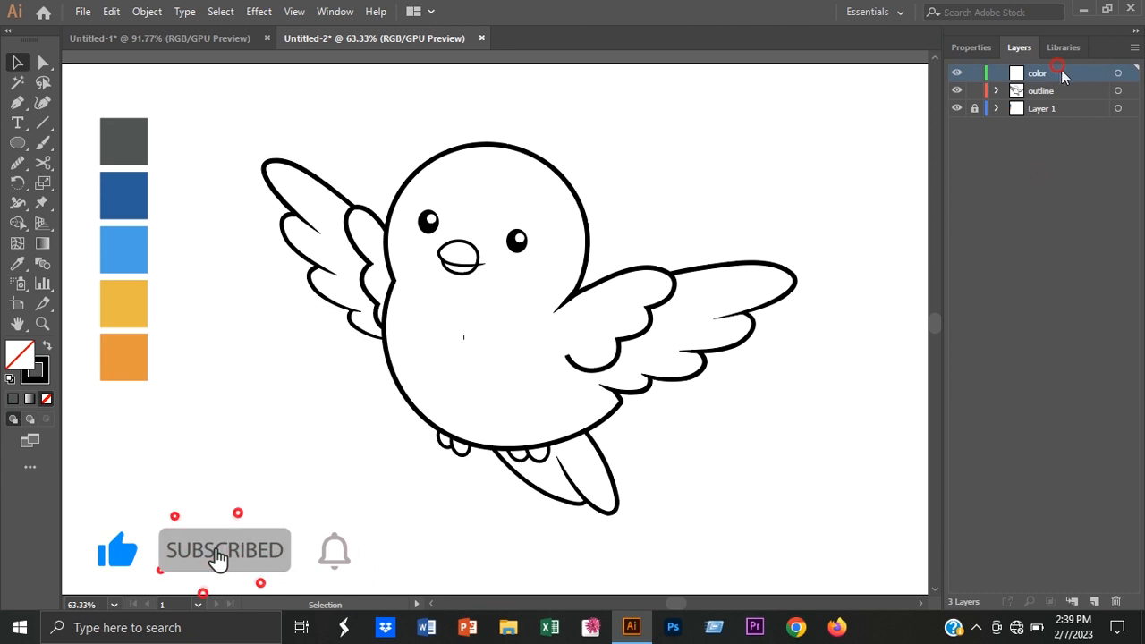
{"action": "left_click_drag", "start_coordinate": [1042, 72], "coordinate": [1054, 95]}
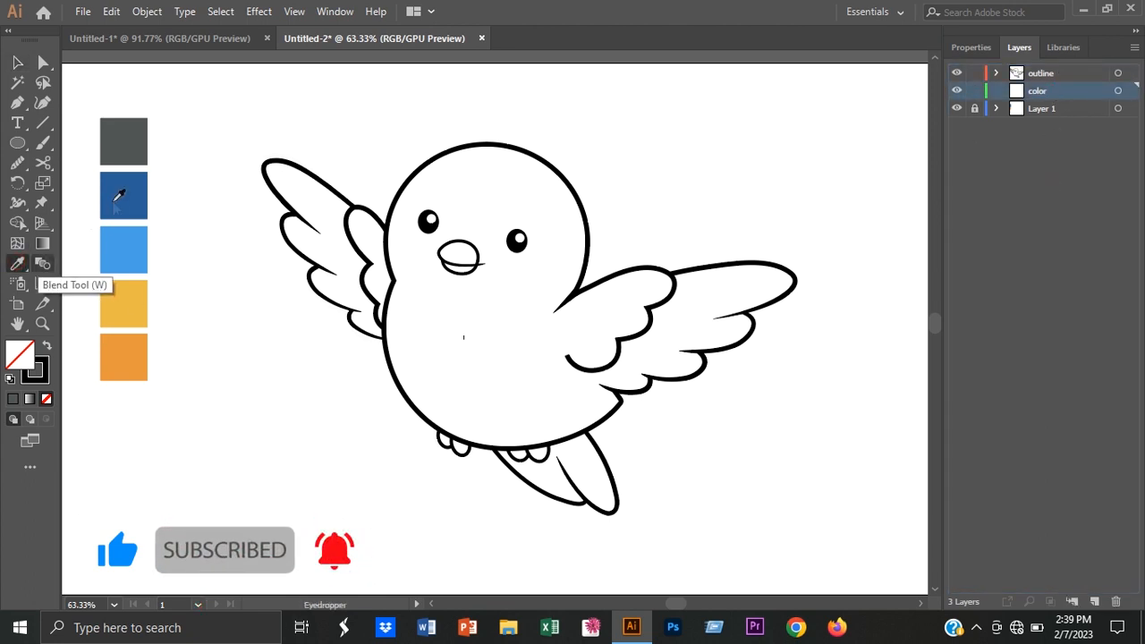
- Lock the outline layer, pick up the palette's orange as fill, and trace a shape around the head with the Pen tool
{"action": "left_click", "coordinate": [123, 358]}
{"action": "left_click", "coordinate": [17, 102]}
{"action": "left_click", "coordinate": [975, 74]}
{"action": "left_click", "coordinate": [391, 216]}
{"action": "left_click_drag", "start_coordinate": [479, 144], "coordinate": [555, 136]}
{"action": "left_click", "coordinate": [479, 144]}
{"action": "left_click_drag", "start_coordinate": [584, 219], "coordinate": [555, 318]}
{"action": "left_click", "coordinate": [584, 219]}
{"action": "left_click", "coordinate": [574, 295]}
- Continue the orange shape along the right wing's upper edge and around the wing tip
{"action": "left_click_drag", "start_coordinate": [641, 268], "coordinate": [669, 270]}
{"action": "left_click_drag", "start_coordinate": [670, 273], "coordinate": [676, 282]}
{"action": "left_click", "coordinate": [670, 274]}
{"action": "left_click_drag", "start_coordinate": [775, 266], "coordinate": [814, 277]}
{"action": "left_click", "coordinate": [784, 295]}
- Continue the orange shape along the right wing's scalloped lower feather edge back to the body
{"action": "left_click", "coordinate": [745, 314]}
{"action": "left_click_drag", "start_coordinate": [740, 344], "coordinate": [639, 362]}
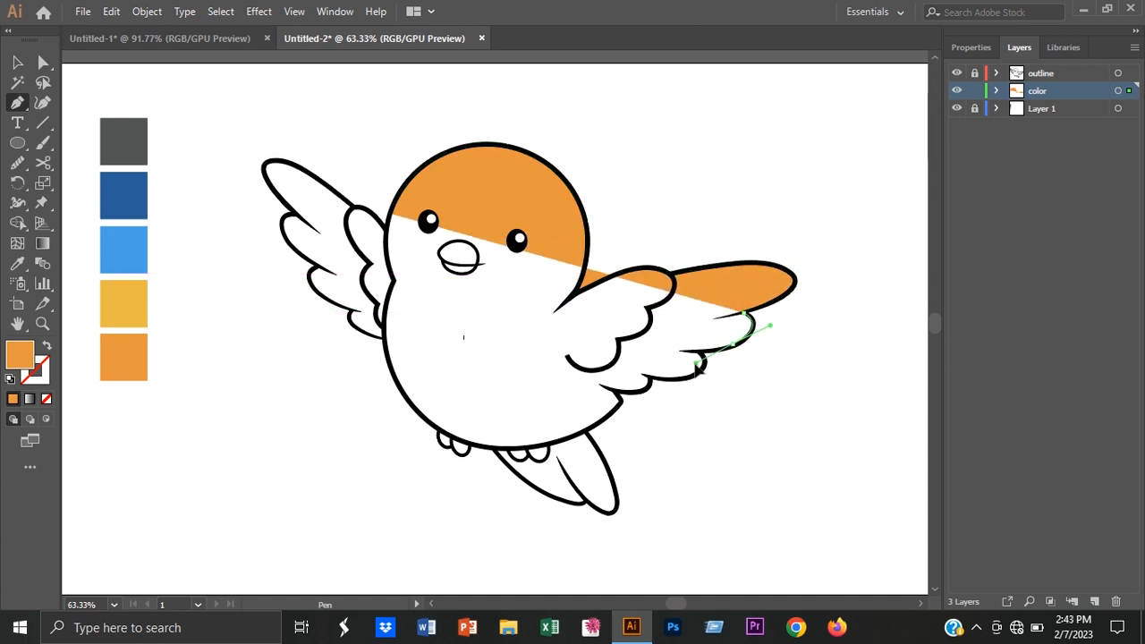
{"action": "key", "text": "ctrl+z"}
{"action": "left_click", "coordinate": [757, 339]}
{"action": "left_click", "coordinate": [690, 358]}
{"action": "left_click_drag", "start_coordinate": [690, 386], "coordinate": [675, 396]}
{"action": "left_click", "coordinate": [637, 397]}
{"action": "left_click", "coordinate": [615, 395]}
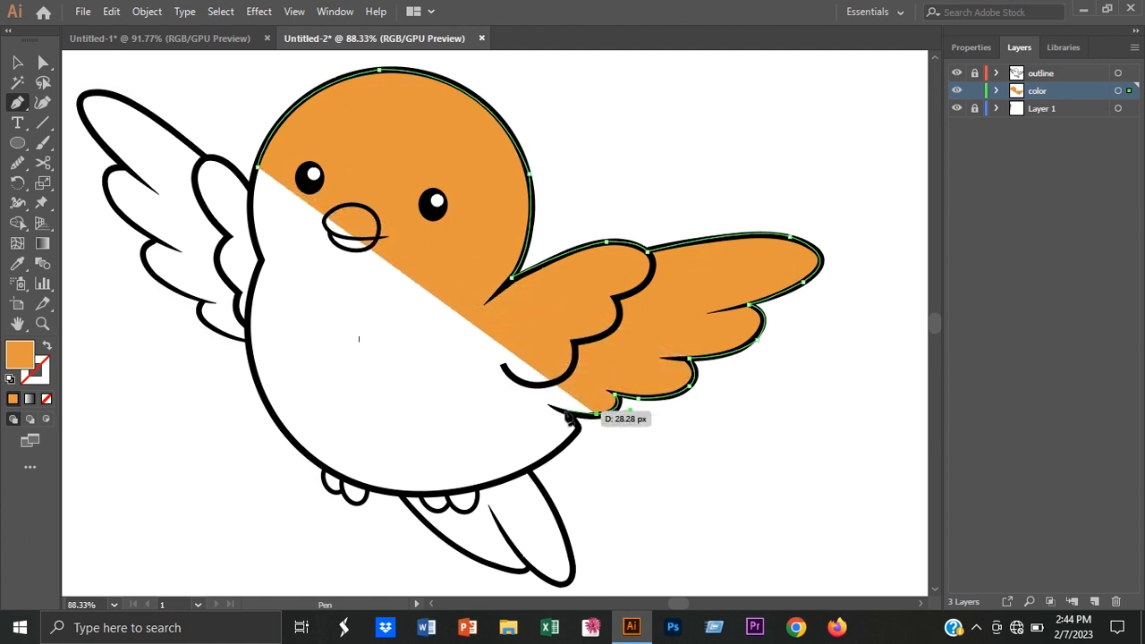
{"action": "left_click", "coordinate": [572, 417]}
- Continue the orange shape from beneath the right wing around the belly to the body's lower left side
{"action": "left_click", "coordinate": [578, 430]}
{"action": "left_click", "coordinate": [556, 451]}
{"action": "left_click_drag", "start_coordinate": [388, 490], "coordinate": [286, 474]}
{"action": "left_click_drag", "start_coordinate": [268, 405], "coordinate": [226, 320]}
{"action": "left_click", "coordinate": [268, 405]}
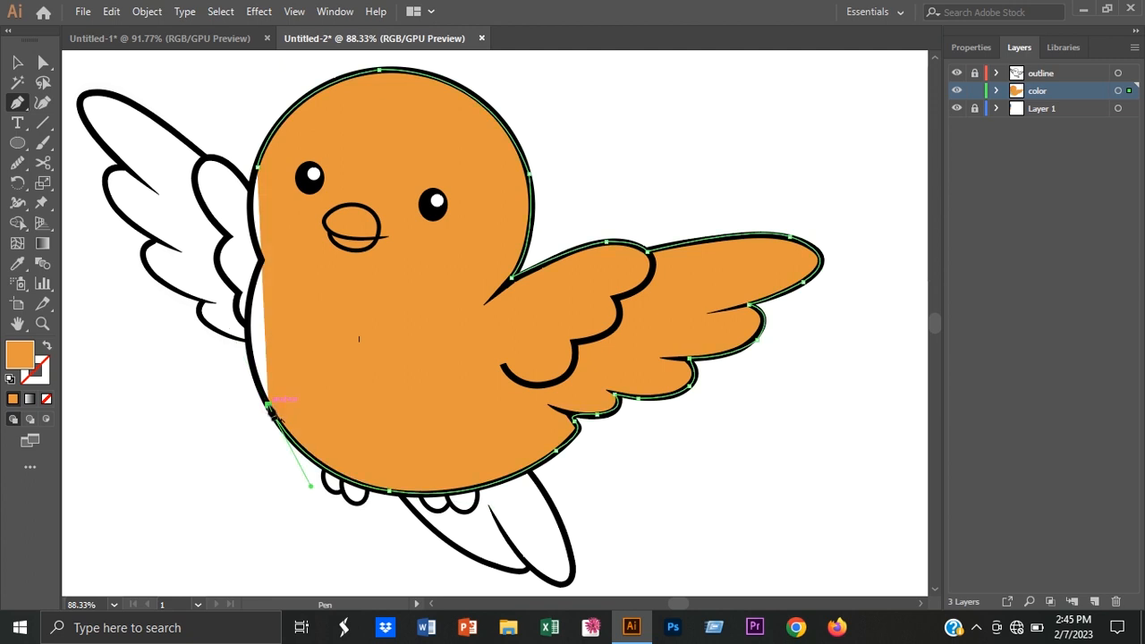
- Finish the orange shape along the body's left side, close it at the head, and deselect it
{"action": "scroll", "coordinate": [270, 409], "scroll_direction": "up", "scroll_amount": 1}
{"action": "left_click_drag", "start_coordinate": [370, 326], "coordinate": [382, 248]}
{"action": "left_click", "coordinate": [370, 325]}
{"action": "left_click", "coordinate": [382, 294]}
{"action": "left_click_drag", "start_coordinate": [377, 204], "coordinate": [389, 163]}
{"action": "left_click", "coordinate": [18, 62]}
{"action": "left_click", "coordinate": [310, 112]}
{"action": "left_click_drag", "start_coordinate": [501, 279], "coordinate": [430, 279]}
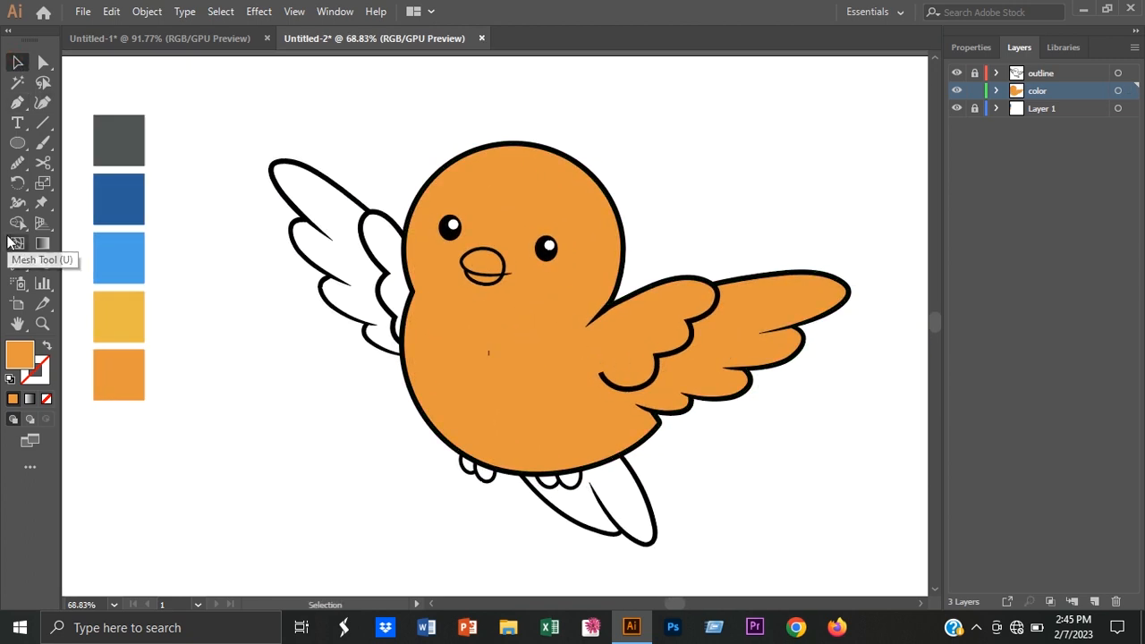
- Trace a second orange shape along the left wing's upper edge, around its tip and over the first feather scallops
{"action": "left_click", "coordinate": [18, 103]}
{"action": "left_click_drag", "start_coordinate": [333, 231], "coordinate": [405, 300]}
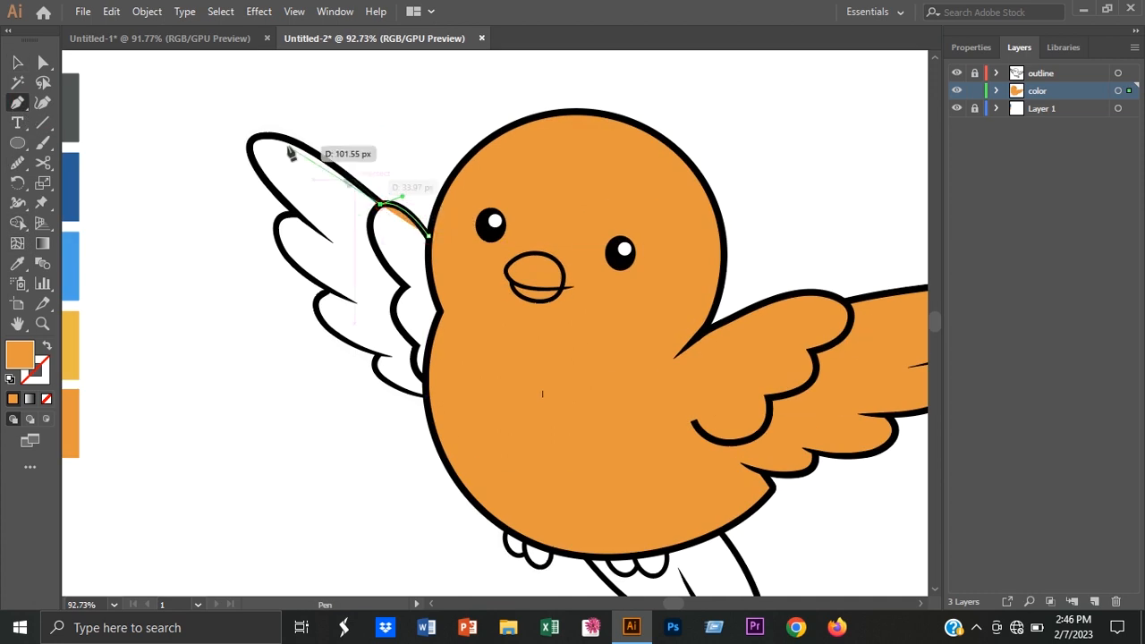
{"action": "mouse_move", "coordinate": [278, 133]}
{"action": "left_mouse_down"}
{"action": "mouse_move", "coordinate": [268, 145]}
{"action": "mouse_move", "coordinate": [279, 136]}
{"action": "left_mouse_up"}
{"action": "left_click_drag", "start_coordinate": [349, 258], "coordinate": [347, 257]}
{"action": "left_click", "coordinate": [296, 213]}
{"action": "left_click_drag", "start_coordinate": [275, 231], "coordinate": [279, 248]}
{"action": "left_click", "coordinate": [274, 231]}
- Continue the left wing's orange shape along its lower feathers to the body and close it
{"action": "left_click_drag", "start_coordinate": [329, 289], "coordinate": [394, 324]}
{"action": "left_click", "coordinate": [330, 289]}
{"action": "left_click_drag", "start_coordinate": [325, 324], "coordinate": [453, 396]}
{"action": "left_click", "coordinate": [325, 324]}
{"action": "left_click", "coordinate": [381, 355]}
{"action": "left_click", "coordinate": [453, 395]}
{"action": "left_click", "coordinate": [454, 263]}
{"action": "left_click", "coordinate": [428, 236]}
{"action": "key", "text": "v"}
- Select the left wing and body shapes and merge them into one orange shape
{"action": "left_click", "coordinate": [217, 427]}
{"action": "left_click", "coordinate": [385, 331]}
{"action": "left_click", "coordinate": [595, 424], "text": "shift"}
{"action": "key", "text": "ctrl+j"}
{"action": "key", "text": "Return"}
{"action": "left_click", "coordinate": [17, 223]}
{"action": "key", "text": "v"}
{"action": "left_click", "coordinate": [205, 315]}
{"action": "left_click_drag", "start_coordinate": [616, 392], "coordinate": [557, 408]}
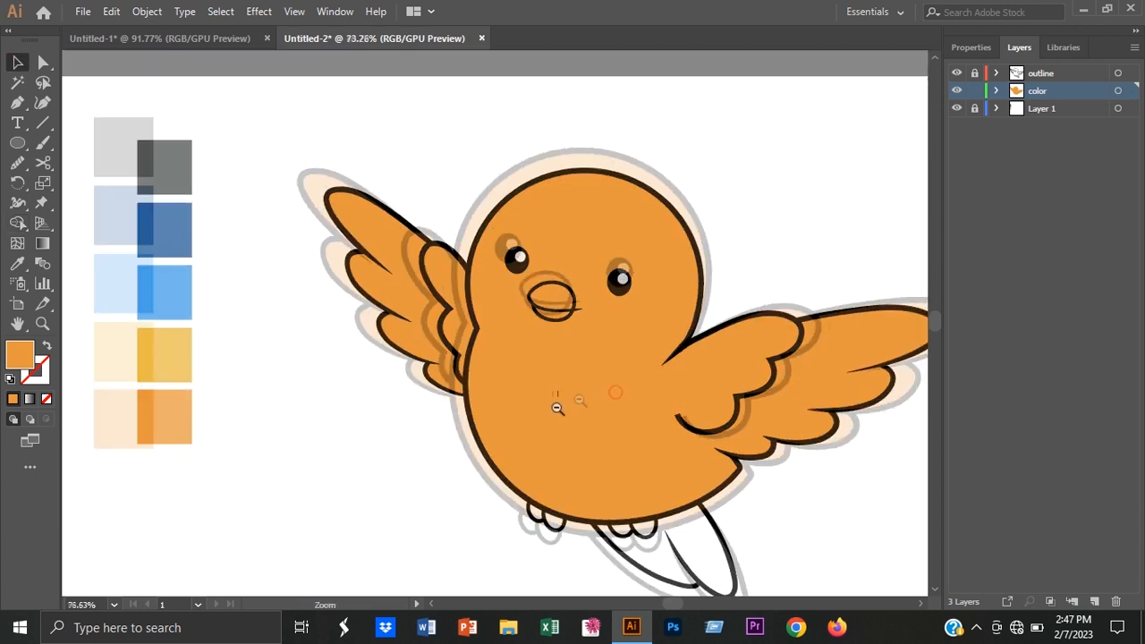
- Apply a linear gradient to the merged orange shape, running from below the belly up past the head
{"action": "left_click", "coordinate": [573, 358]}
{"action": "left_click", "coordinate": [963, 50]}
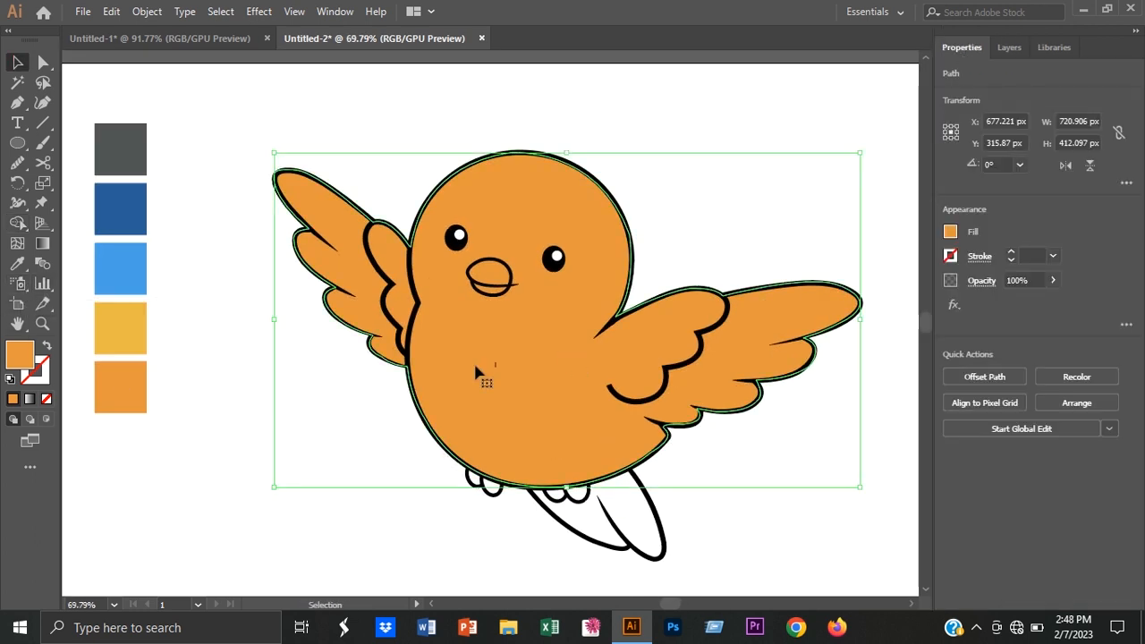
{"action": "left_click", "coordinate": [46, 248]}
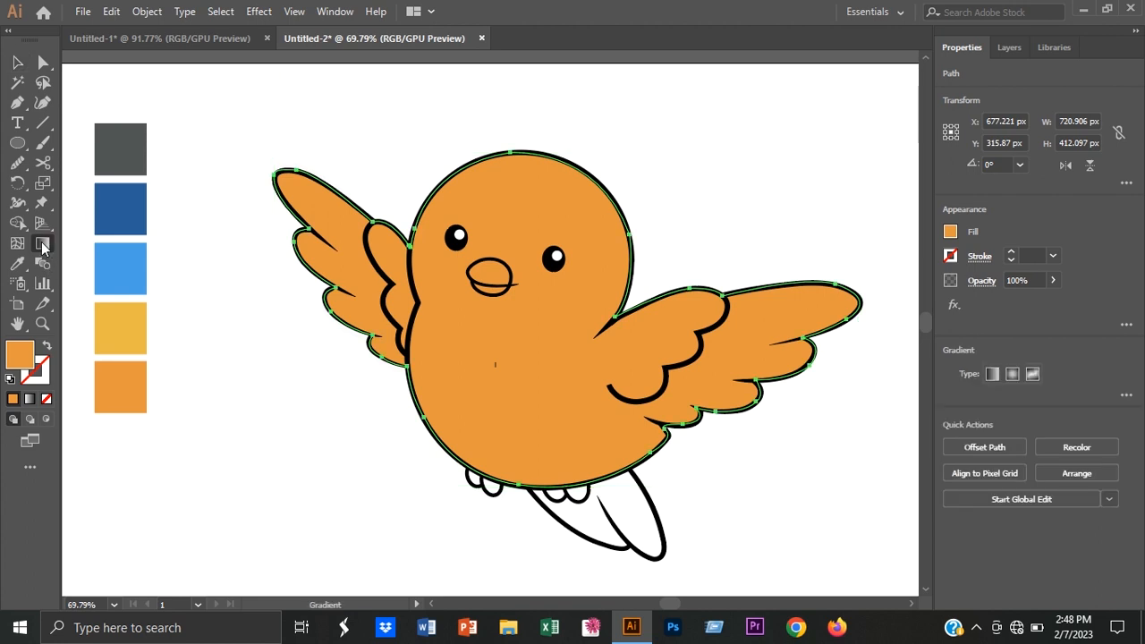
{"action": "left_click", "coordinate": [994, 375]}
{"action": "mouse_move", "coordinate": [530, 553]}
{"action": "left_mouse_down"}
{"action": "mouse_move", "coordinate": [527, 104]}
{"action": "mouse_move", "coordinate": [535, 121]}
{"action": "left_mouse_up"}
- Recolour the gradient's white lower stop with the palette's yellow
{"action": "left_click", "coordinate": [1127, 396]}
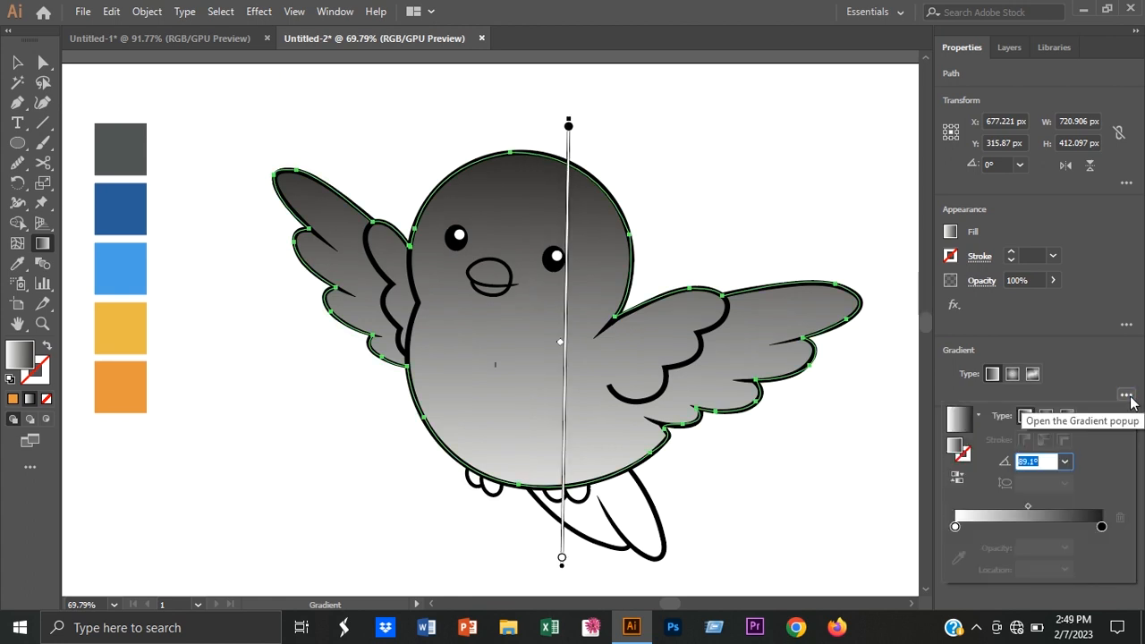
{"action": "double_click", "coordinate": [956, 528]}
{"action": "double_click", "coordinate": [955, 528]}
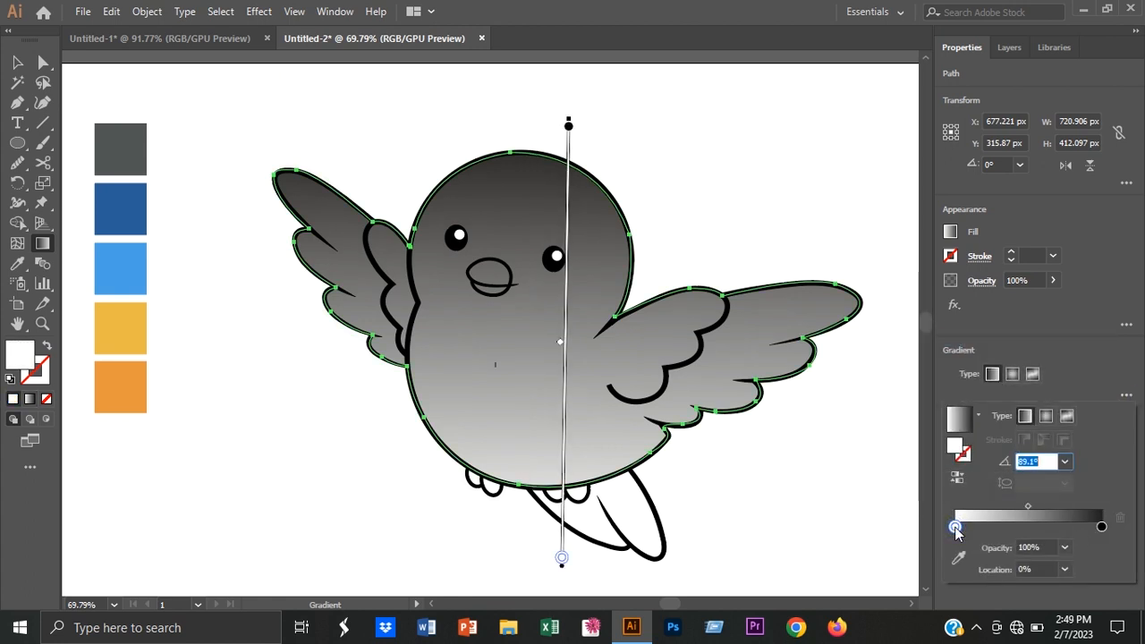
{"action": "left_click", "coordinate": [1102, 331]}
{"action": "left_click", "coordinate": [1019, 351]}
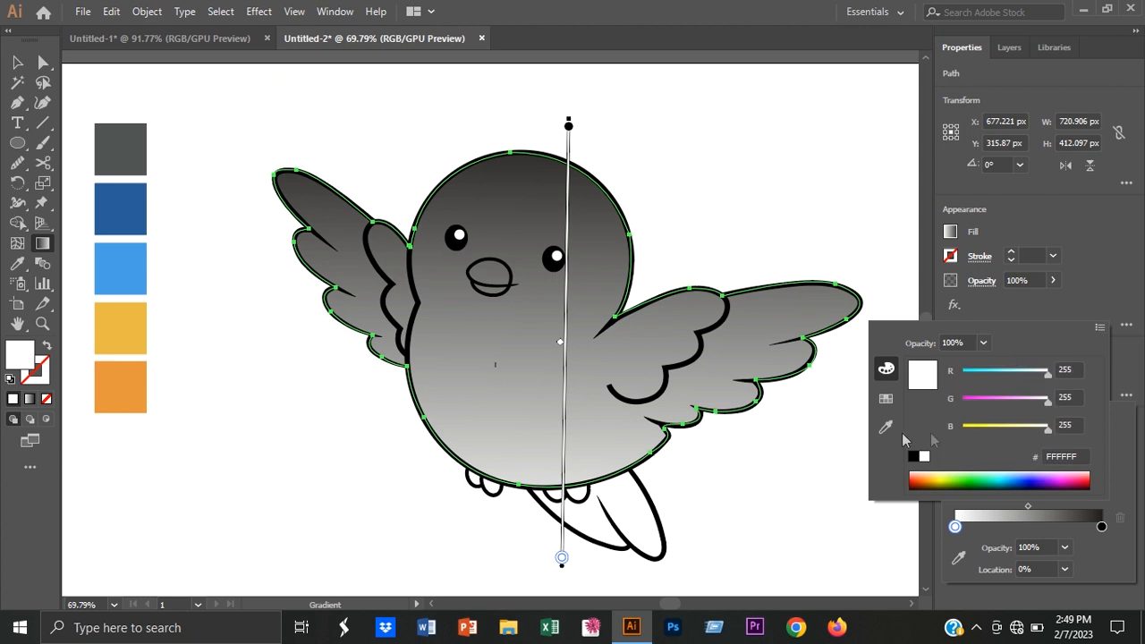
{"action": "left_click", "coordinate": [886, 428]}
{"action": "left_click", "coordinate": [117, 317]}
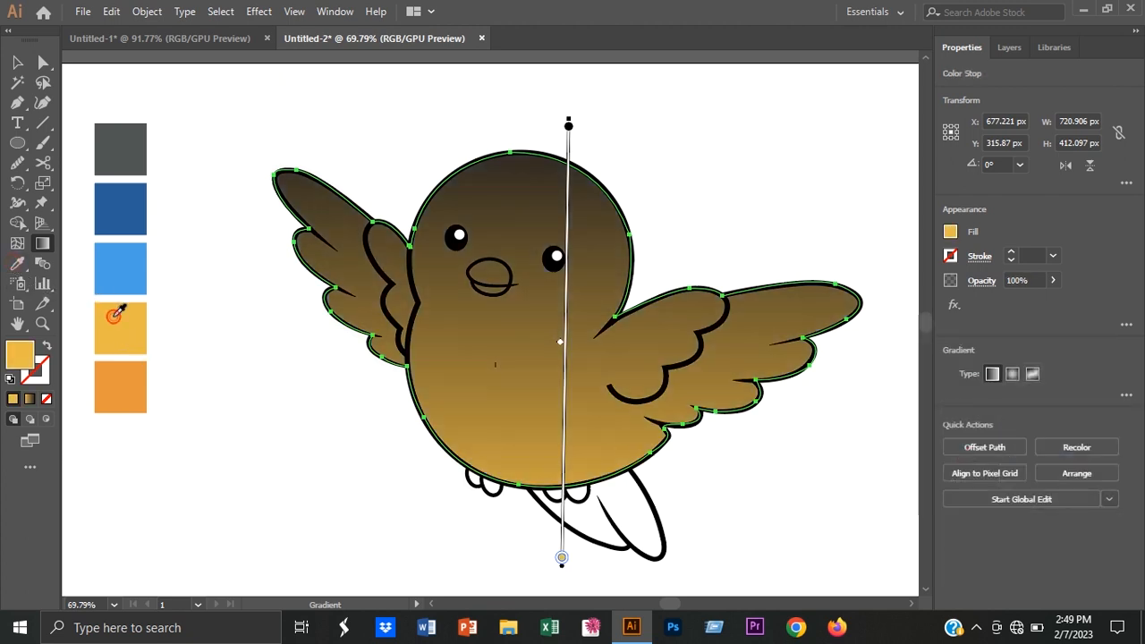
- Recolour the gradient's black upper stop with the palette's orange
{"action": "left_click", "coordinate": [1127, 396]}
{"action": "double_click", "coordinate": [1102, 527]}
{"action": "left_click", "coordinate": [886, 427]}
{"action": "left_click", "coordinate": [127, 384]}
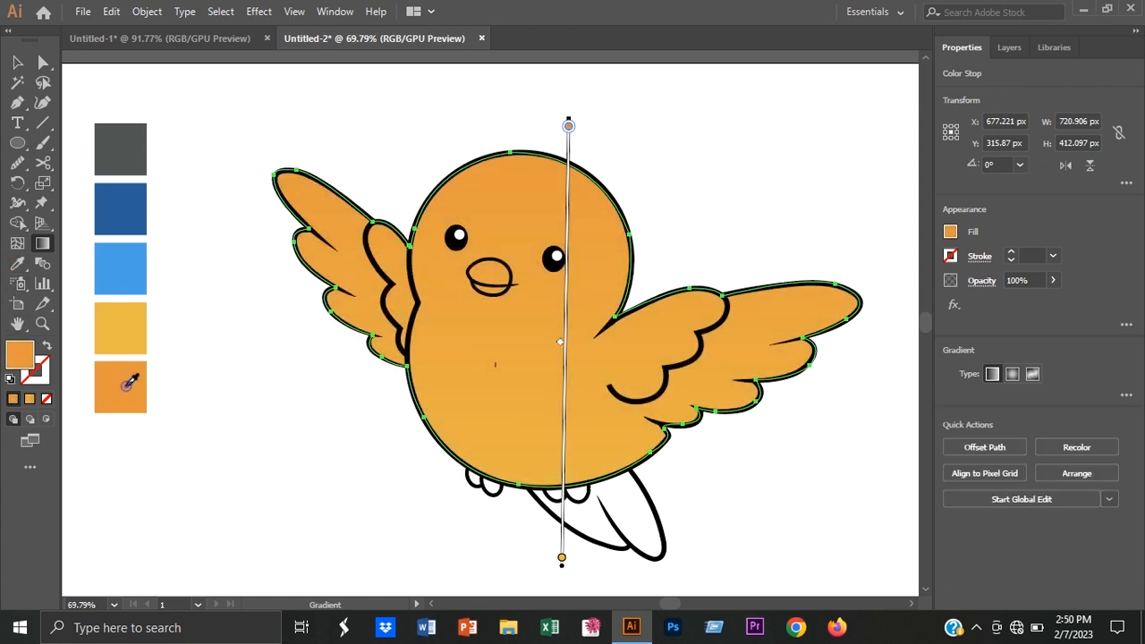
- Move the yellow and orange stops inward and adjust the midpoint for a tighter colour transition, and deselect the body
{"action": "left_click_drag", "start_coordinate": [562, 557], "coordinate": [563, 454]}
{"action": "left_click_drag", "start_coordinate": [568, 125], "coordinate": [567, 173]}
{"action": "left_click_drag", "start_coordinate": [563, 281], "coordinate": [564, 305]}
{"action": "left_click_drag", "start_coordinate": [561, 379], "coordinate": [561, 367]}
{"action": "left_click_drag", "start_coordinate": [563, 455], "coordinate": [563, 447]}
{"action": "key", "text": "v"}
{"action": "left_click", "coordinate": [221, 395]}
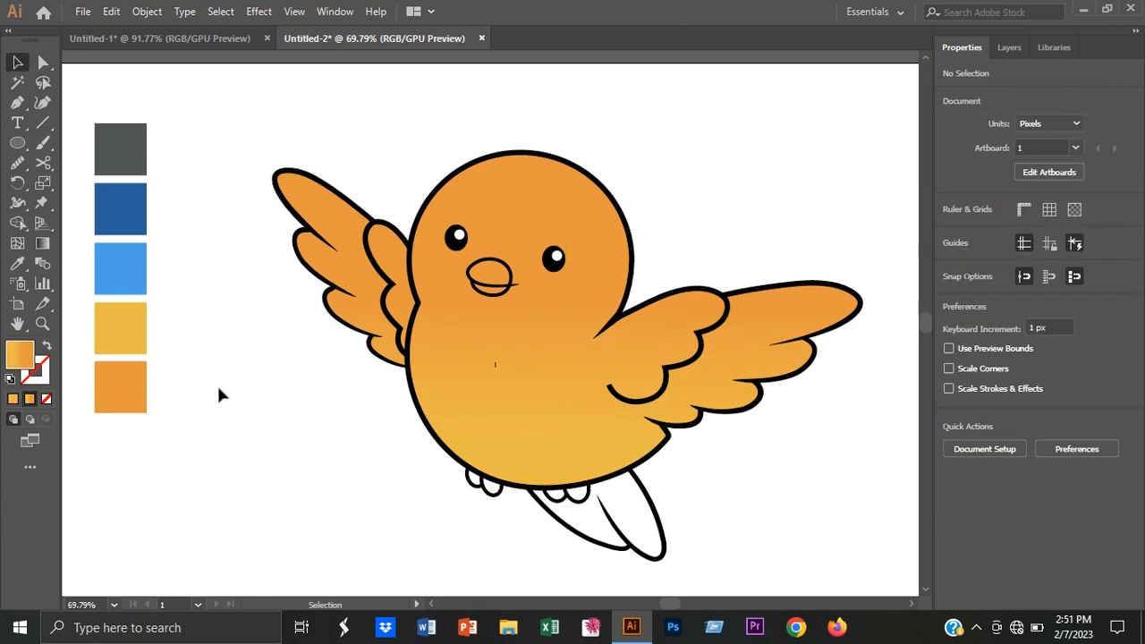
- Redraw the body's gradient at a slant from below the belly to above the head
{"action": "key", "text": "g"}
{"action": "left_click", "coordinate": [16, 64]}
{"action": "left_click", "coordinate": [475, 360]}
{"action": "key", "text": "g"}
{"action": "left_click_drag", "start_coordinate": [439, 567], "coordinate": [558, 102]}
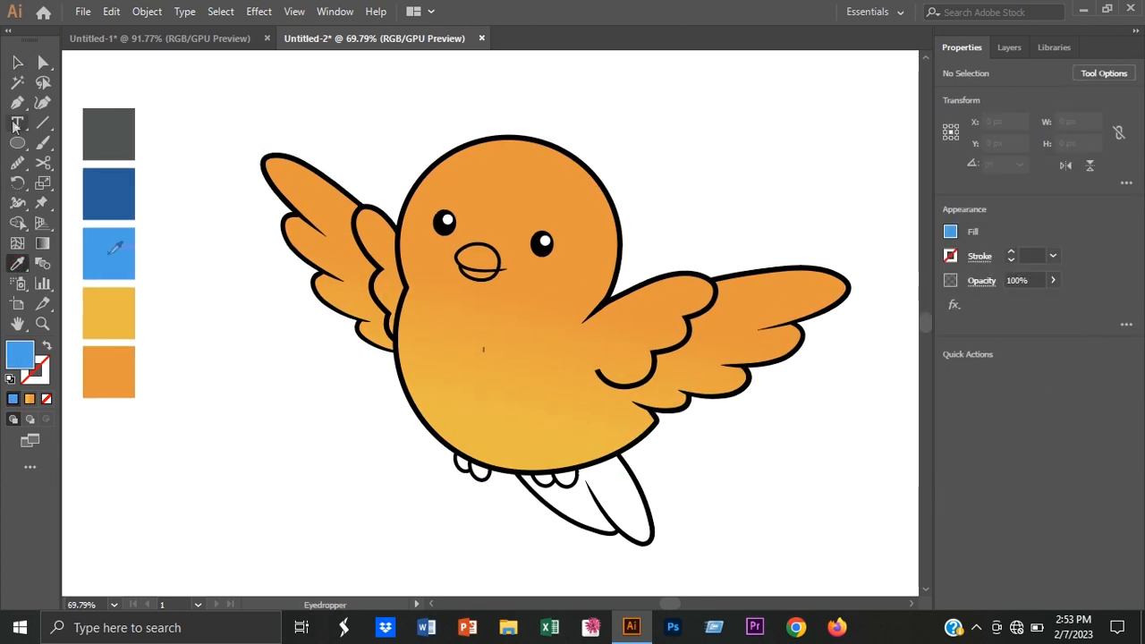
- Lock the orange body path in the color layer and get the Pen tool ready with the palette's light blue fill
{"action": "left_click", "coordinate": [17, 102]}
{"action": "left_click", "coordinate": [1016, 49]}
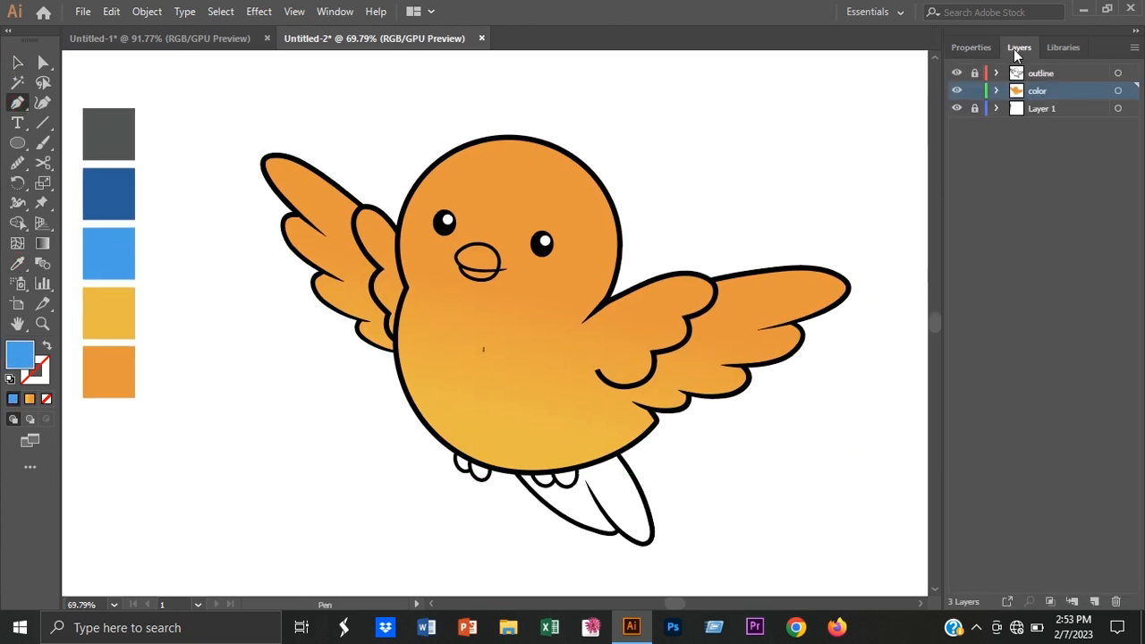
{"action": "left_click", "coordinate": [997, 90]}
{"action": "left_click", "coordinate": [975, 108]}
{"action": "left_click", "coordinate": [263, 167]}
{"action": "key", "text": "ctrl+z"}
{"action": "scroll", "coordinate": [642, 263], "scroll_direction": "up", "scroll_amount": 2}
- Trace a light blue shape from the left wing's tip down the inner wing's scalloped edge to the body
{"action": "left_click", "coordinate": [180, 147]}
{"action": "left_click_drag", "start_coordinate": [291, 206], "coordinate": [348, 275]}
{"action": "left_click_drag", "start_coordinate": [292, 204], "coordinate": [390, 276]}
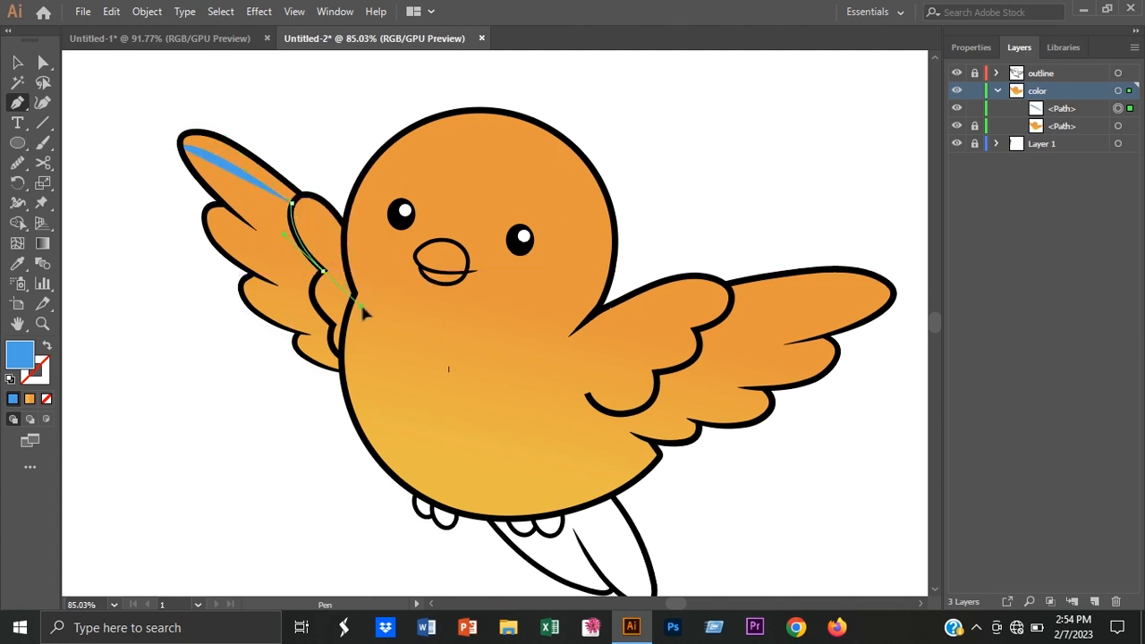
{"action": "left_click", "coordinate": [335, 327]}
{"action": "left_click_drag", "start_coordinate": [335, 329], "coordinate": [354, 372]}
{"action": "left_click", "coordinate": [355, 294]}
- Continue the blue shape's edge across the face beneath the beak and down the chest to the right inner wing
{"action": "left_click_drag", "start_coordinate": [386, 245], "coordinate": [434, 258]}
{"action": "key", "text": "ctrl+z"}
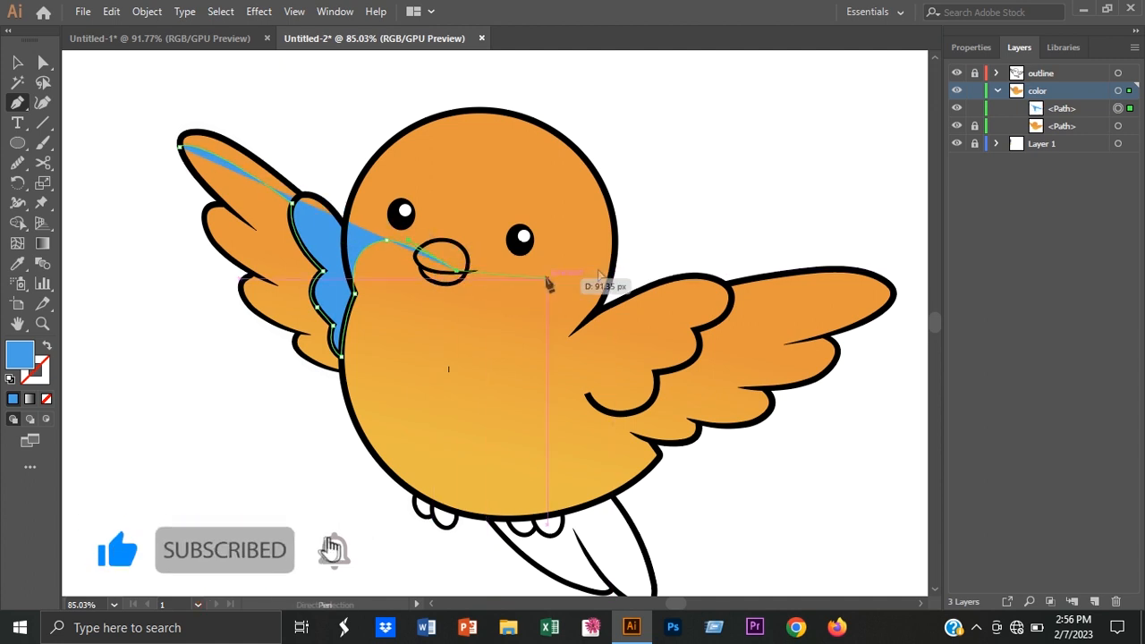
{"action": "left_click", "coordinate": [547, 271]}
{"action": "left_click_drag", "start_coordinate": [557, 351], "coordinate": [528, 445]}
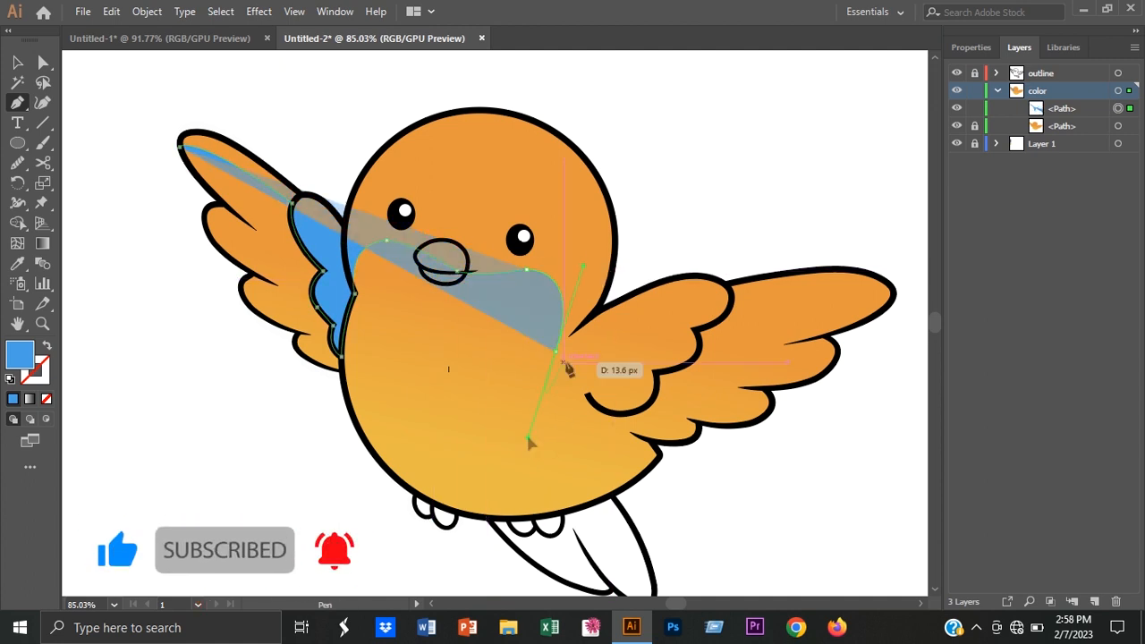
{"action": "left_click", "coordinate": [557, 352]}
{"action": "left_click", "coordinate": [586, 394]}
- Continue the blue shape along the right inner wing's scallops and the upper feather to the wing tip
{"action": "left_click_drag", "start_coordinate": [613, 414], "coordinate": [639, 424]}
{"action": "left_click", "coordinate": [613, 415]}
{"action": "left_click_drag", "start_coordinate": [656, 373], "coordinate": [702, 351]}
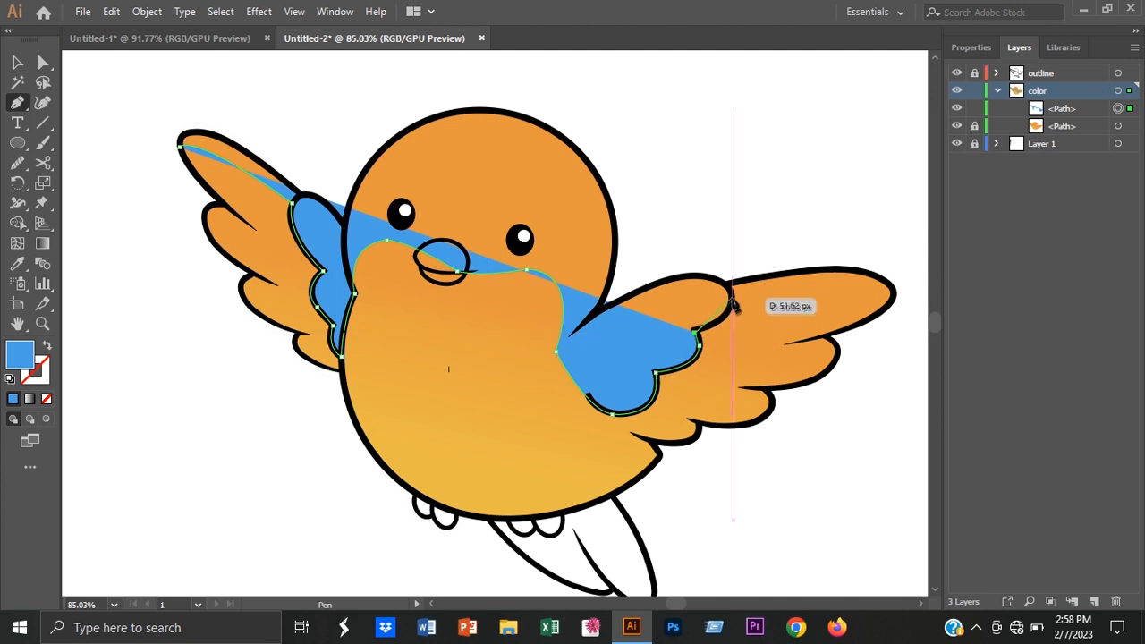
{"action": "left_click_drag", "start_coordinate": [733, 298], "coordinate": [865, 301]}
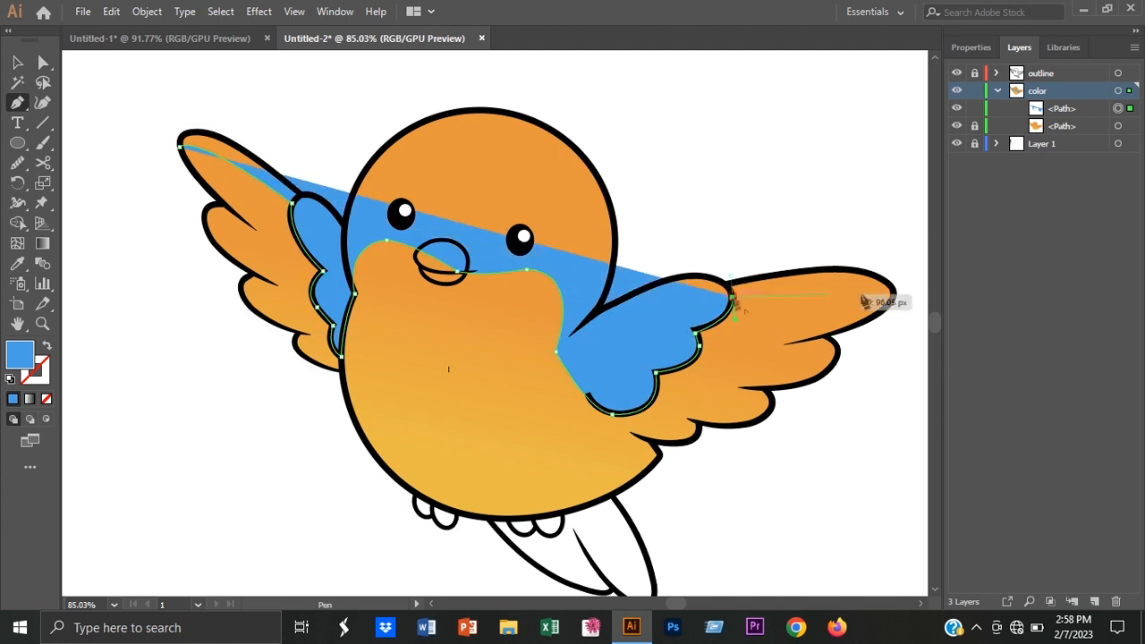
{"action": "left_click_drag", "start_coordinate": [891, 340], "coordinate": [900, 363]}
{"action": "left_click", "coordinate": [890, 305]}
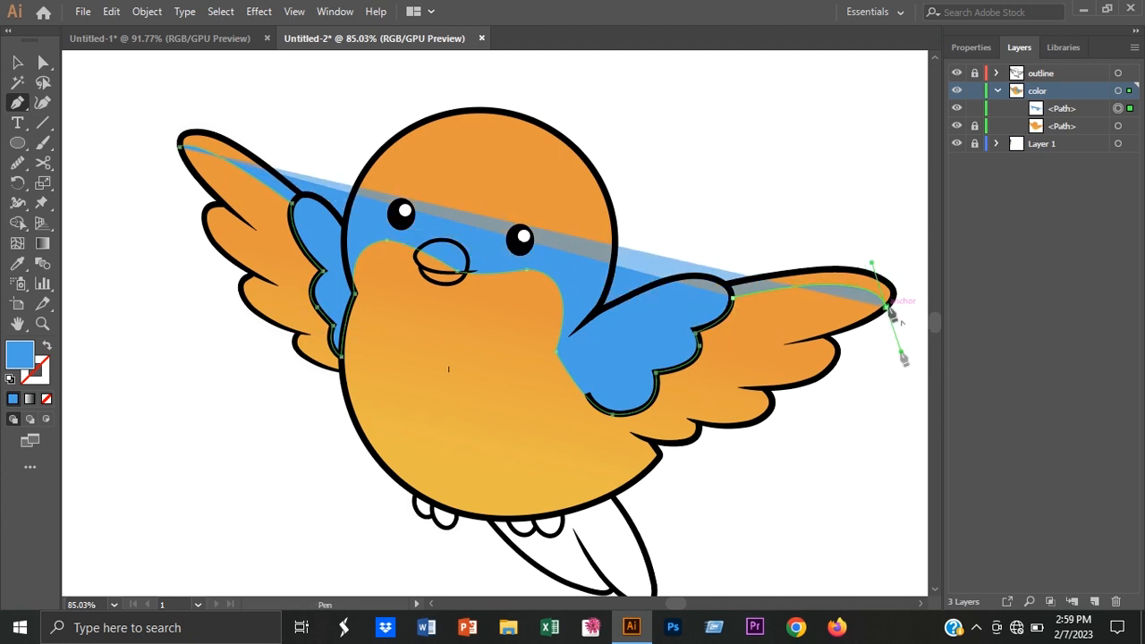
- Close the blue shape with a loose outline passing outside the right wing, above the head and around the left wing tip
{"action": "left_click", "coordinate": [904, 307]}
{"action": "left_click", "coordinate": [907, 262]}
{"action": "left_click", "coordinate": [841, 222]}
{"action": "left_click", "coordinate": [648, 118]}
{"action": "left_click", "coordinate": [470, 80]}
{"action": "left_click", "coordinate": [154, 123]}
{"action": "left_click", "coordinate": [467, 177]}
- Smooth the blue shape's edge across the face and chest and adjust its anchor beside the beak
{"action": "left_click", "coordinate": [17, 162]}
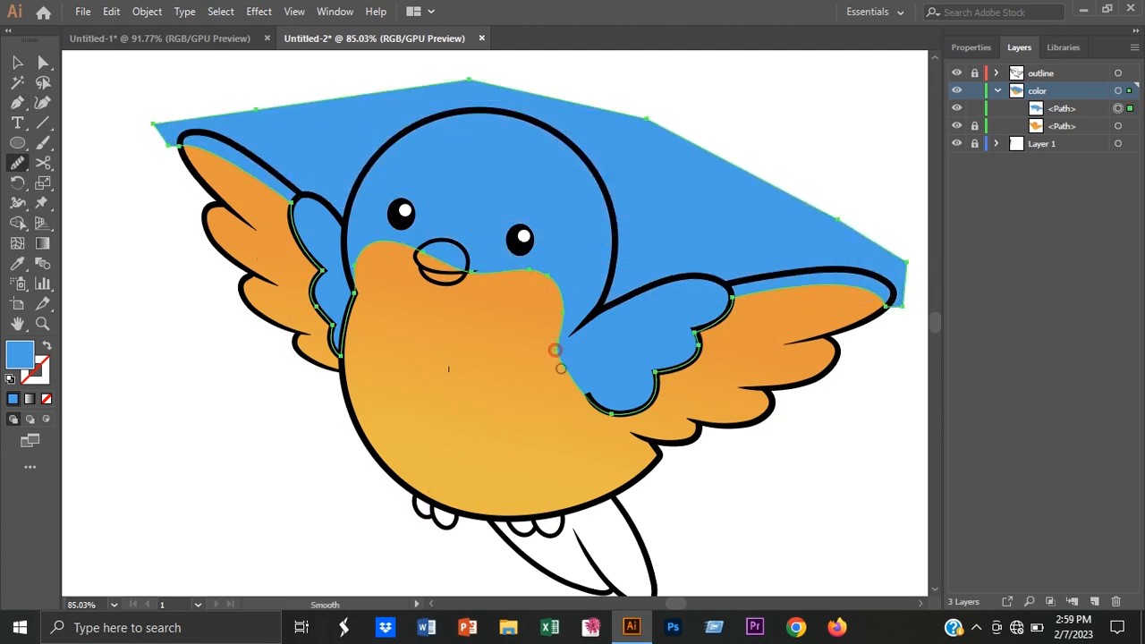
{"action": "left_click", "coordinate": [43, 62]}
{"action": "left_click_drag", "start_coordinate": [420, 253], "coordinate": [414, 257]}
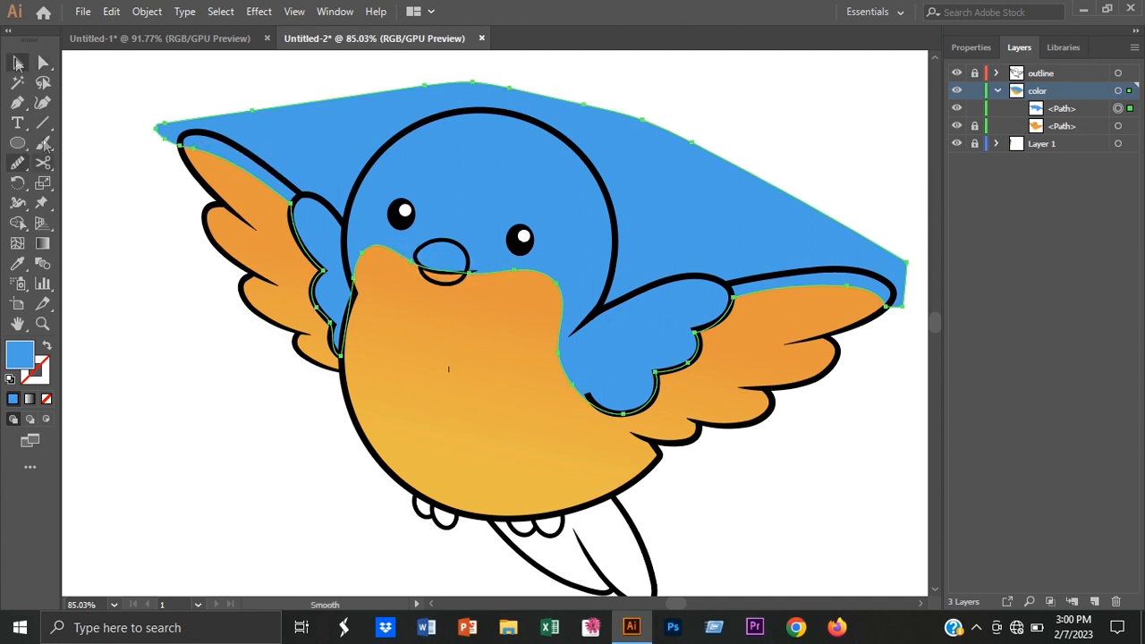
{"action": "left_click_drag", "start_coordinate": [489, 391], "coordinate": [501, 396]}
- Unlock the orange body path and remove the blue area outside the bird with the Shape Builder
{"action": "left_click", "coordinate": [975, 126]}
{"action": "left_click", "coordinate": [17, 223]}
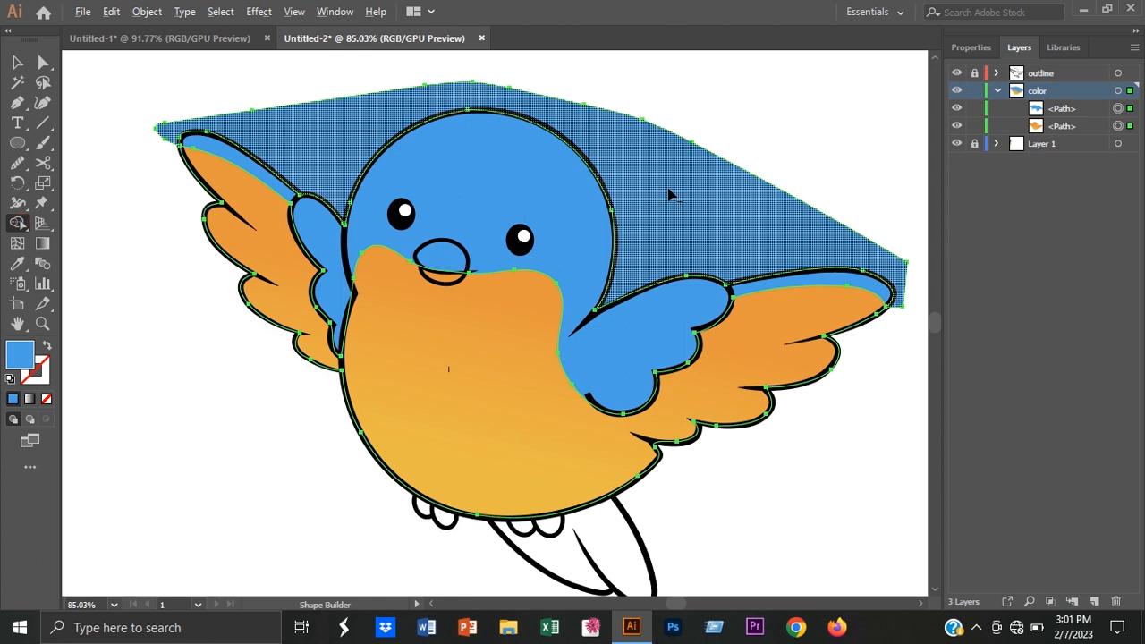
{"action": "left_click", "coordinate": [670, 192], "text": "alt"}
{"action": "left_click", "coordinate": [17, 62]}
{"action": "left_click", "coordinate": [345, 171]}
- Apply a radial gradient to the blue shape and set its centre stop to the palette's light blue
{"action": "scroll", "coordinate": [576, 400], "scroll_direction": "down", "scroll_amount": 3}
{"action": "left_click", "coordinate": [570, 283]}
{"action": "left_click", "coordinate": [42, 242]}
{"action": "left_click", "coordinate": [1012, 374]}
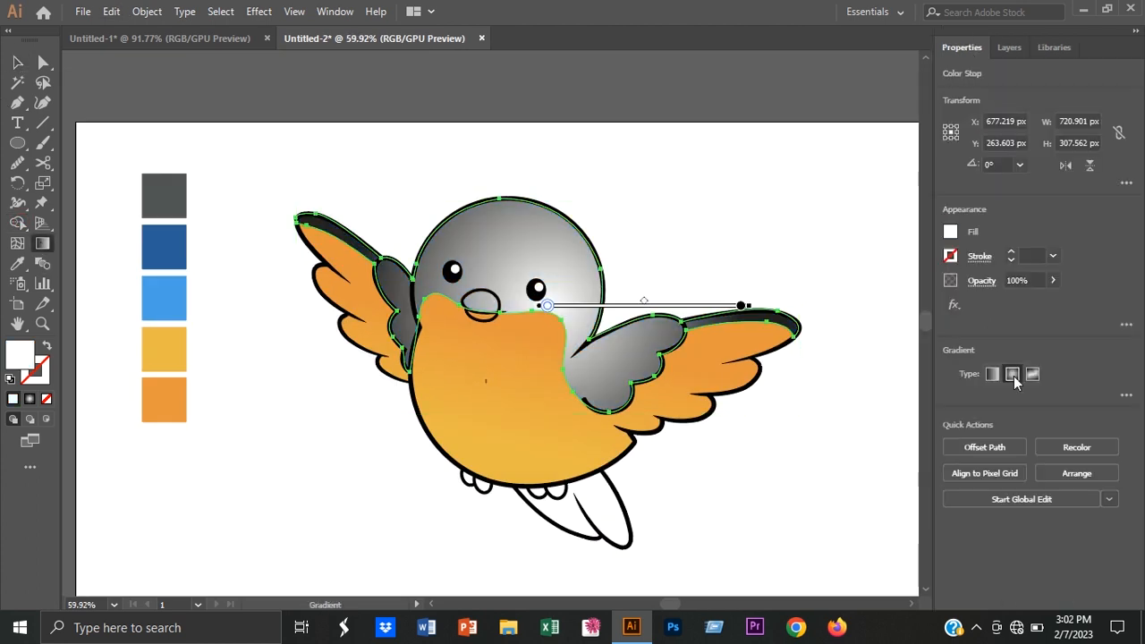
{"action": "left_click", "coordinate": [1127, 395]}
{"action": "double_click", "coordinate": [956, 528]}
{"action": "left_click", "coordinate": [889, 429]}
{"action": "left_click", "coordinate": [163, 298]}
- Set the radial gradient's outer stop to the palette's dark blue
{"action": "left_click", "coordinate": [1127, 395]}
{"action": "double_click", "coordinate": [1102, 527]}
{"action": "left_click", "coordinate": [741, 307]}
{"action": "left_click", "coordinate": [168, 249]}
- Shift the gradient's midpoint and light blue stop outward, and redraw the gradient from the head toward the upper right
{"action": "left_click_drag", "start_coordinate": [646, 302], "coordinate": [694, 302]}
{"action": "left_click", "coordinate": [548, 306]}
{"action": "left_click_drag", "start_coordinate": [548, 306], "coordinate": [579, 305]}
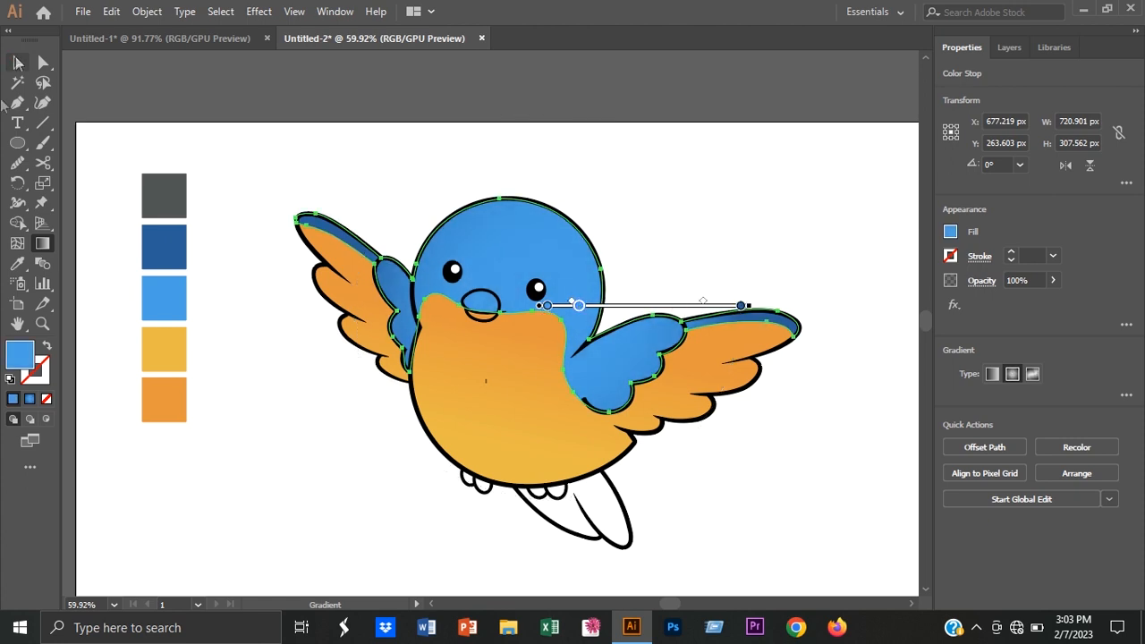
{"action": "left_click_drag", "start_coordinate": [533, 271], "coordinate": [721, 158]}
{"action": "left_click_drag", "start_coordinate": [571, 263], "coordinate": [674, 124]}
{"action": "key", "text": "v"}
{"action": "left_click", "coordinate": [534, 149]}
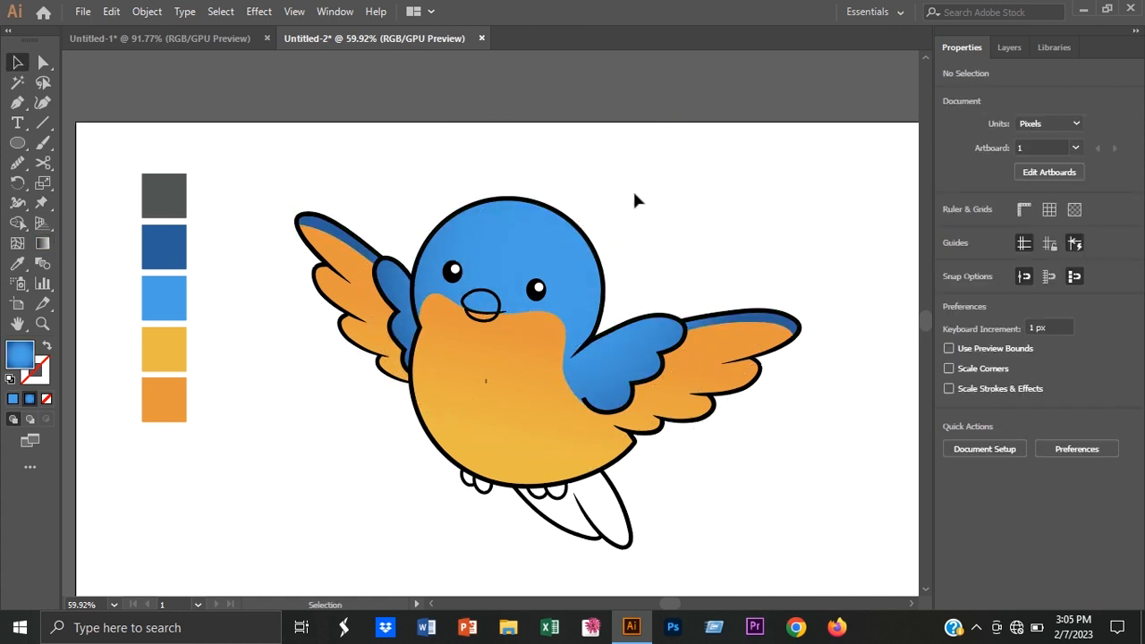
- Lock the blue path, pick up the palette's dark grey, and trace a filled shape over the beak with the Pen tool
{"action": "left_click", "coordinate": [1010, 47]}
{"action": "left_click", "coordinate": [974, 108]}
{"action": "key", "text": "i"}
{"action": "left_click", "coordinate": [165, 197]}
{"action": "left_click", "coordinate": [17, 103]}
{"action": "scroll", "coordinate": [473, 302], "scroll_direction": "up", "scroll_amount": 5}
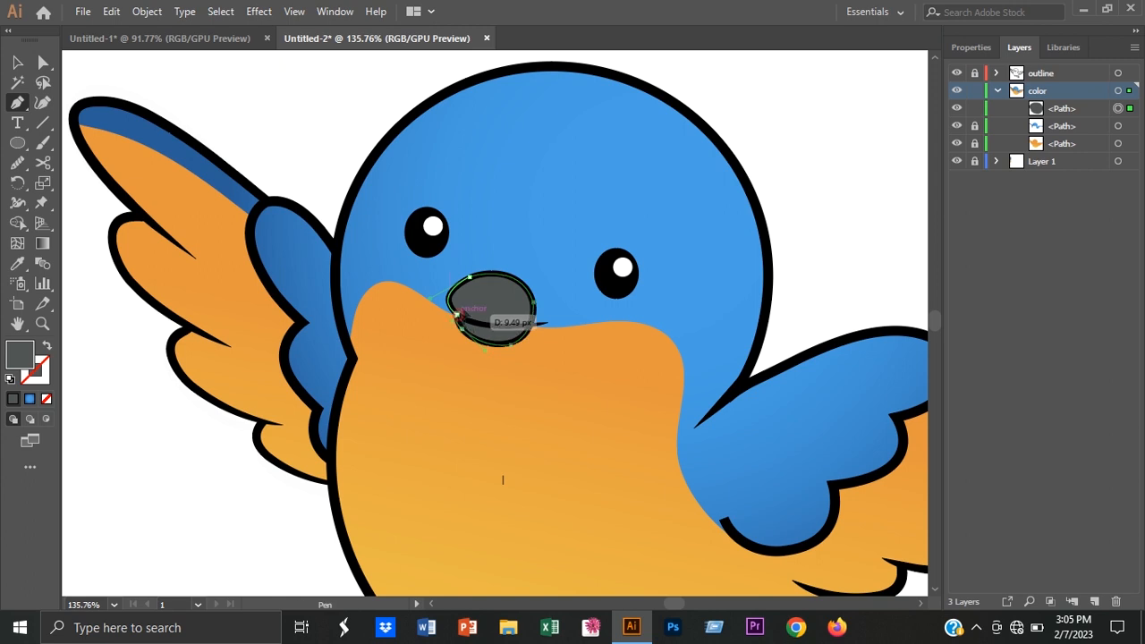
{"action": "left_click", "coordinate": [456, 306]}
- Draw a small white highlight shape on the beak's upper part
{"action": "left_click", "coordinate": [295, 105], "text": "ctrl"}
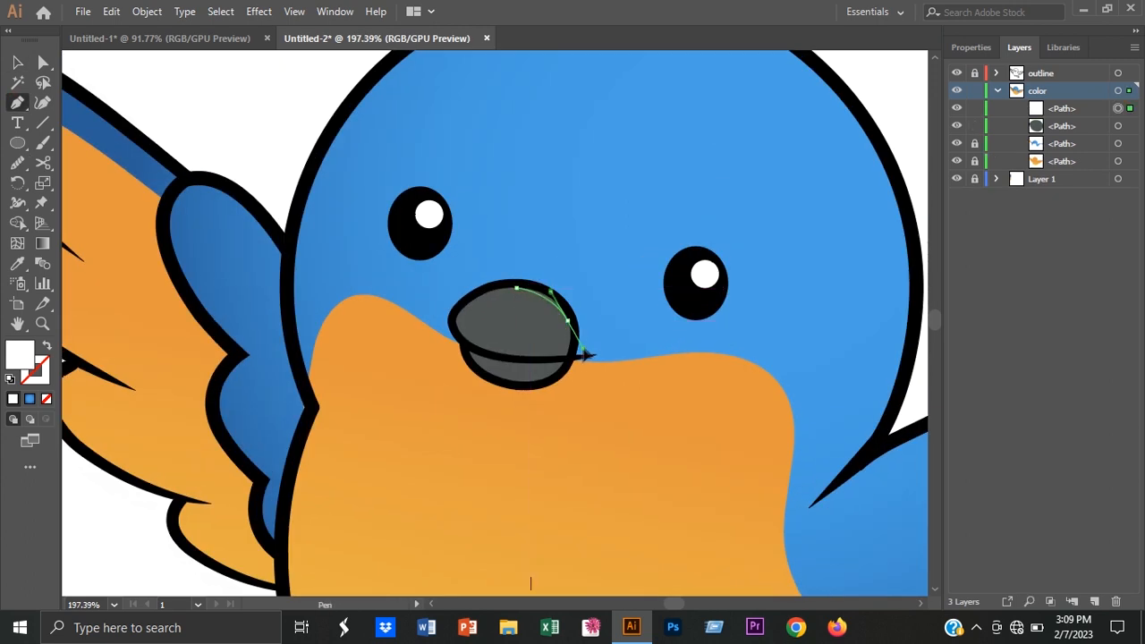
{"action": "left_click", "coordinate": [502, 335]}
{"action": "left_click_drag", "start_coordinate": [519, 325], "coordinate": [564, 337]}
- Nudge the beak highlight slightly down and set its opacity to 44%
{"action": "left_click", "coordinate": [963, 47]}
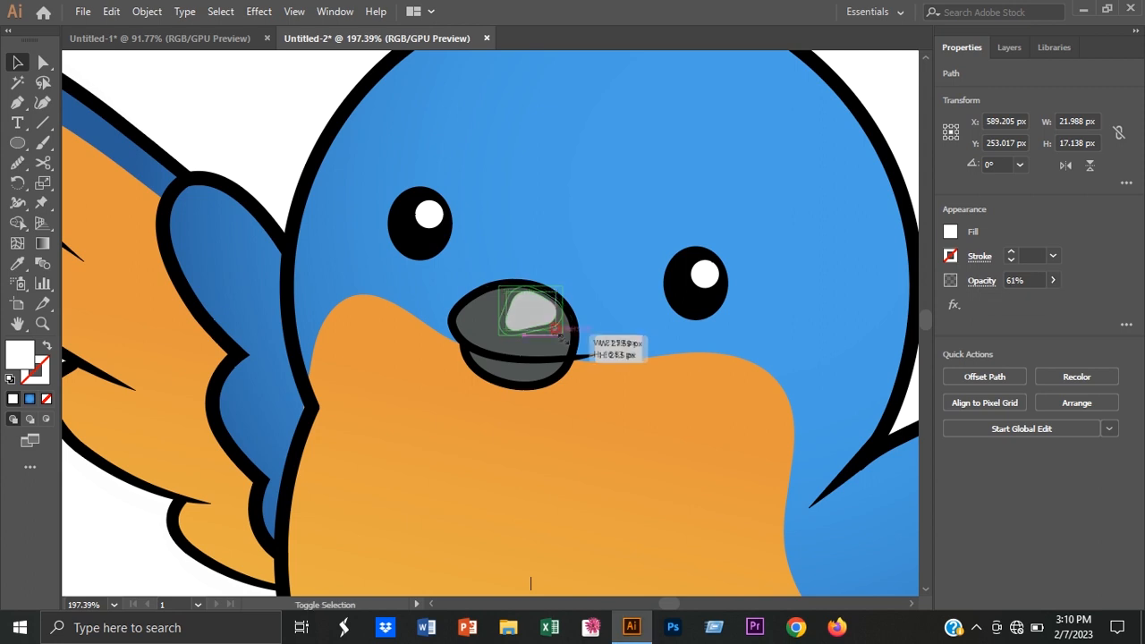
{"action": "key", "text": "Down"}
{"action": "left_click", "coordinate": [1053, 281]}
{"action": "left_click_drag", "start_coordinate": [1027, 303], "coordinate": [1012, 303]}
{"action": "left_click", "coordinate": [895, 89]}
- Widen the beak highlight and refine its outline with the Direct Selection tool
{"action": "scroll", "coordinate": [610, 359], "scroll_direction": "down", "scroll_amount": 5}
{"action": "scroll", "coordinate": [566, 345], "scroll_direction": "up", "scroll_amount": 2}
{"action": "left_click", "coordinate": [581, 336]}
{"action": "left_click_drag", "start_coordinate": [564, 337], "coordinate": [550, 340]}
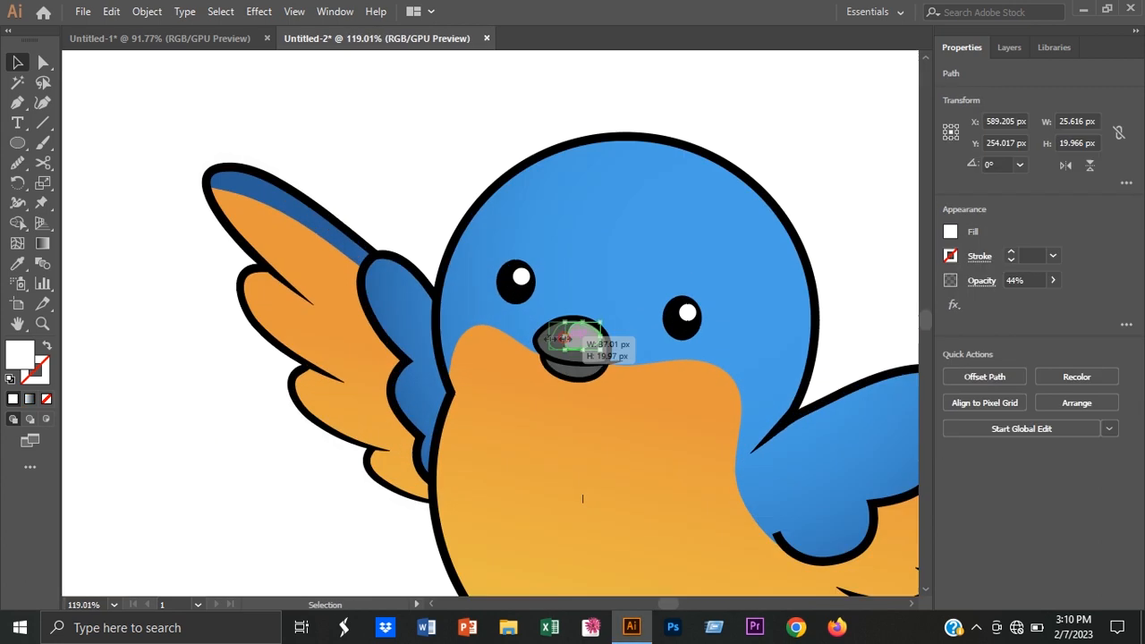
{"action": "key", "text": "a"}
{"action": "scroll", "coordinate": [583, 344], "scroll_direction": "up", "scroll_amount": 3}
{"action": "left_click", "coordinate": [1009, 48]}
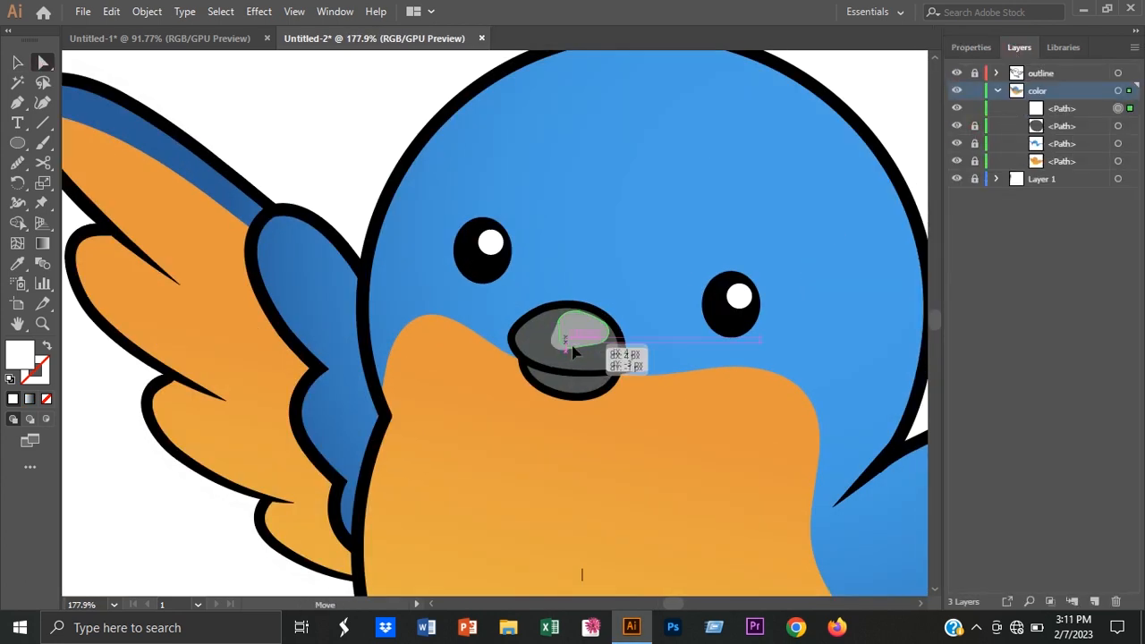
{"action": "left_click", "coordinate": [18, 62]}
{"action": "scroll", "coordinate": [446, 285], "scroll_direction": "down", "scroll_amount": 6}
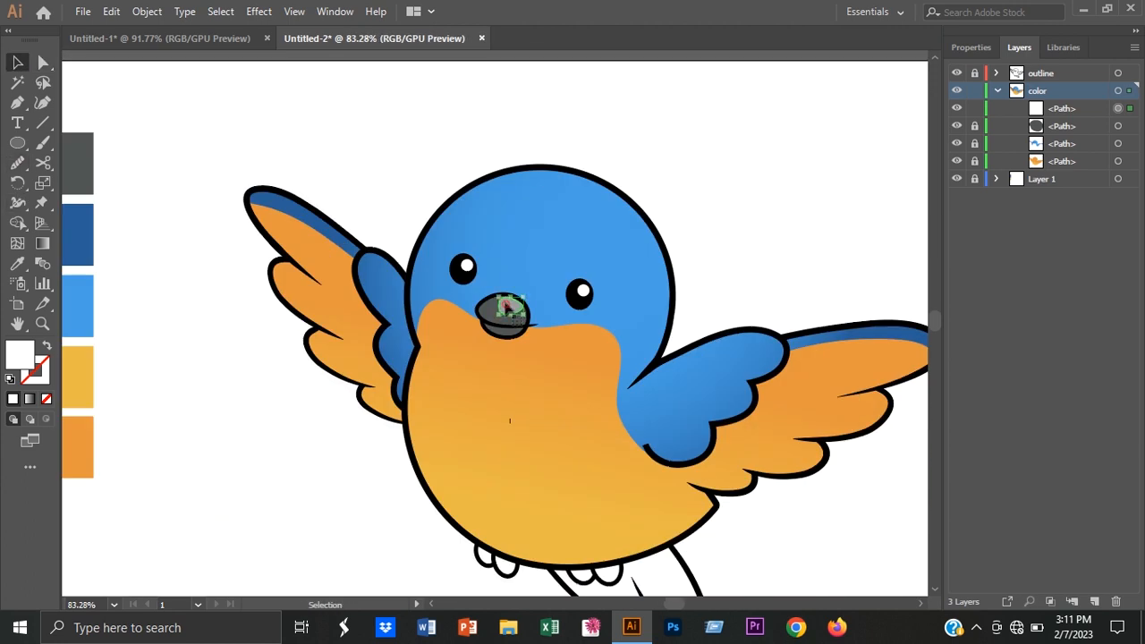
- Reduce the beak highlight's opacity further and pick up the palette's dark grey as fill
{"action": "left_click", "coordinate": [972, 47]}
{"action": "left_click", "coordinate": [1054, 281]}
{"action": "left_click_drag", "start_coordinate": [1012, 302], "coordinate": [999, 302]}
{"action": "left_click", "coordinate": [778, 201]}
{"action": "scroll", "coordinate": [658, 100], "scroll_direction": "down", "scroll_amount": 2}
{"action": "left_click", "coordinate": [19, 264]}
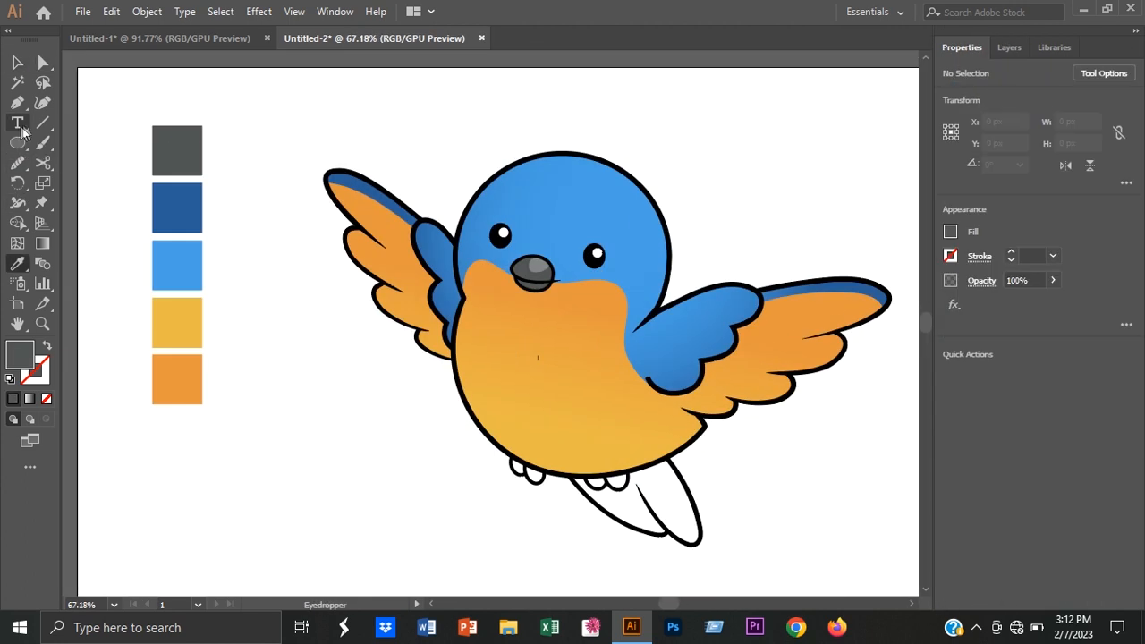
- Draw dark grey shapes with the Pen tool to fill both toes of the right foot
{"action": "left_click", "coordinate": [17, 102]}
{"action": "scroll", "coordinate": [641, 460], "scroll_direction": "up", "scroll_amount": 5}
{"action": "left_click", "coordinate": [640, 454]}
{"action": "left_click_drag", "start_coordinate": [626, 488], "coordinate": [613, 498]}
{"action": "left_click", "coordinate": [626, 488]}
{"action": "left_click_drag", "start_coordinate": [592, 460], "coordinate": [578, 425]}
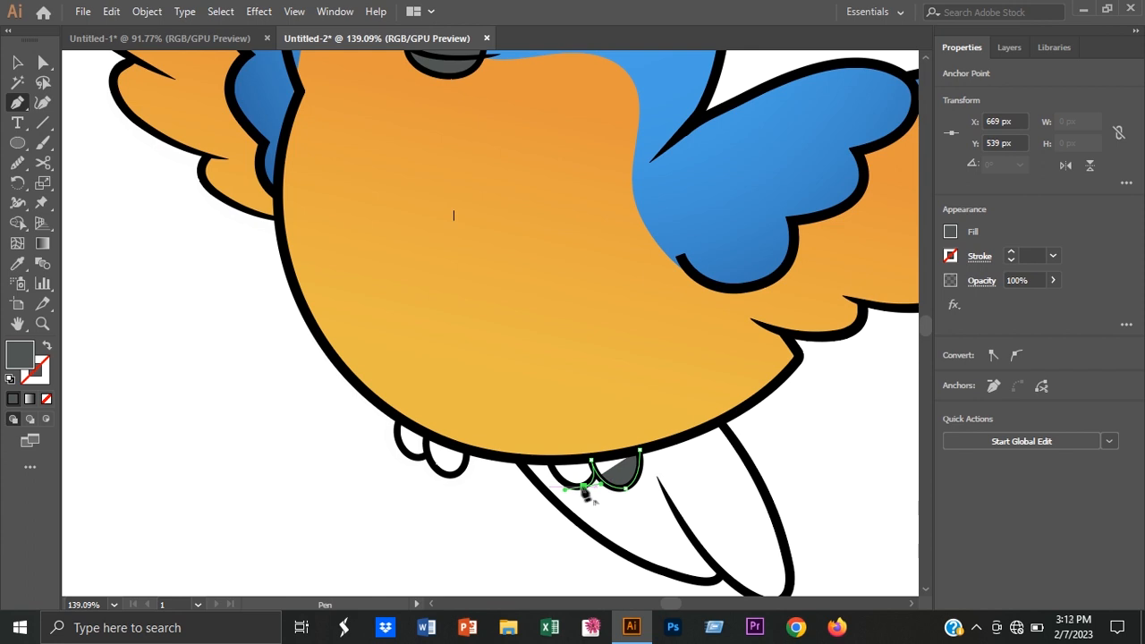
{"action": "left_click", "coordinate": [640, 450]}
- Draw dark grey shapes with the Pen tool to fill both toes of the left foot
{"action": "left_click", "coordinate": [466, 454]}
{"action": "left_click_drag", "start_coordinate": [449, 475], "coordinate": [432, 474]}
{"action": "left_click", "coordinate": [448, 475]}
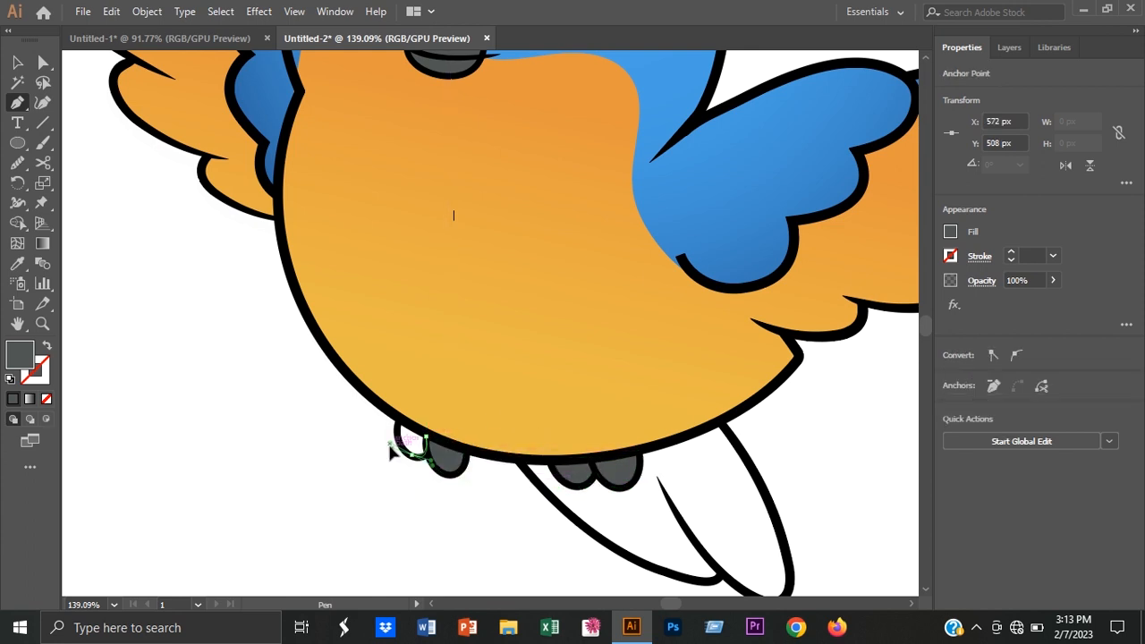
{"action": "left_click", "coordinate": [17, 63]}
{"action": "left_click", "coordinate": [199, 346]}
- Draw a small ellipse over a left-foot toe and set its fill to white
{"action": "left_click", "coordinate": [17, 142]}
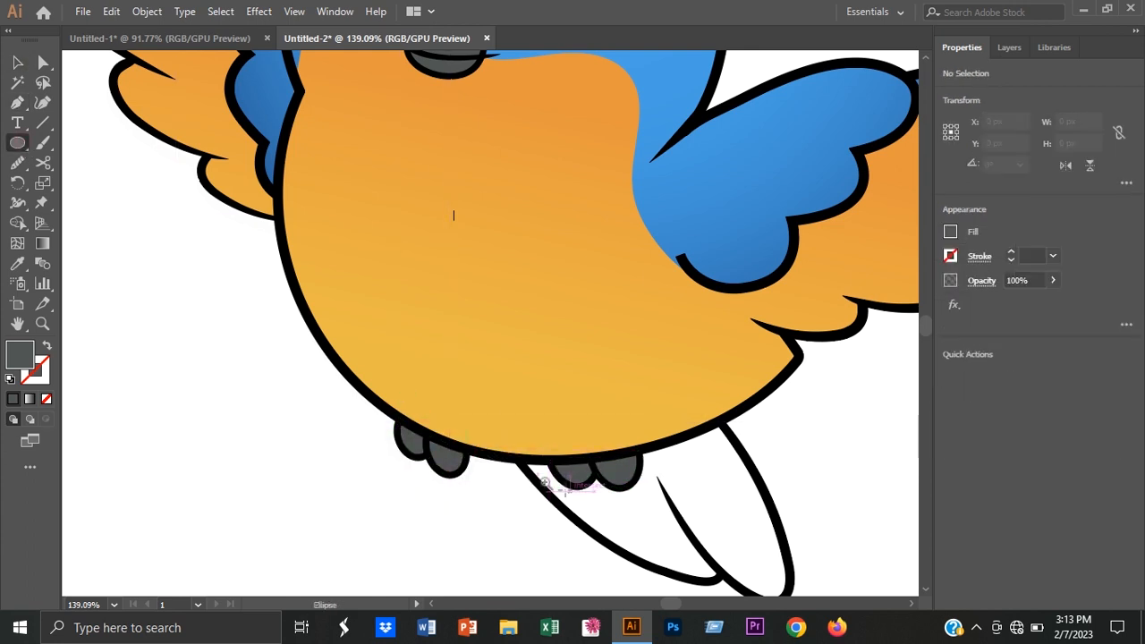
{"action": "scroll", "coordinate": [586, 479], "scroll_direction": "up", "scroll_amount": 2}
{"action": "left_click_drag", "start_coordinate": [387, 409], "coordinate": [419, 429]}
{"action": "left_click", "coordinate": [17, 62]}
{"action": "double_click", "coordinate": [17, 357]}
{"action": "left_click_drag", "start_coordinate": [426, 201], "coordinate": [416, 187]}
{"action": "left_click", "coordinate": [814, 193]}
- Cut the white ellipse to its lower part with the Direct Selection tool and place copies on the other toes
{"action": "left_click_drag", "start_coordinate": [402, 419], "coordinate": [448, 447]}
{"action": "left_click", "coordinate": [43, 62]}
{"action": "left_click", "coordinate": [419, 438]}
{"action": "left_click", "coordinate": [418, 437]}
{"action": "left_click", "coordinate": [17, 63]}
{"action": "left_click_drag", "start_coordinate": [580, 458], "coordinate": [636, 459]}
- Select the white highlights on all four toes and reduce their opacity
{"action": "left_click", "coordinate": [376, 418]}
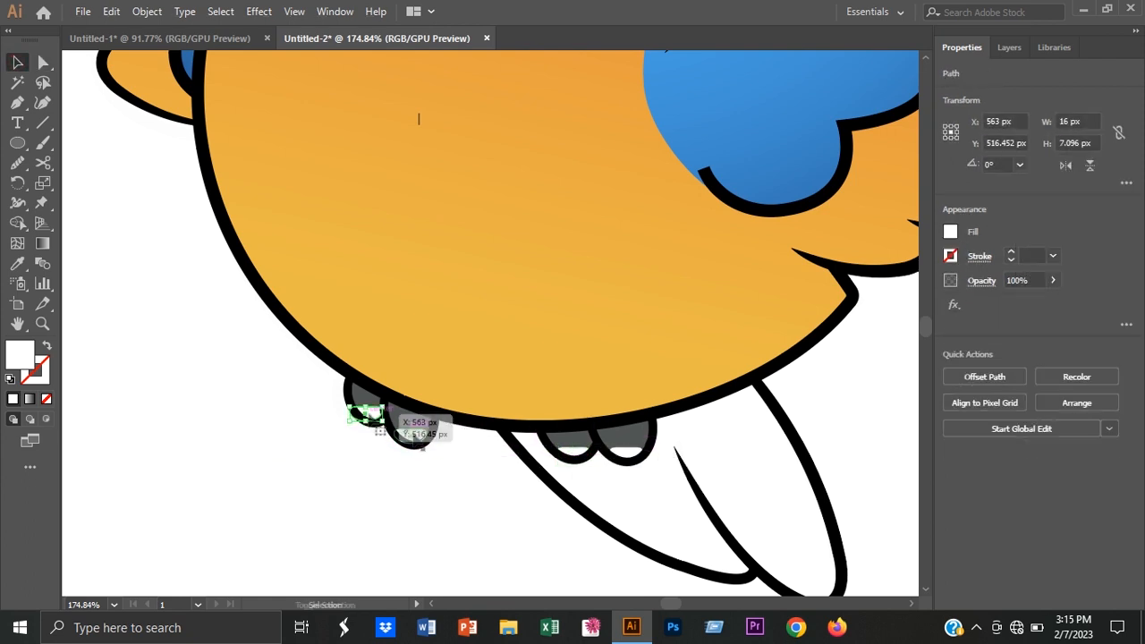
{"action": "left_click", "coordinate": [415, 436], "text": "shift"}
{"action": "left_click", "coordinate": [574, 455], "text": "shift"}
{"action": "left_click", "coordinate": [630, 456], "text": "shift"}
{"action": "left_click", "coordinate": [1054, 281]}
{"action": "left_click", "coordinate": [852, 365]}
{"action": "scroll", "coordinate": [568, 535], "scroll_direction": "down", "scroll_amount": 4}
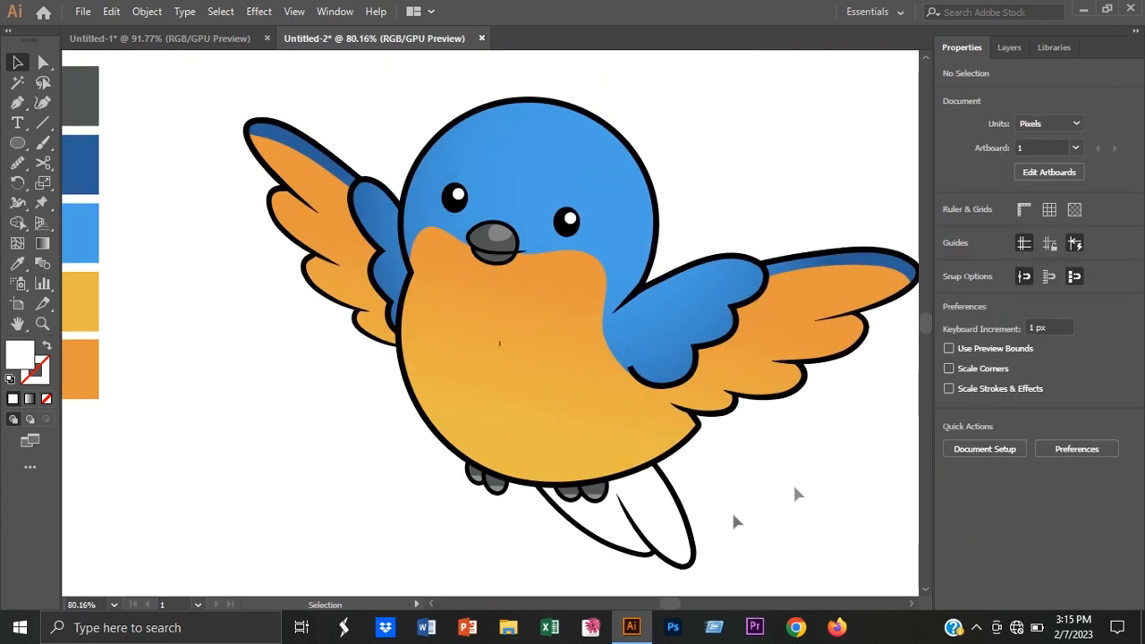
- Group the toe highlights and adjust the group's opacity
{"action": "left_click", "coordinate": [595, 497]}
{"action": "right_click", "coordinate": [476, 478]}
{"action": "left_click", "coordinate": [519, 253]}
{"action": "left_click", "coordinate": [1054, 281]}
{"action": "left_click", "coordinate": [770, 468]}
- Pick up the palette's light blue and draw a Pen tool shape filling the whole tail
{"action": "scroll", "coordinate": [607, 159], "scroll_direction": "down", "scroll_amount": 1}
{"action": "left_click", "coordinate": [134, 224]}
{"action": "left_click", "coordinate": [17, 103]}
{"action": "left_click", "coordinate": [648, 425]}
{"action": "mouse_move", "coordinate": [682, 496]}
{"action": "left_mouse_down"}
{"action": "mouse_move", "coordinate": [685, 530]}
{"action": "mouse_move", "coordinate": [604, 470]}
{"action": "mouse_move", "coordinate": [571, 471]}
{"action": "left_mouse_up"}
{"action": "scroll", "coordinate": [629, 514], "scroll_direction": "up", "scroll_amount": 5}
{"action": "left_click", "coordinate": [664, 492]}
{"action": "left_click", "coordinate": [613, 490]}
{"action": "left_click_drag", "start_coordinate": [474, 384], "coordinate": [407, 302]}
{"action": "key", "text": "v"}
- Reorder the paths in the color layer so the toe shapes and highlights sit above the light blue tail
{"action": "left_click", "coordinate": [1017, 49]}
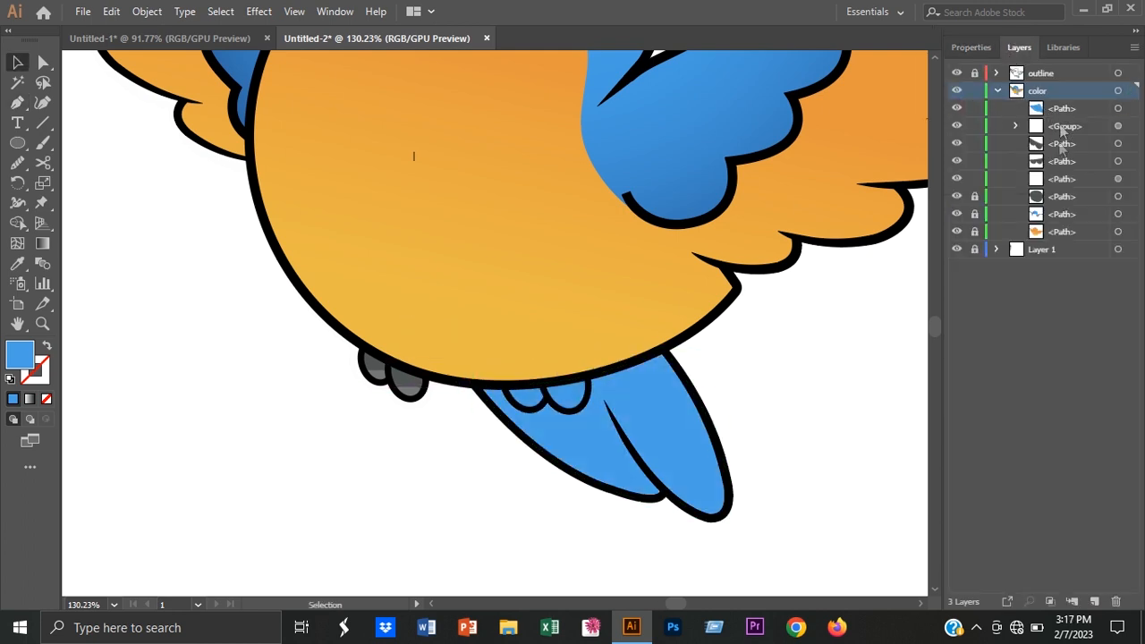
{"action": "left_click", "coordinate": [1061, 145]}
{"action": "left_click", "coordinate": [957, 108]}
{"action": "left_click_drag", "start_coordinate": [1060, 164], "coordinate": [1059, 101]}
{"action": "left_click", "coordinate": [957, 126]}
- Draw a dark blue shading shape over the tail's lower and outer edges, extending beyond the outline
{"action": "scroll", "coordinate": [698, 413], "scroll_direction": "down", "scroll_amount": 3}
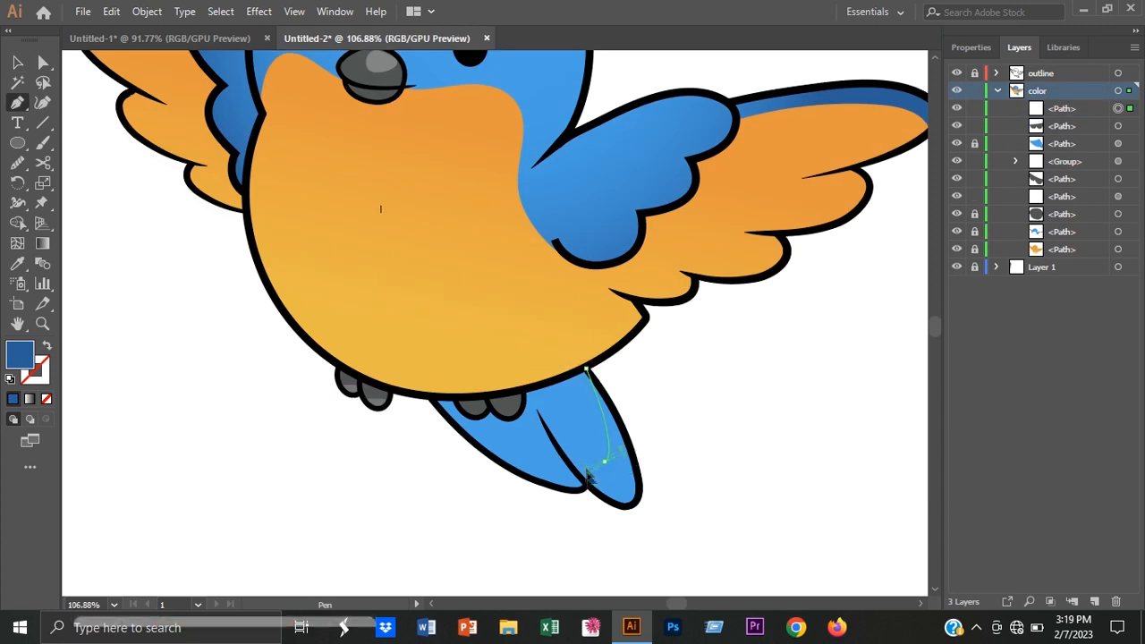
{"action": "left_click_drag", "start_coordinate": [587, 471], "coordinate": [525, 433]}
{"action": "left_click", "coordinate": [605, 462]}
{"action": "left_click_drag", "start_coordinate": [431, 398], "coordinate": [317, 305]}
{"action": "left_click", "coordinate": [430, 398]}
{"action": "left_click", "coordinate": [445, 456]}
{"action": "left_click", "coordinate": [568, 525]}
{"action": "left_click", "coordinate": [632, 524]}
{"action": "left_click", "coordinate": [673, 496]}
{"action": "left_click", "coordinate": [665, 444]}
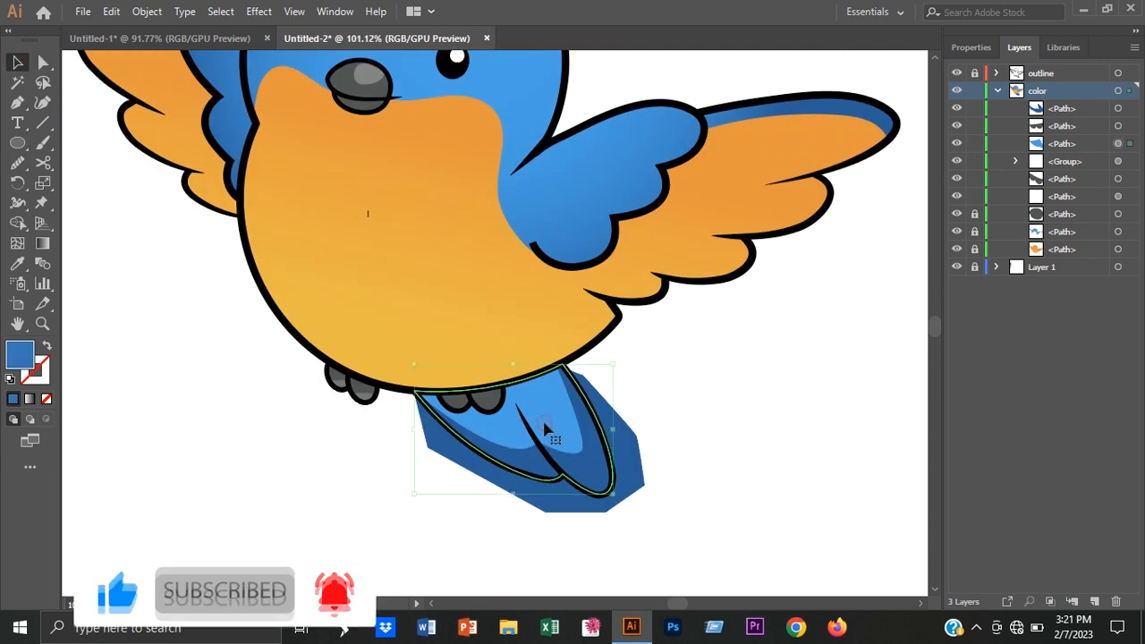
- Trim the dark blue shading to the tail's shape with Shape Builder and refine its inner curve
{"action": "left_click", "coordinate": [575, 504], "text": "alt"}
{"action": "key", "text": "v"}
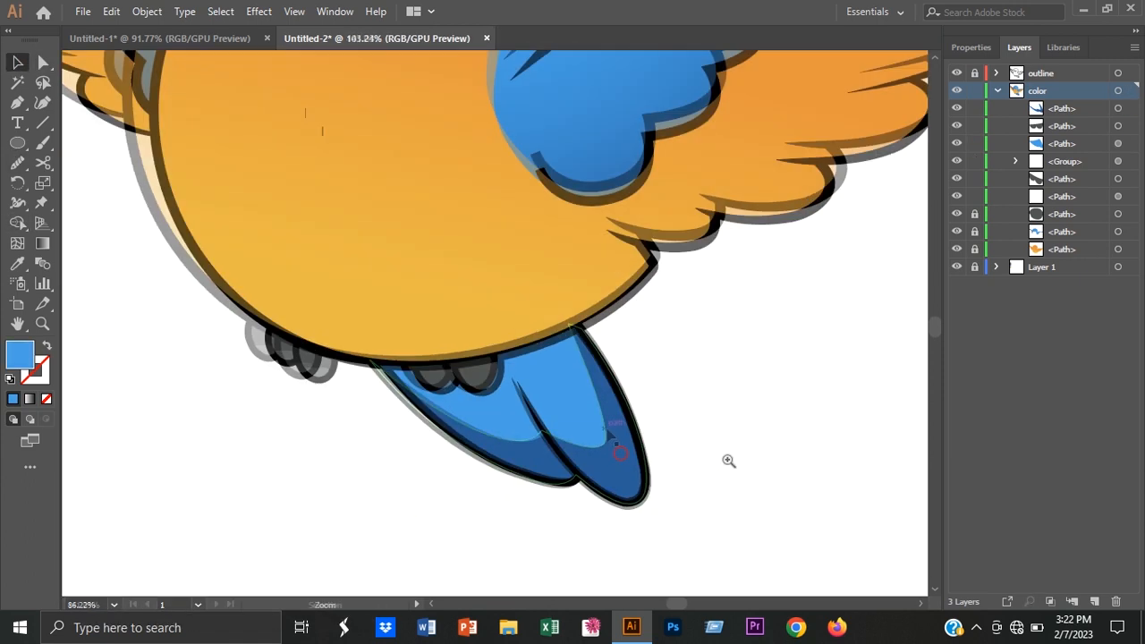
{"action": "left_click_drag", "start_coordinate": [609, 451], "coordinate": [593, 447]}
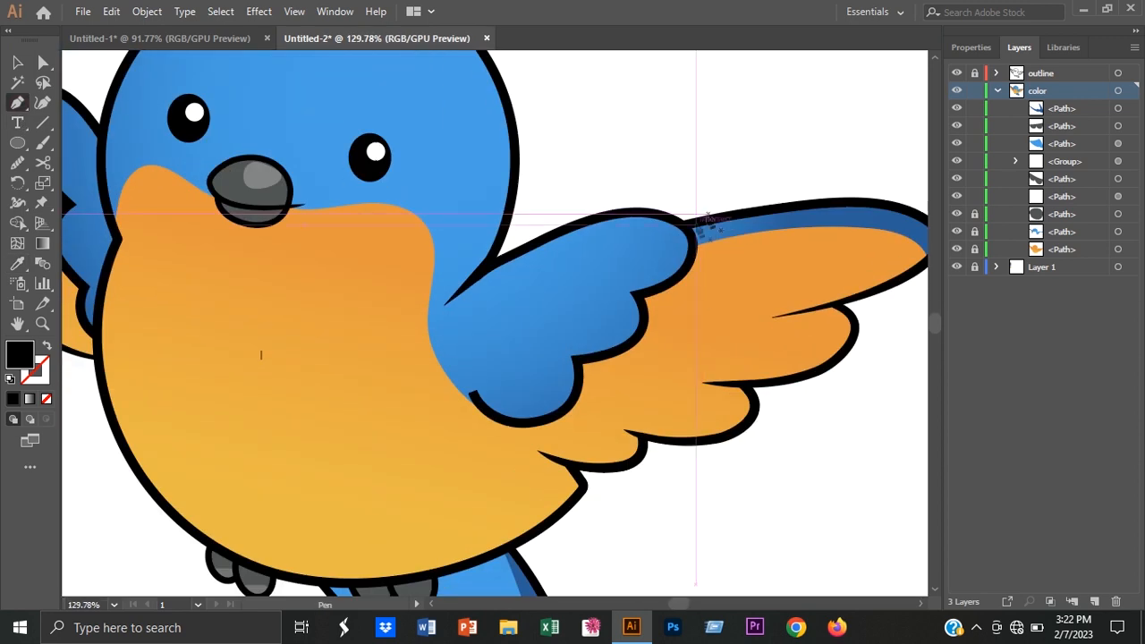
- Draw a black scalloped shadow shape along the lower edge of the right wing's blue feathers
{"action": "left_click", "coordinate": [702, 220]}
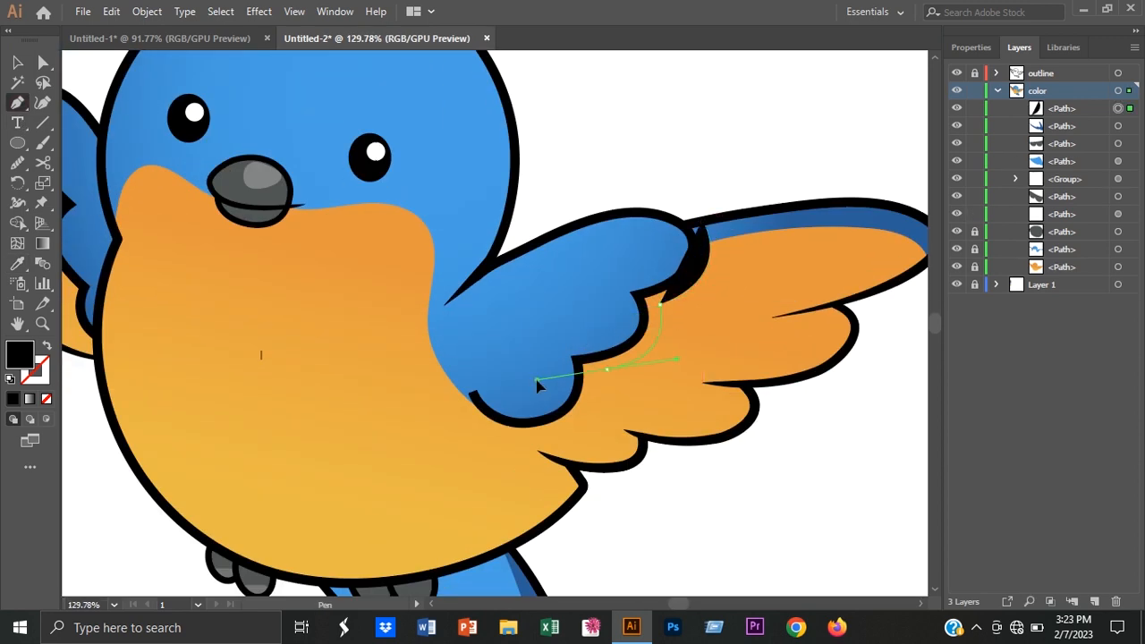
{"action": "scroll", "coordinate": [607, 376], "scroll_direction": "up", "scroll_amount": 2}
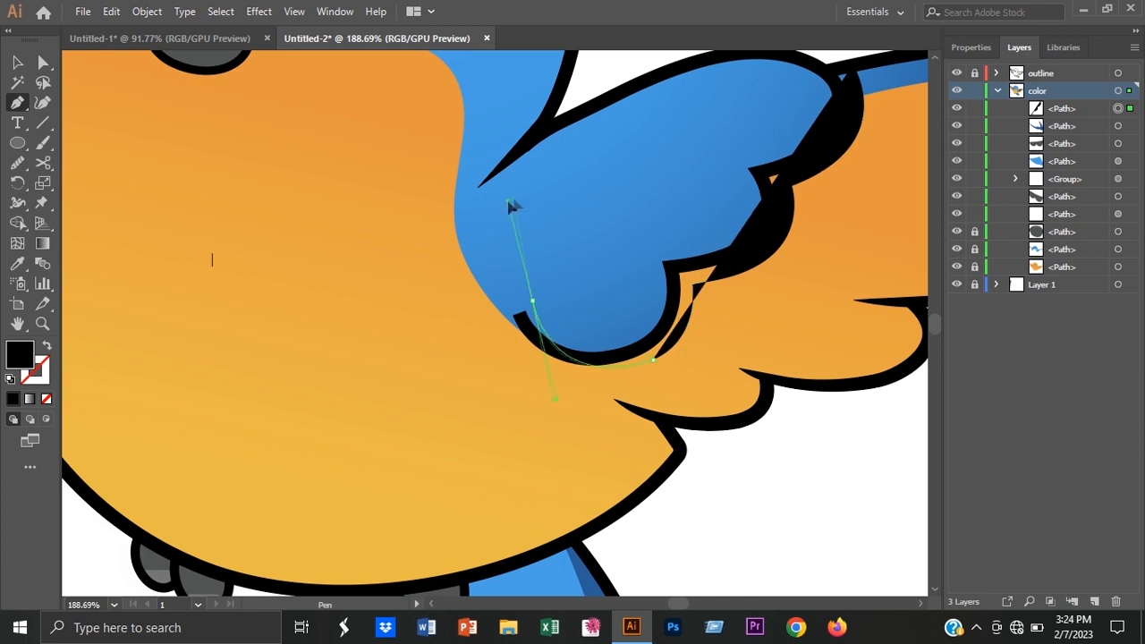
{"action": "left_click", "coordinate": [509, 204]}
{"action": "key", "text": "v"}
- Use Shape Builder to cut away the part of the black shadow that overlaps the right wing's blue area
{"action": "left_click", "coordinate": [556, 212]}
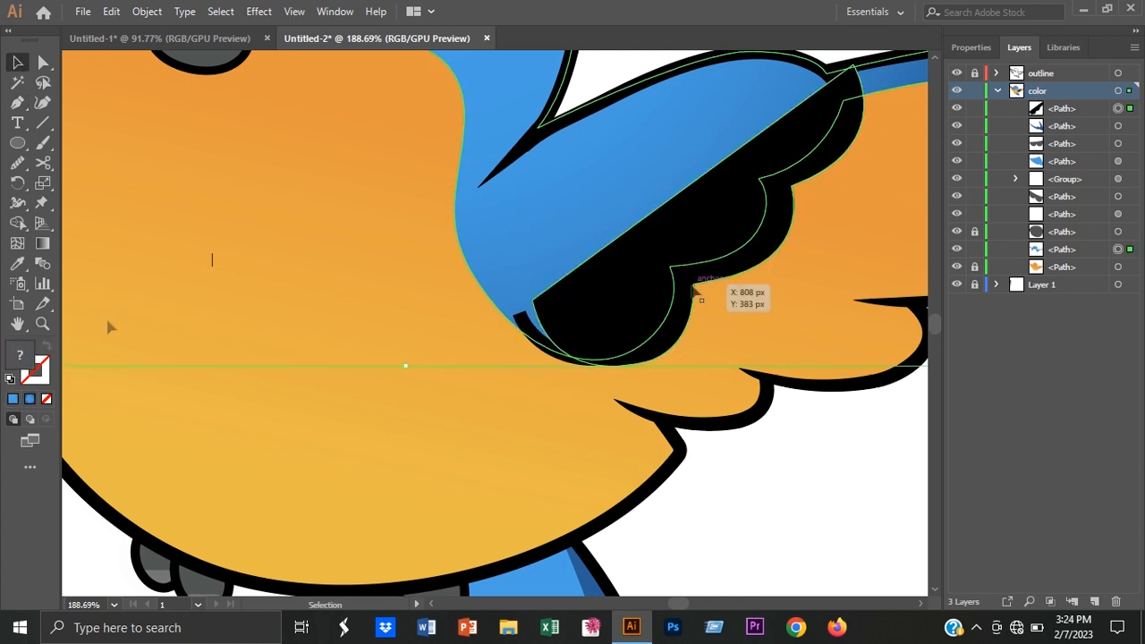
{"action": "left_click", "coordinate": [17, 223]}
{"action": "left_click_drag", "start_coordinate": [537, 231], "coordinate": [640, 277]}
{"action": "left_click", "coordinate": [17, 63]}
- Lower the opacity of the right wing's black shadow to make it a faint shade
{"action": "left_click", "coordinate": [751, 268]}
{"action": "left_click", "coordinate": [971, 48]}
{"action": "left_click", "coordinate": [1053, 281]}
{"action": "left_click_drag", "start_coordinate": [1052, 302], "coordinate": [1000, 303]}
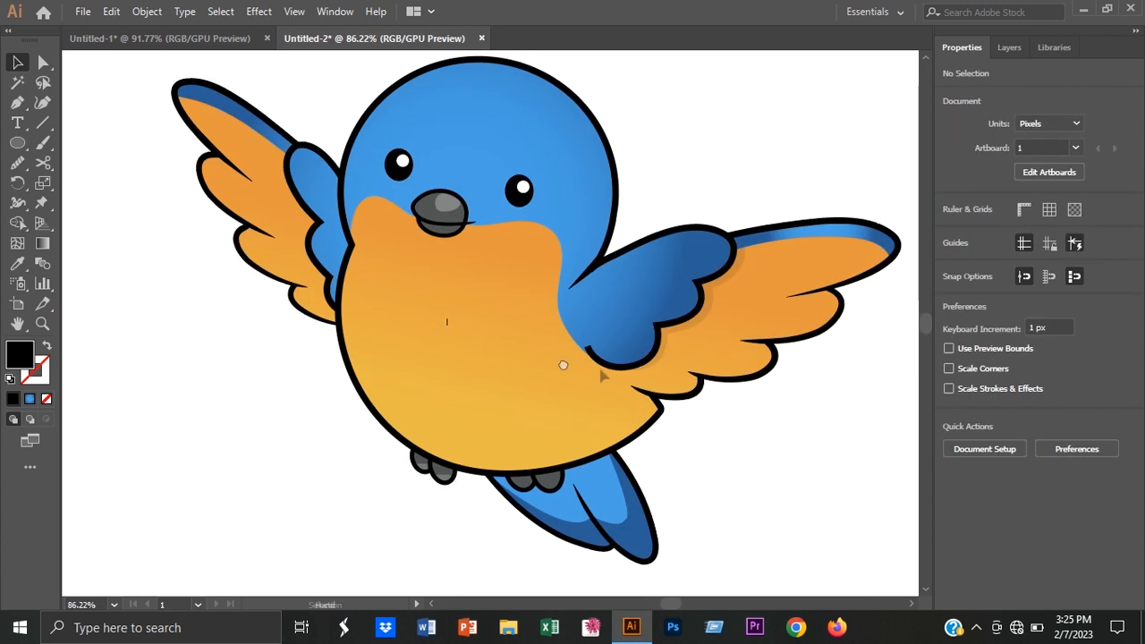
- Merge the separated blue section of the right wing back into the main blue shape with Shape Builder
{"action": "left_click", "coordinate": [638, 270]}
{"action": "left_click", "coordinate": [797, 237], "text": "shift"}
{"action": "left_click", "coordinate": [17, 223]}
{"action": "left_click_drag", "start_coordinate": [680, 260], "coordinate": [777, 234]}
{"action": "left_click", "coordinate": [15, 63]}
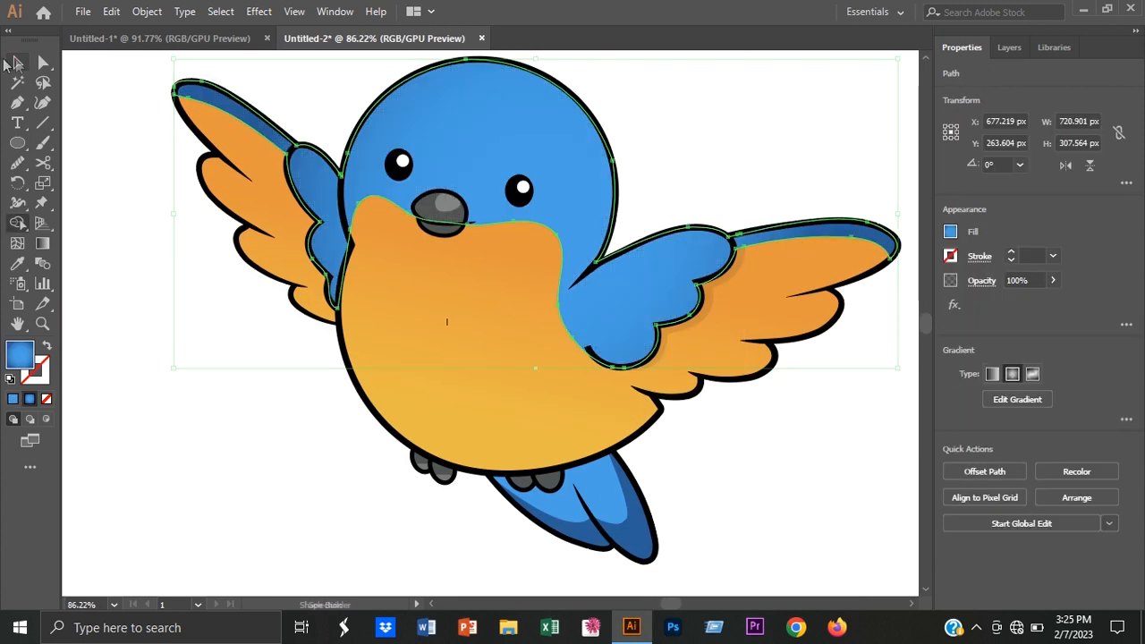
{"action": "left_click", "coordinate": [796, 424]}
- Draw a closed black shadow shape along the outer edge of the left wing's blue feathers
{"action": "left_click", "coordinate": [18, 102]}
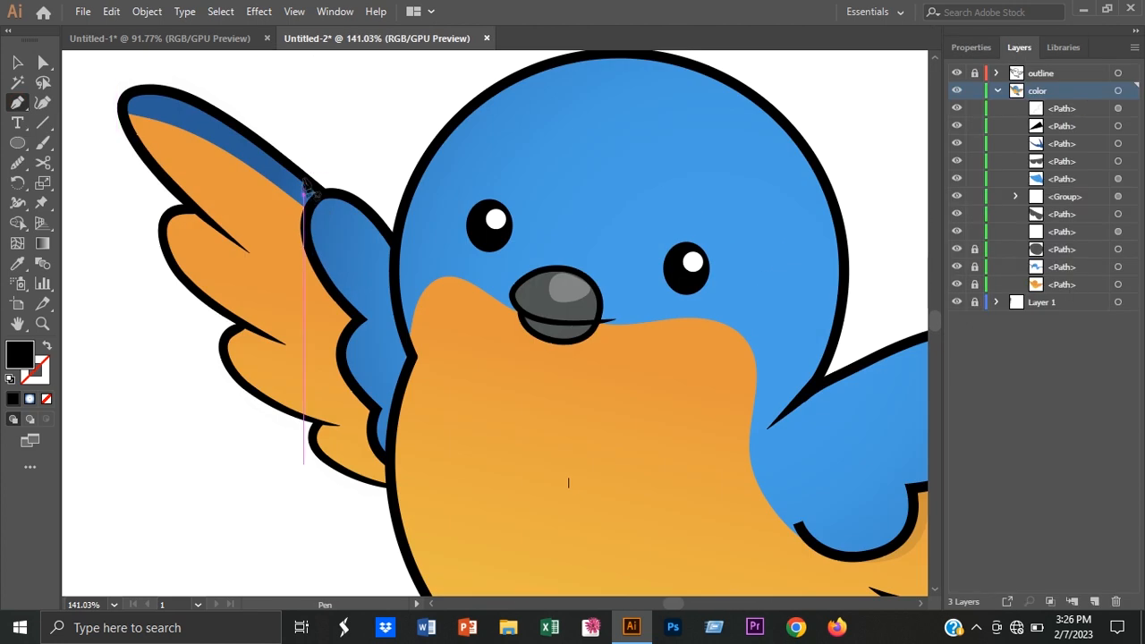
{"action": "left_click", "coordinate": [305, 179]}
{"action": "mouse_move", "coordinate": [306, 283]}
{"action": "left_mouse_down"}
{"action": "mouse_move", "coordinate": [327, 317]}
{"action": "mouse_move", "coordinate": [322, 271]}
{"action": "left_mouse_up"}
{"action": "left_click", "coordinate": [337, 322]}
{"action": "left_click_drag", "start_coordinate": [327, 330], "coordinate": [359, 365]}
{"action": "left_click", "coordinate": [345, 348]}
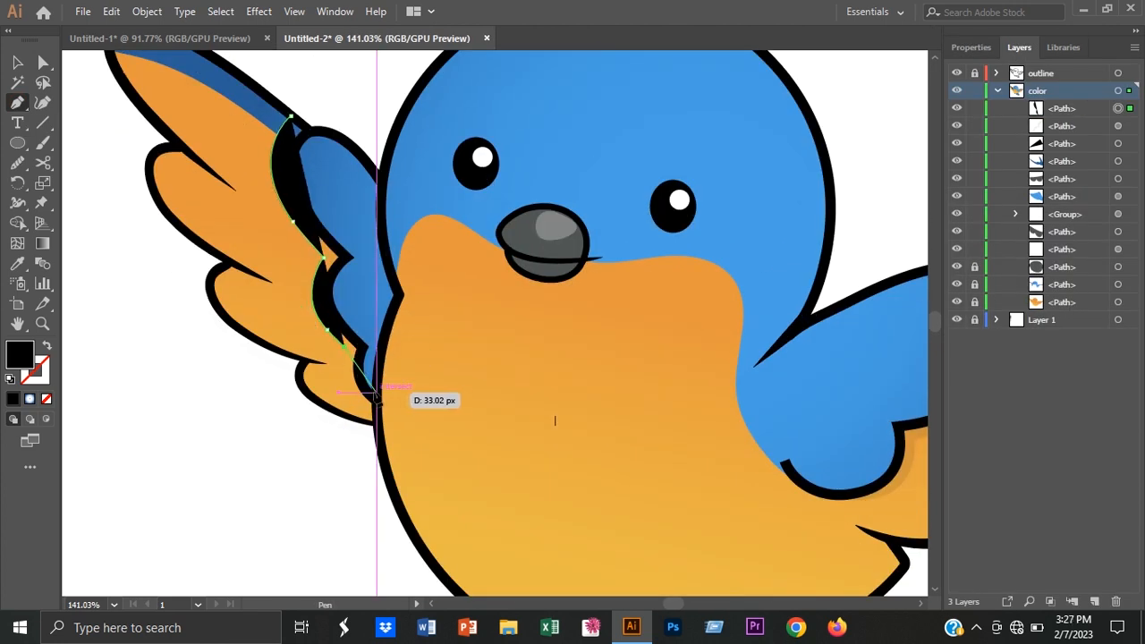
{"action": "left_click", "coordinate": [370, 270]}
{"action": "left_click", "coordinate": [335, 166]}
{"action": "left_click", "coordinate": [291, 116]}
- Unlock the outline layer and trim the left wing's shadow with Shape Builder
{"action": "key", "text": "v"}
{"action": "left_click", "coordinate": [974, 74]}
{"action": "left_click", "coordinate": [251, 267], "text": "shift"}
{"action": "key", "text": "shift+m"}
{"action": "left_click", "coordinate": [331, 223], "text": "alt"}
{"action": "key", "text": "v"}
{"action": "left_click", "coordinate": [153, 319]}
- Lower the opacity of the left wing's black shadow to make it a faint shade
{"action": "left_click", "coordinate": [282, 183]}
{"action": "left_click", "coordinate": [971, 48]}
{"action": "left_click", "coordinate": [1053, 280]}
{"action": "left_click_drag", "start_coordinate": [1049, 304], "coordinate": [999, 304]}
{"action": "left_click", "coordinate": [859, 174]}
{"action": "scroll", "coordinate": [613, 271], "scroll_direction": "down", "scroll_amount": 1}
- Move the left wing's shadow directly above the orange body path in the color layer and unlock that path
{"action": "left_click", "coordinate": [1020, 47]}
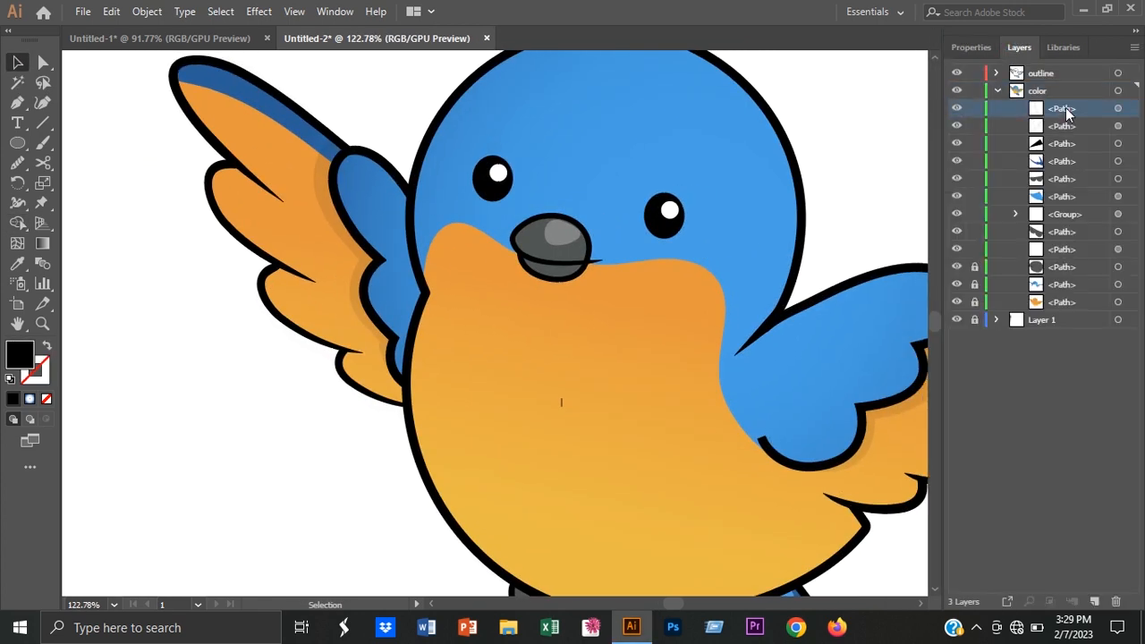
{"action": "left_click_drag", "start_coordinate": [1075, 289], "coordinate": [1074, 292]}
{"action": "left_click", "coordinate": [974, 302]}
- Readjust the orange-to-yellow gradient on the body with the Gradient tool
{"action": "left_click_drag", "start_coordinate": [835, 260], "coordinate": [741, 325]}
{"action": "left_click_drag", "start_coordinate": [721, 396], "coordinate": [548, 401]}
{"action": "left_click", "coordinate": [537, 407]}
{"action": "left_click", "coordinate": [42, 244]}
{"action": "left_click", "coordinate": [521, 415]}
{"action": "left_click_drag", "start_coordinate": [546, 300], "coordinate": [539, 341]}
{"action": "left_click_drag", "start_coordinate": [522, 413], "coordinate": [523, 403]}
- Adjust the orange shape's edge at the left wing tip and slightly reduce the dark tail shading's opacity
{"action": "key", "text": "a"}
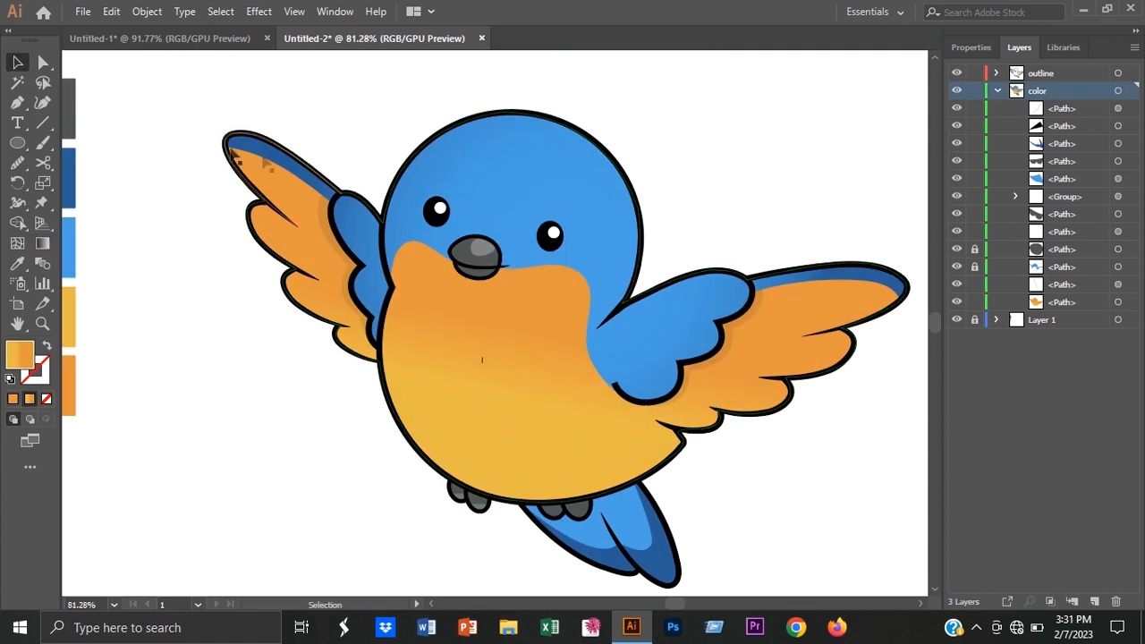
{"action": "left_click", "coordinate": [229, 141]}
{"action": "scroll", "coordinate": [228, 141], "scroll_direction": "up", "scroll_amount": 5}
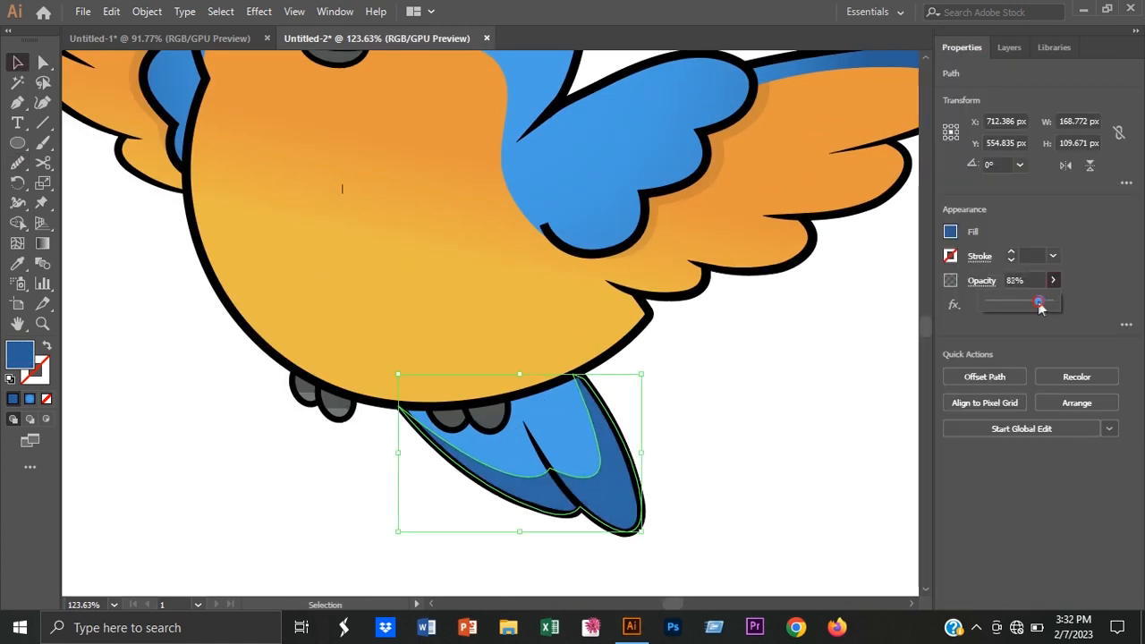
{"action": "left_click", "coordinate": [793, 276]}
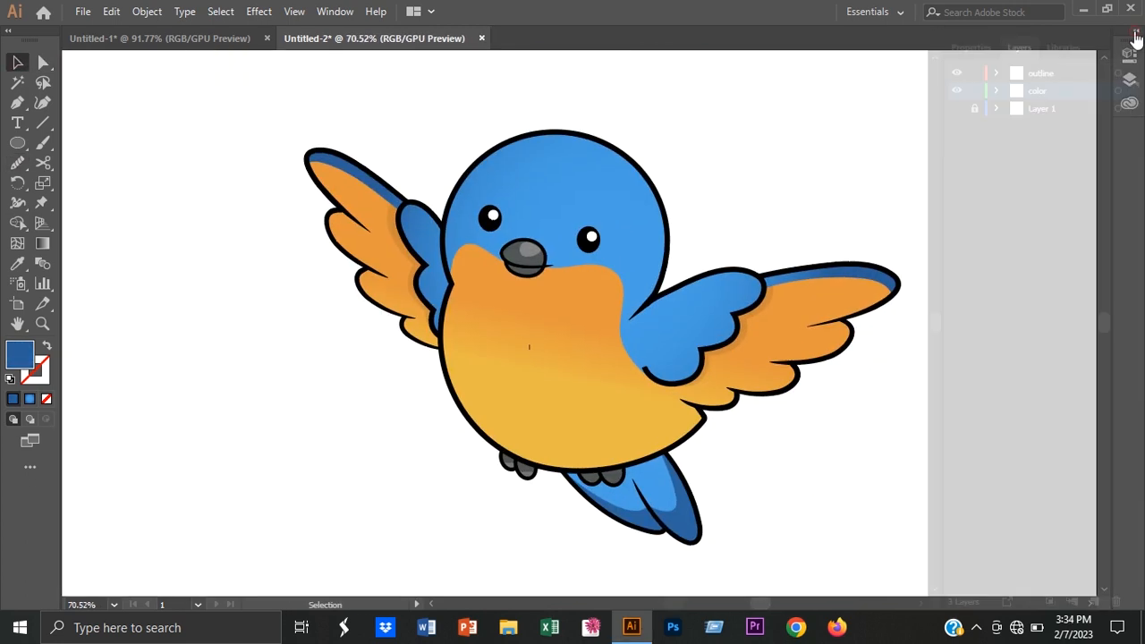
- Examine the contents of the outline, color and base layers and the toe highlight group
{"action": "left_click", "coordinate": [997, 91]}
{"action": "left_click", "coordinate": [997, 74]}
{"action": "left_click", "coordinate": [997, 108]}
{"action": "left_click", "coordinate": [1016, 91]}
{"action": "left_click", "coordinate": [1015, 91]}
{"action": "left_click", "coordinate": [996, 73]}
{"action": "left_click", "coordinate": [997, 91]}
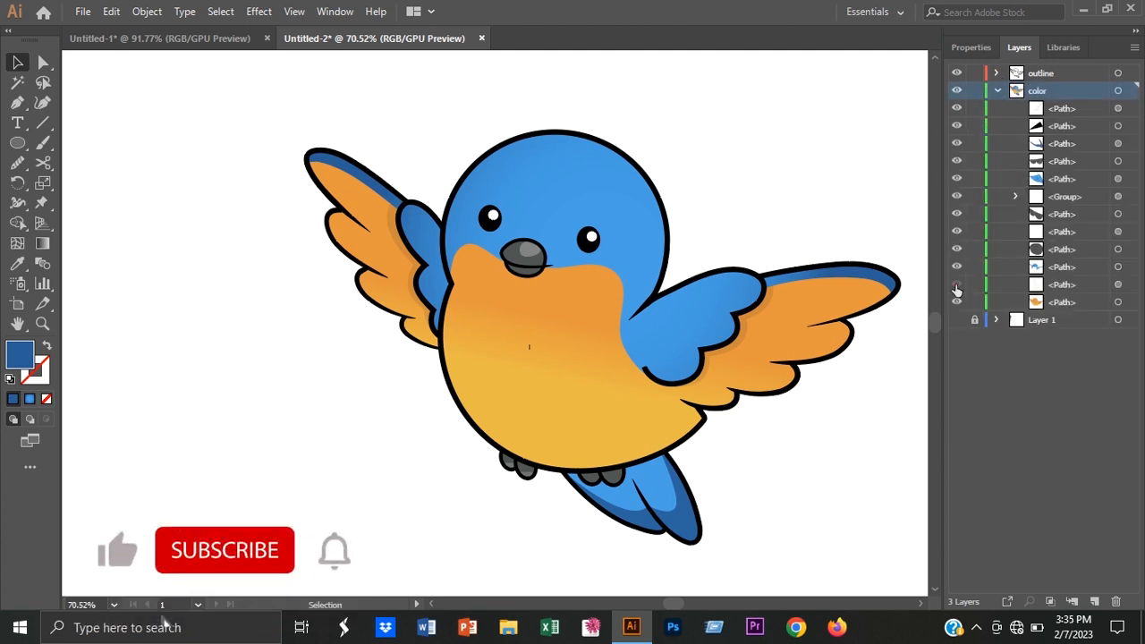
{"action": "left_click", "coordinate": [1017, 196]}
{"action": "left_click", "coordinate": [1016, 196]}
{"action": "left_click", "coordinate": [997, 91]}
- Group all the colour shapes of the bird
{"action": "left_click_drag", "start_coordinate": [240, 113], "coordinate": [893, 556]}
{"action": "right_click", "coordinate": [854, 441]}
{"action": "left_click", "coordinate": [895, 285]}
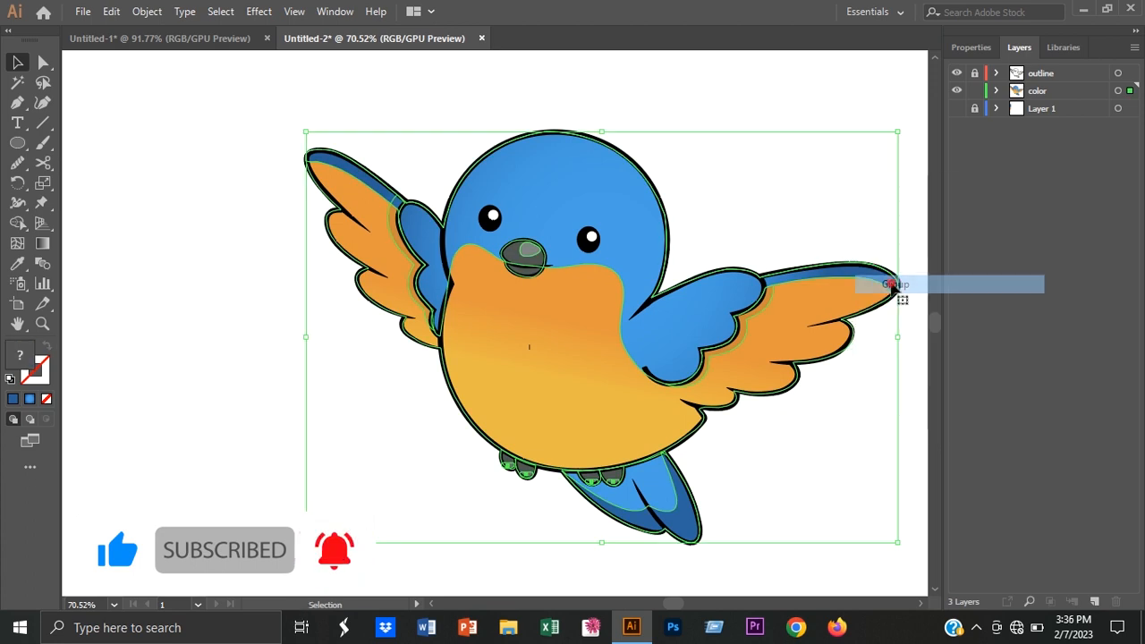
{"action": "left_click", "coordinate": [805, 105]}
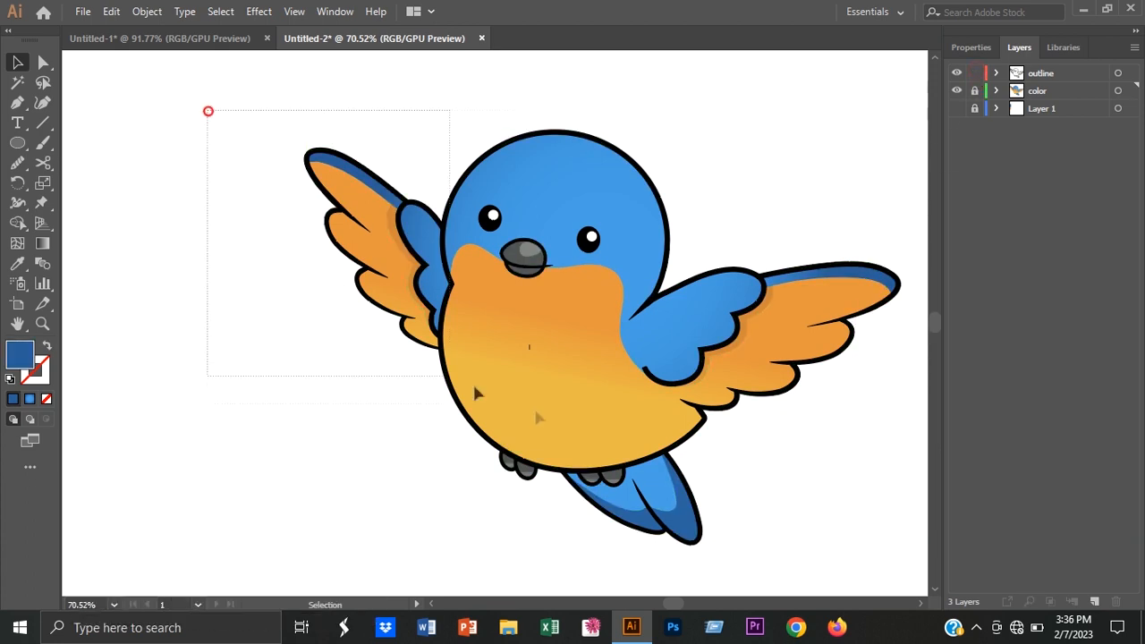
- Select the bird's black outline group and convert its strokes to filled shapes with Outline Stroke
{"action": "left_click_drag", "start_coordinate": [927, 546], "coordinate": [927, 547]}
{"action": "right_click", "coordinate": [865, 431]}
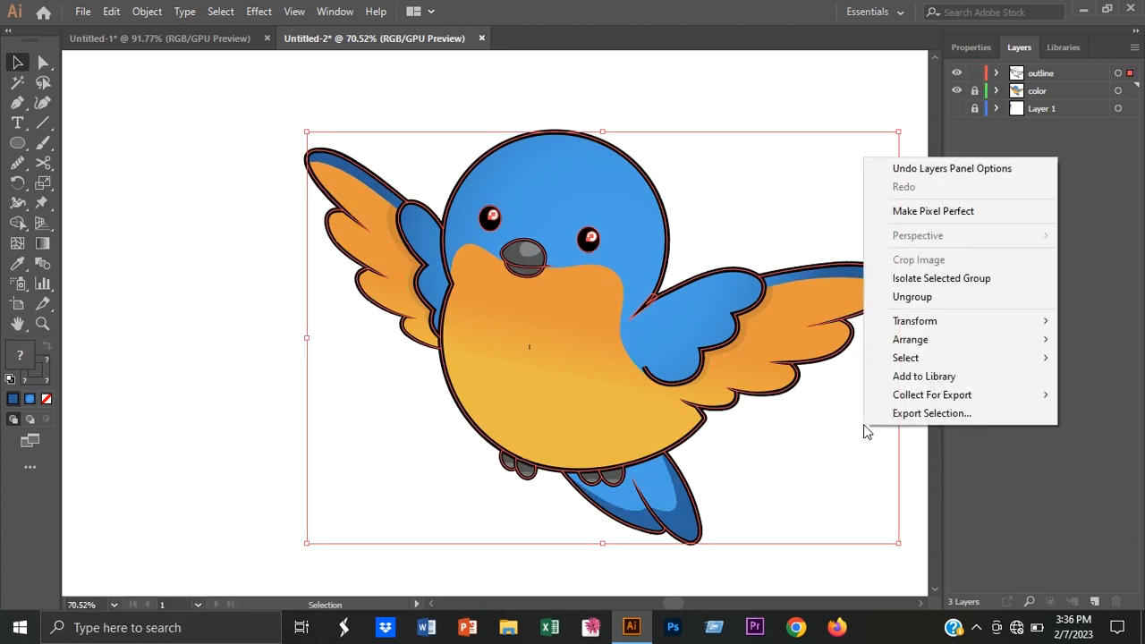
{"action": "left_click", "coordinate": [915, 474]}
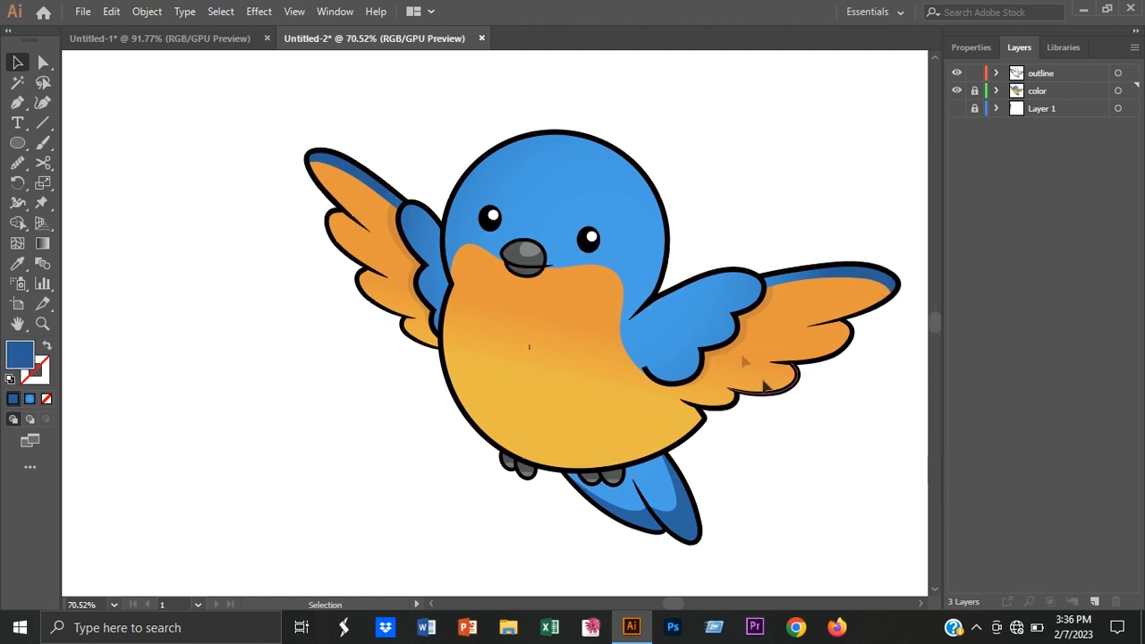
{"action": "left_click", "coordinate": [736, 335]}
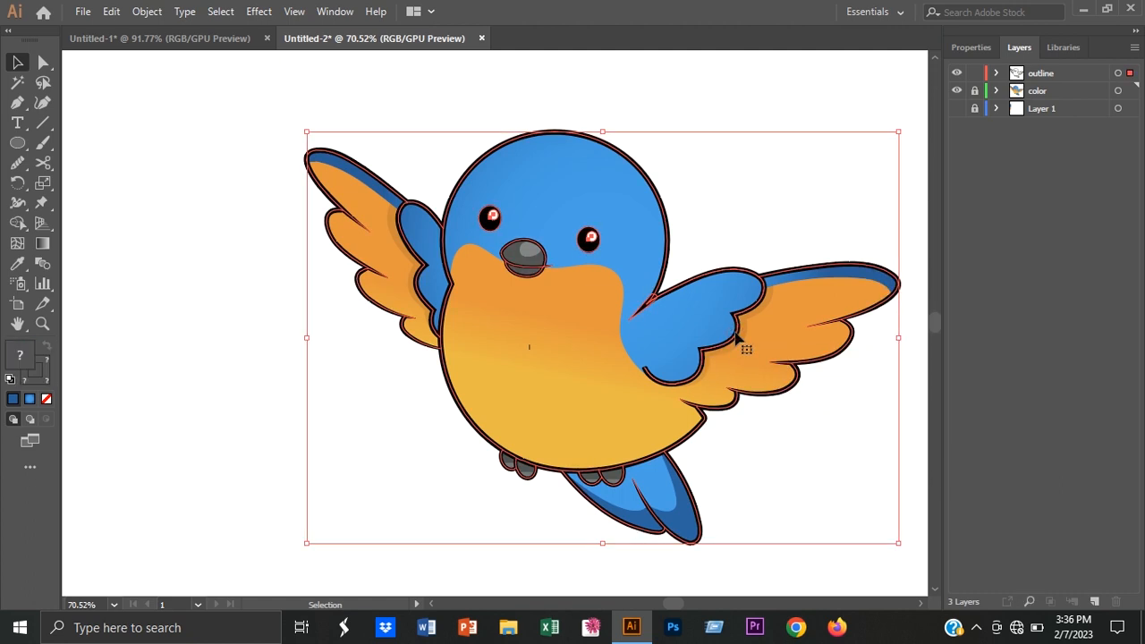
{"action": "left_click", "coordinate": [146, 12]}
{"action": "mouse_move", "coordinate": [350, 395]}
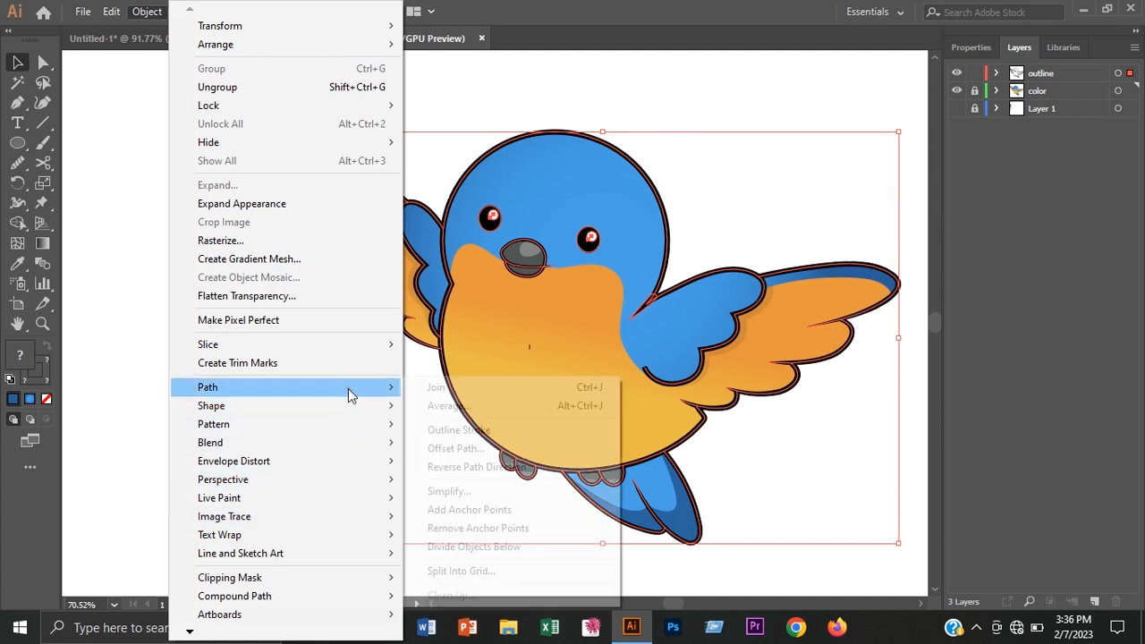
{"action": "left_click", "coordinate": [509, 434]}
{"action": "left_click", "coordinate": [227, 179]}
- Unlock the color layer and group the bird's outline and colour artwork together
{"action": "left_click", "coordinate": [974, 91]}
{"action": "mouse_move", "coordinate": [231, 110]}
{"action": "left_mouse_down"}
{"action": "mouse_move", "coordinate": [662, 465]}
{"action": "mouse_move", "coordinate": [601, 474]}
{"action": "left_mouse_up"}
{"action": "left_click", "coordinate": [829, 92]}
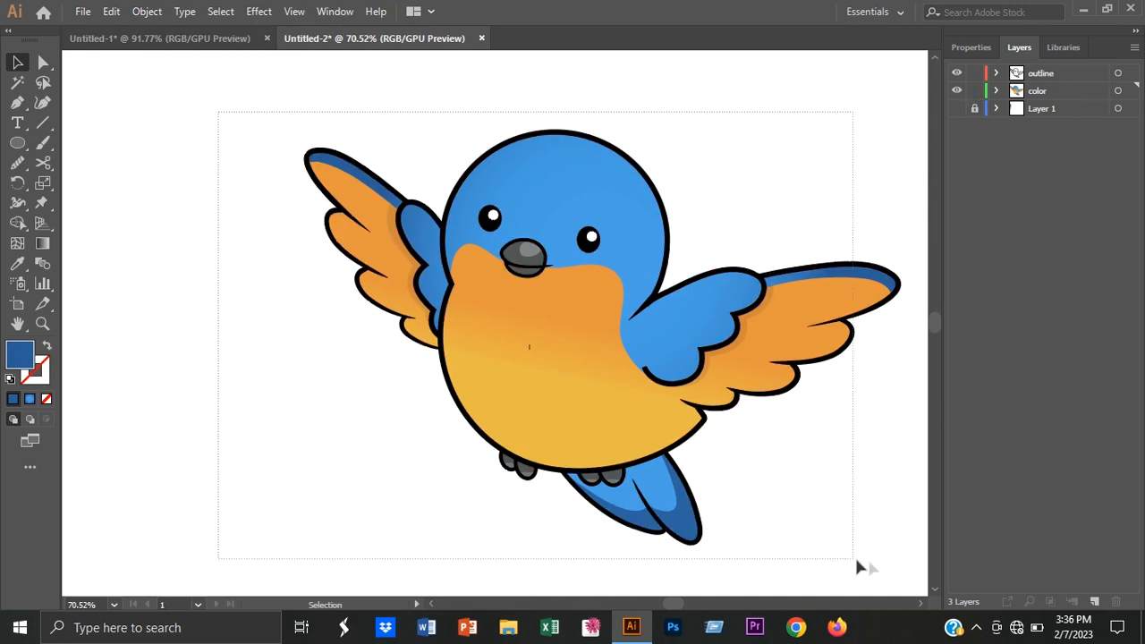
{"action": "left_click_drag", "start_coordinate": [866, 519], "coordinate": [873, 501]}
{"action": "right_click", "coordinate": [874, 500]}
{"action": "left_click", "coordinate": [948, 349]}
{"action": "left_click", "coordinate": [895, 179]}
- Collapse the panel dock and scale the grouped bird down from its corner
{"action": "left_click", "coordinate": [971, 48]}
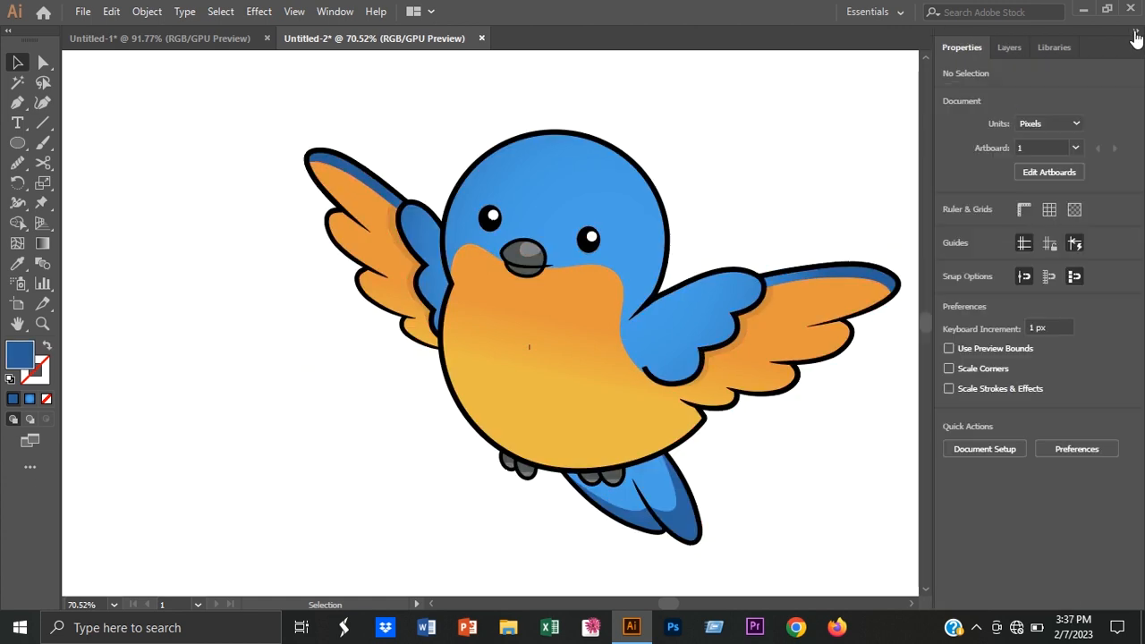
{"action": "left_click", "coordinate": [1137, 31]}
{"action": "left_click", "coordinate": [919, 158]}
{"action": "left_click_drag", "start_coordinate": [225, 162], "coordinate": [828, 506]}
{"action": "left_click_drag", "start_coordinate": [902, 547], "coordinate": [721, 417]}
{"action": "left_click", "coordinate": [836, 366]}
- Scale the grouped bird back up and move it slightly upward
{"action": "left_click_drag", "start_coordinate": [374, 236], "coordinate": [770, 478]}
{"action": "left_click_drag", "start_coordinate": [721, 416], "coordinate": [907, 549]}
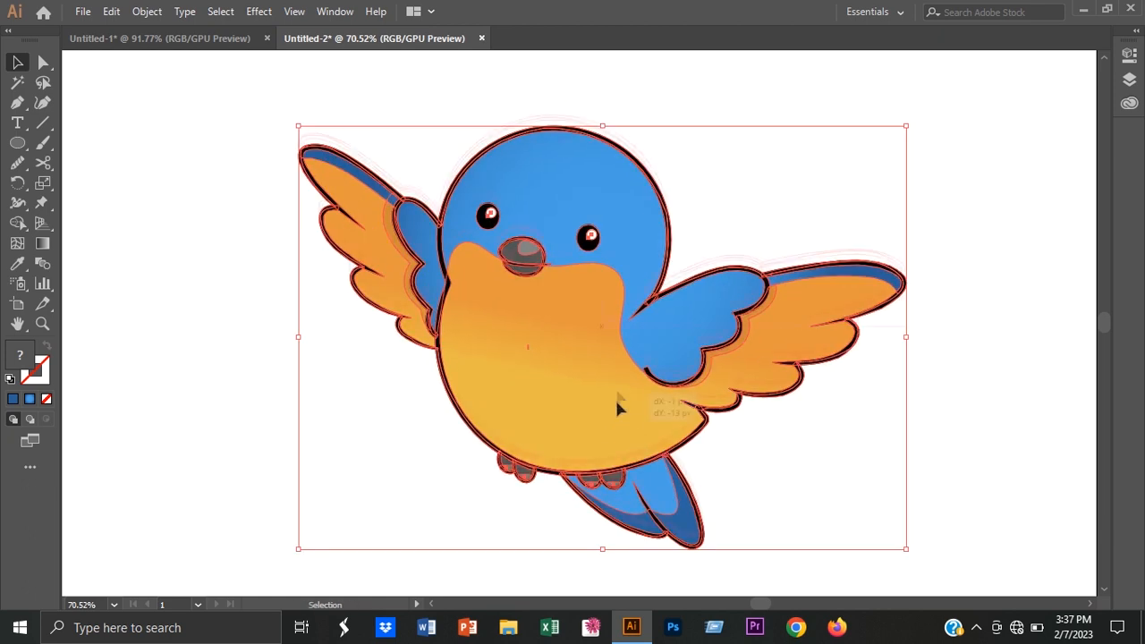
{"action": "left_click_drag", "start_coordinate": [614, 399], "coordinate": [613, 376]}
{"action": "left_click", "coordinate": [962, 306]}
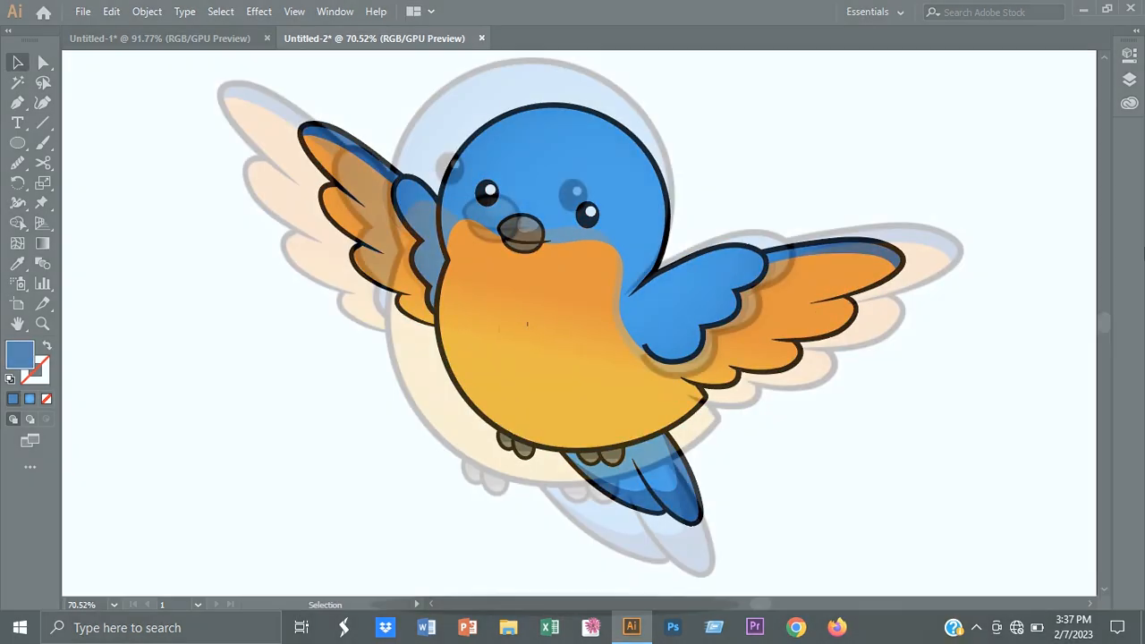